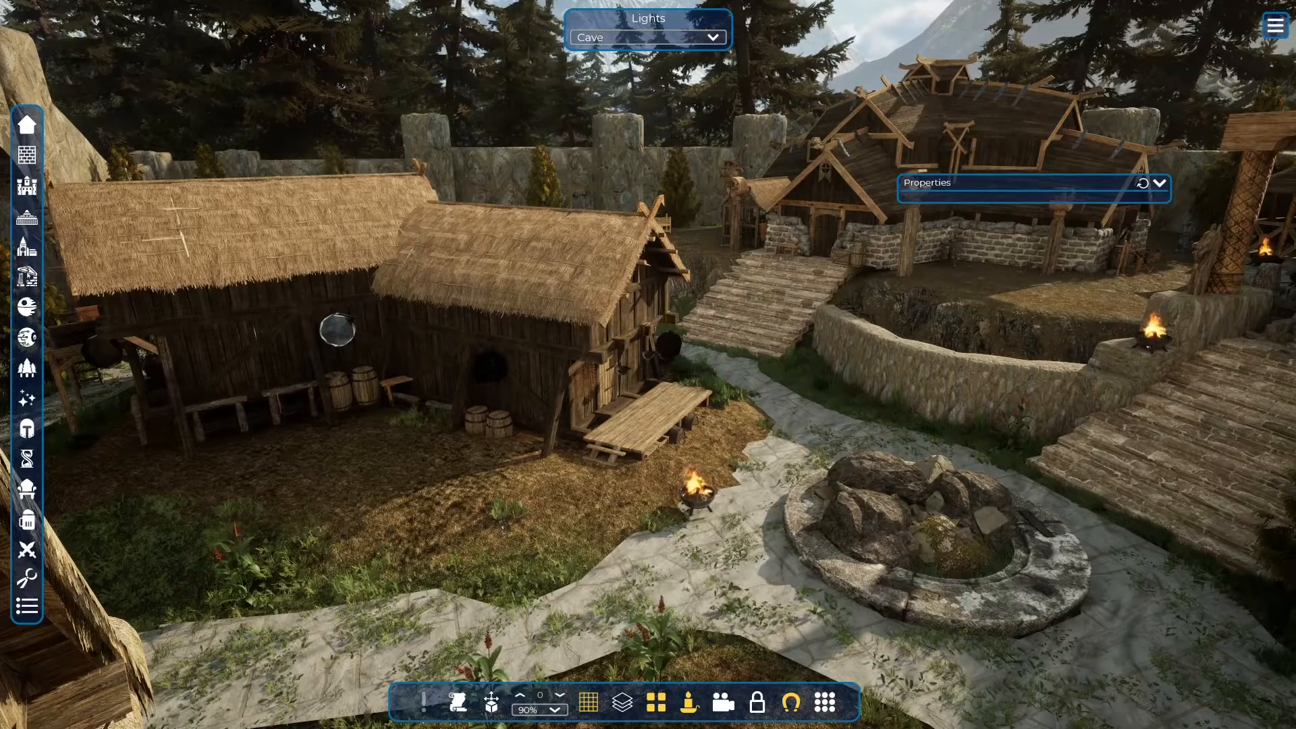
Place a wooden beam rack on two posts on the dirt near the plank table, turning it to face the yard
click(27, 277)
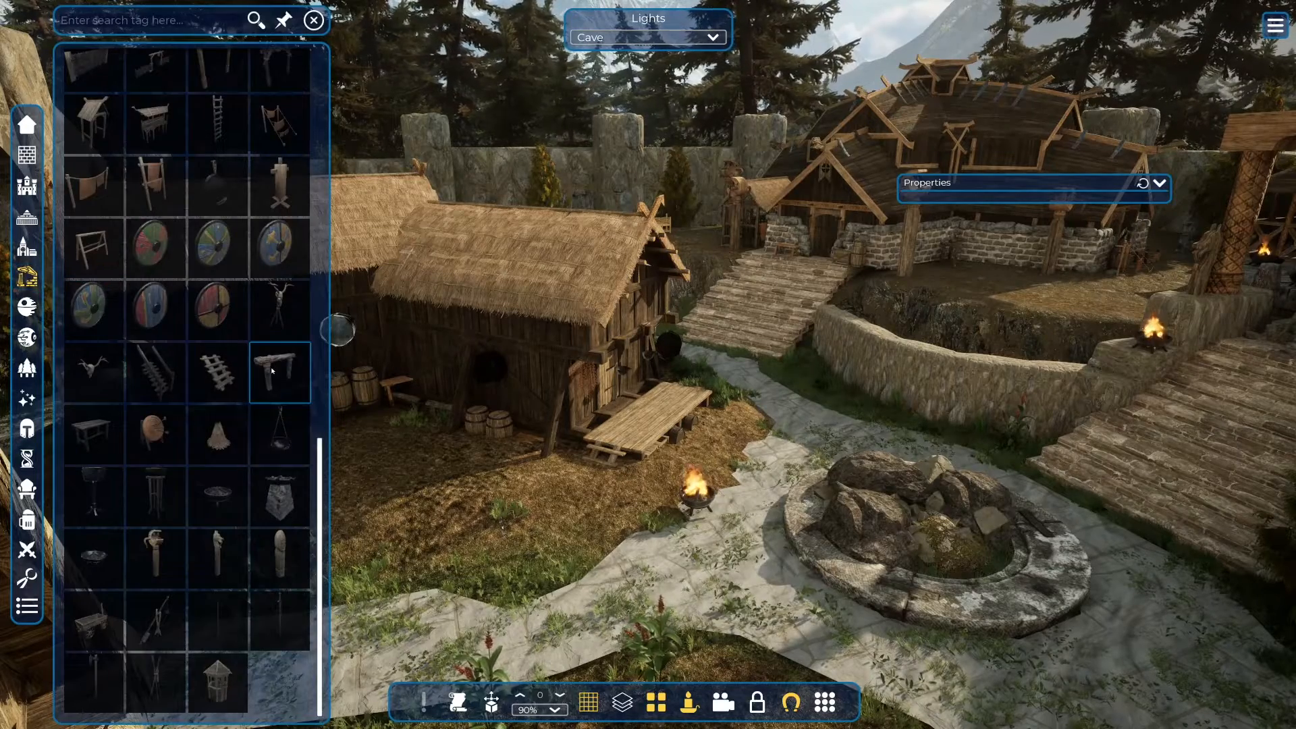
mouse_move(271, 368)
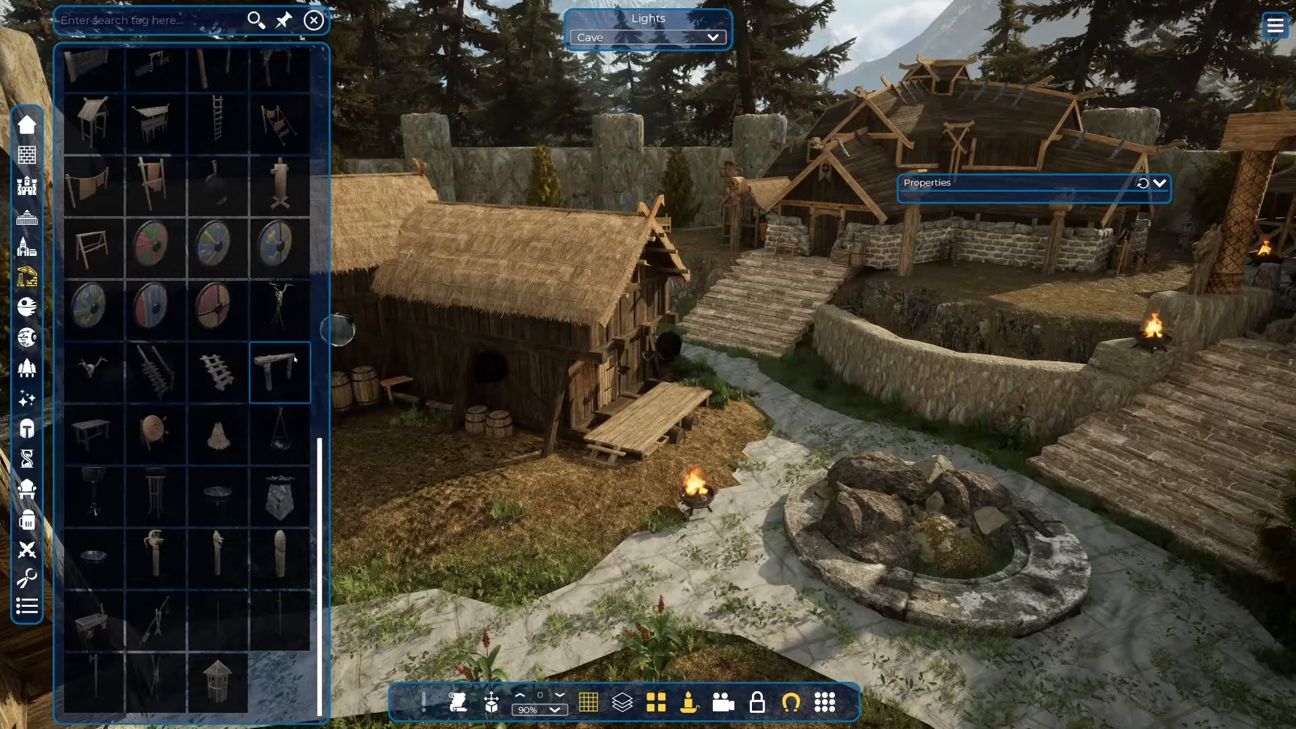
click(284, 360)
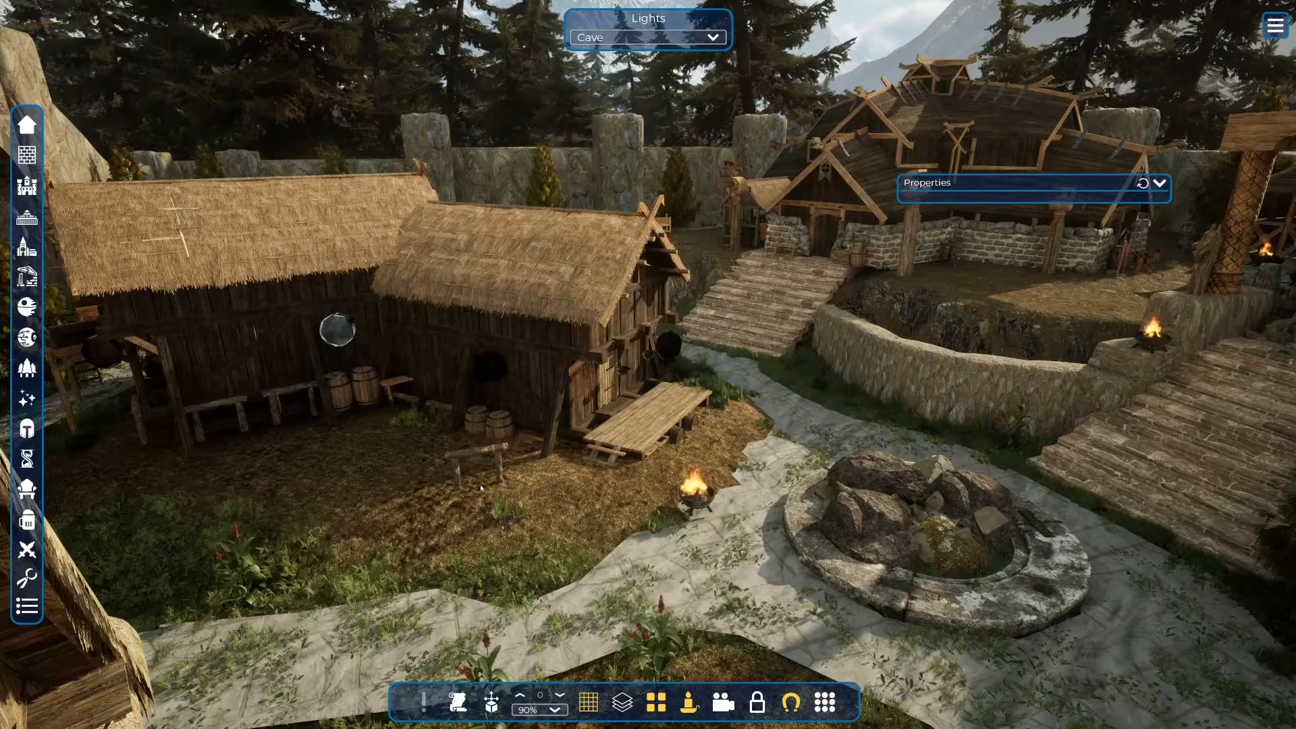
click(469, 486)
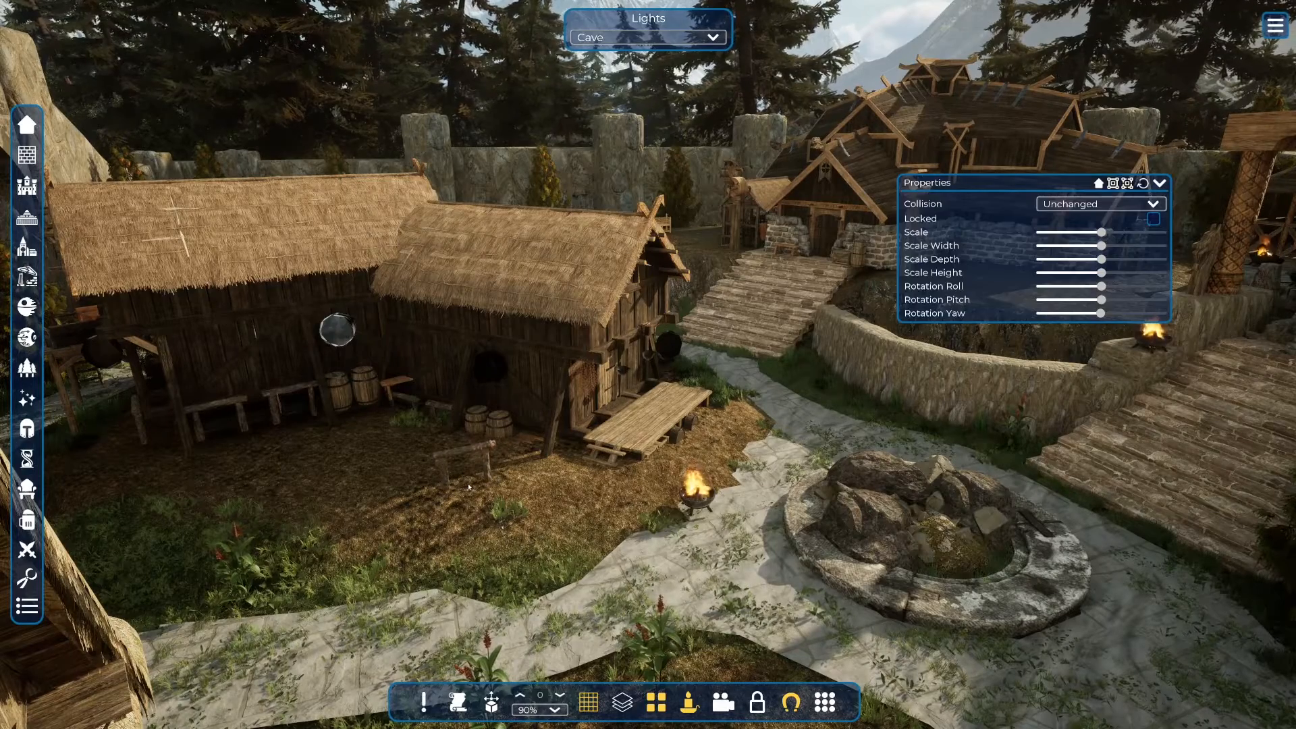
scroll(469, 487, up, 2)
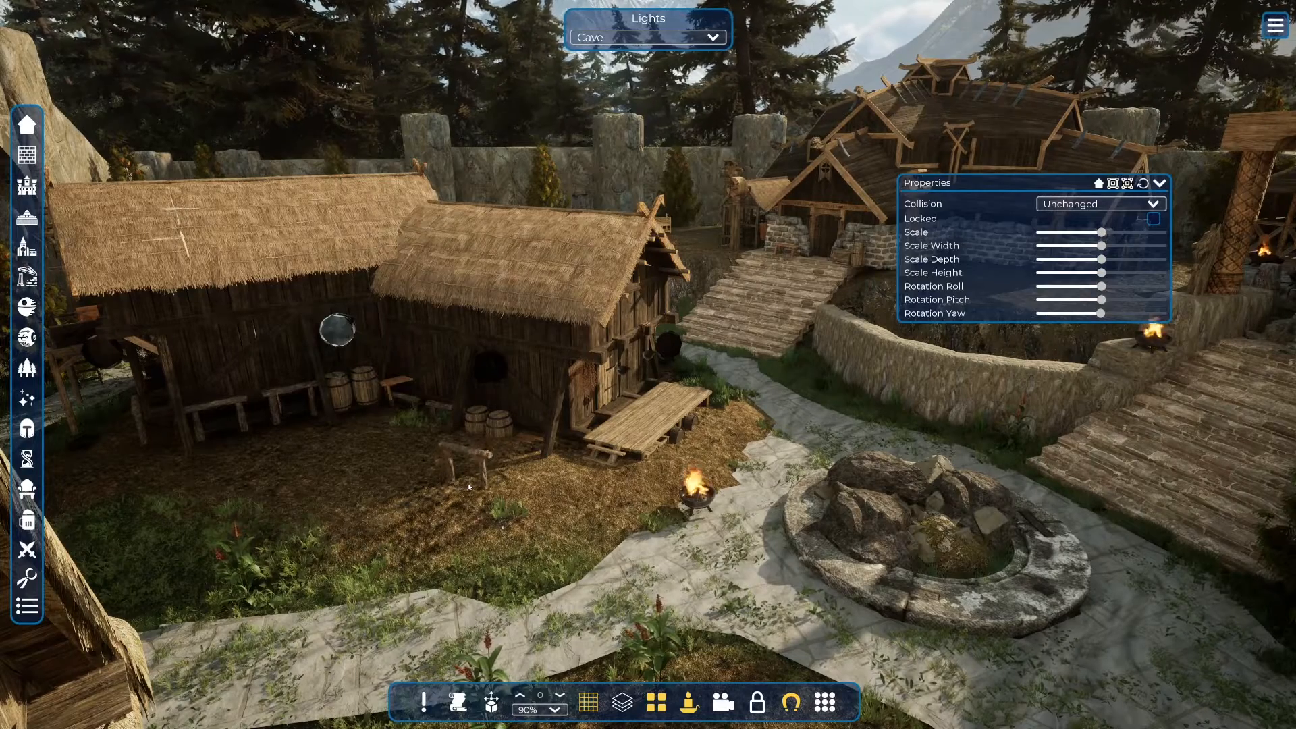
drag(469, 486, 559, 491)
click(620, 520)
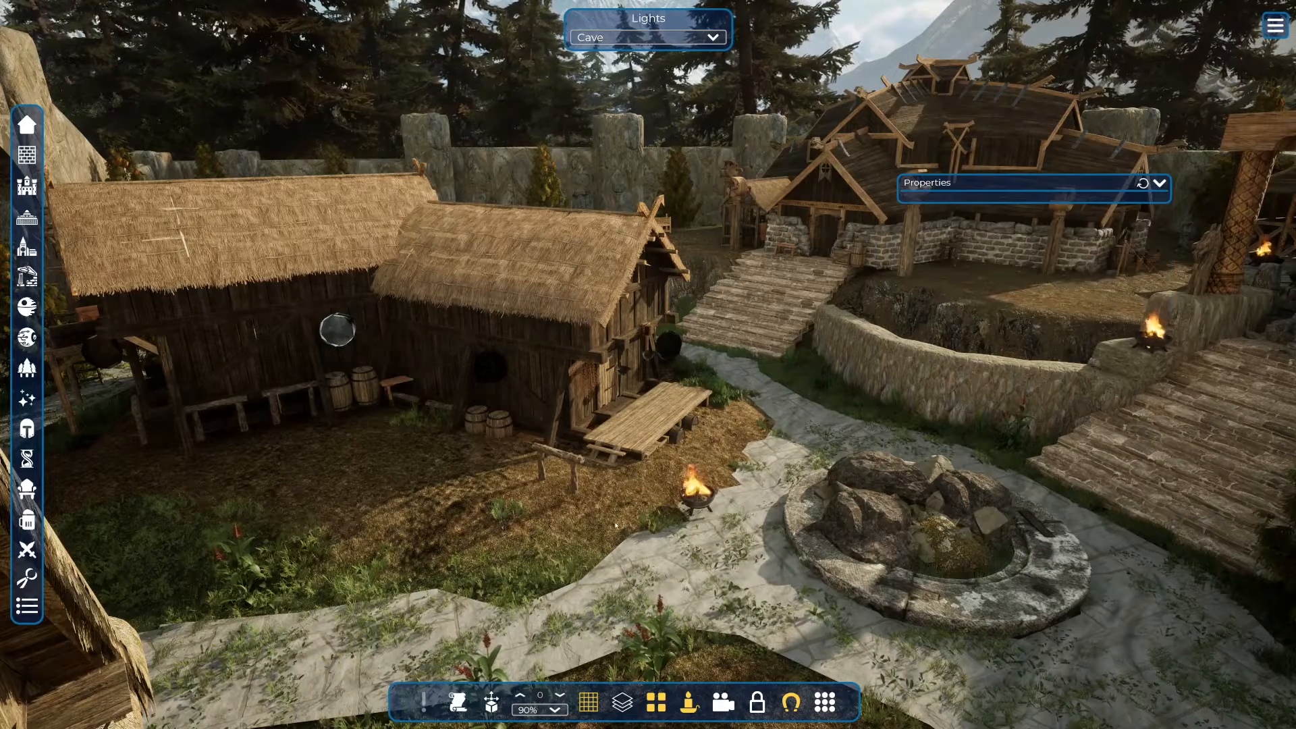
Select the wooden rack, turn off Snap on All and shift the rack slightly
click(575, 465)
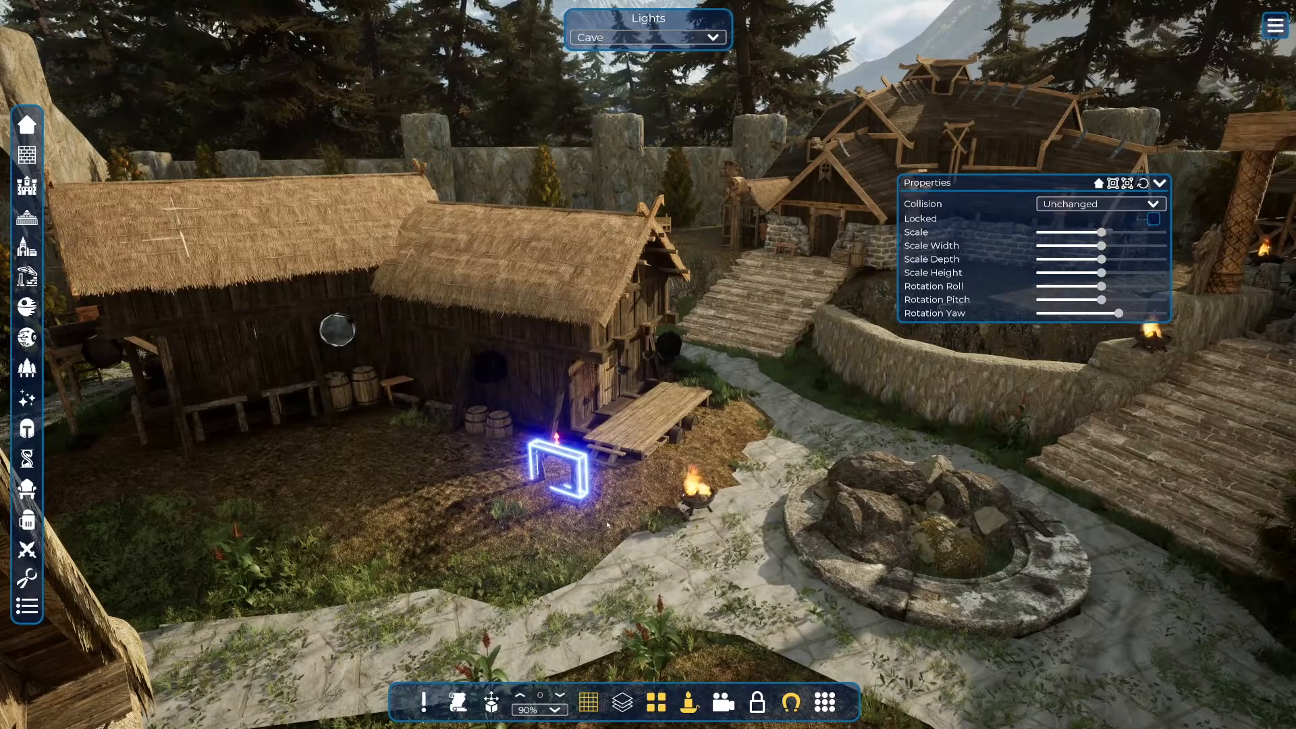
click(591, 502)
click(575, 459)
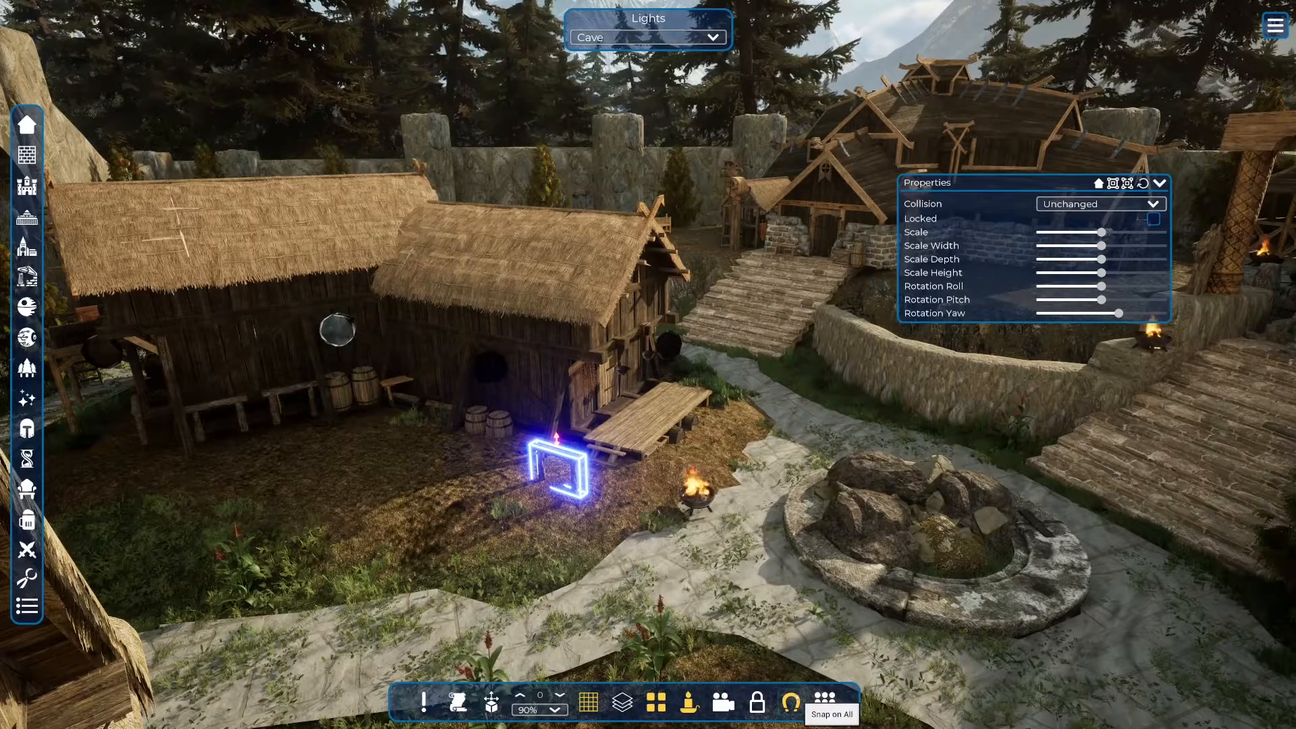
click(795, 700)
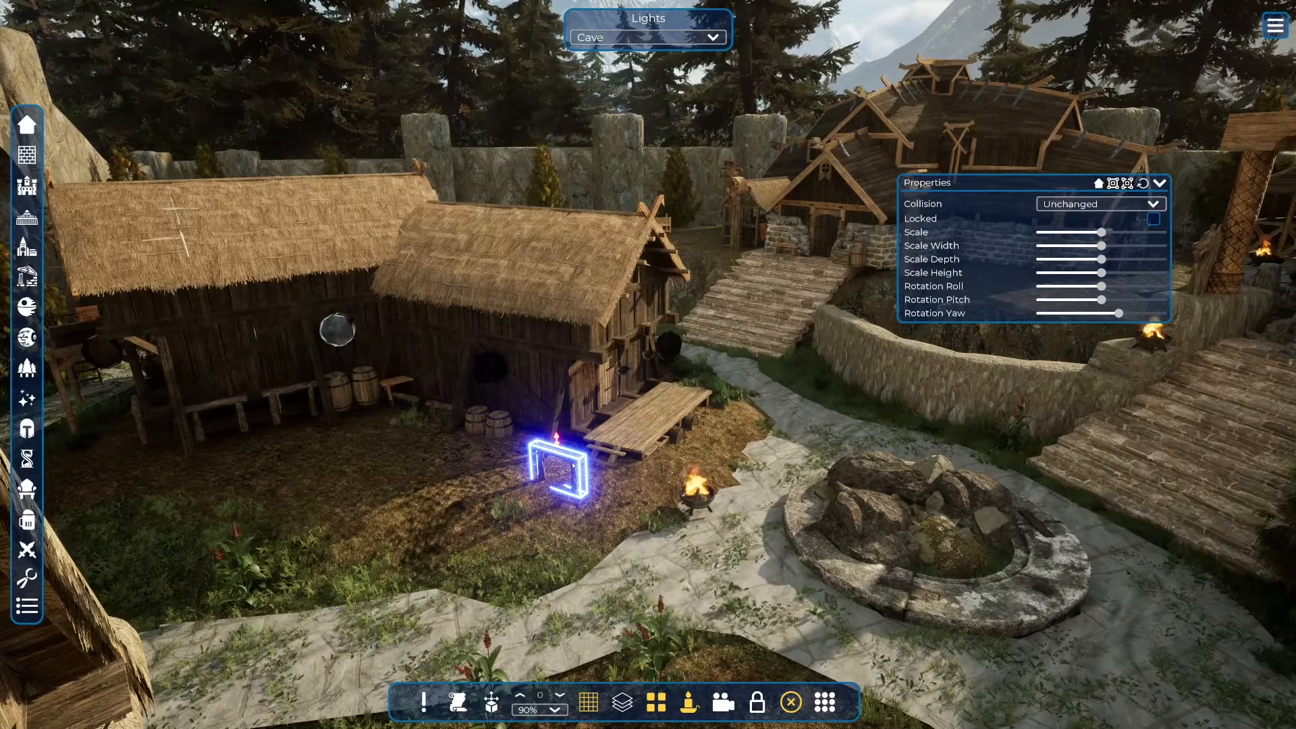
mouse_move(559, 467)
mouse_down()
mouse_move(422, 459)
mouse_move(560, 496)
mouse_move(642, 489)
mouse_move(702, 432)
mouse_move(754, 460)
mouse_move(642, 476)
mouse_move(761, 542)
mouse_move(567, 458)
mouse_up()
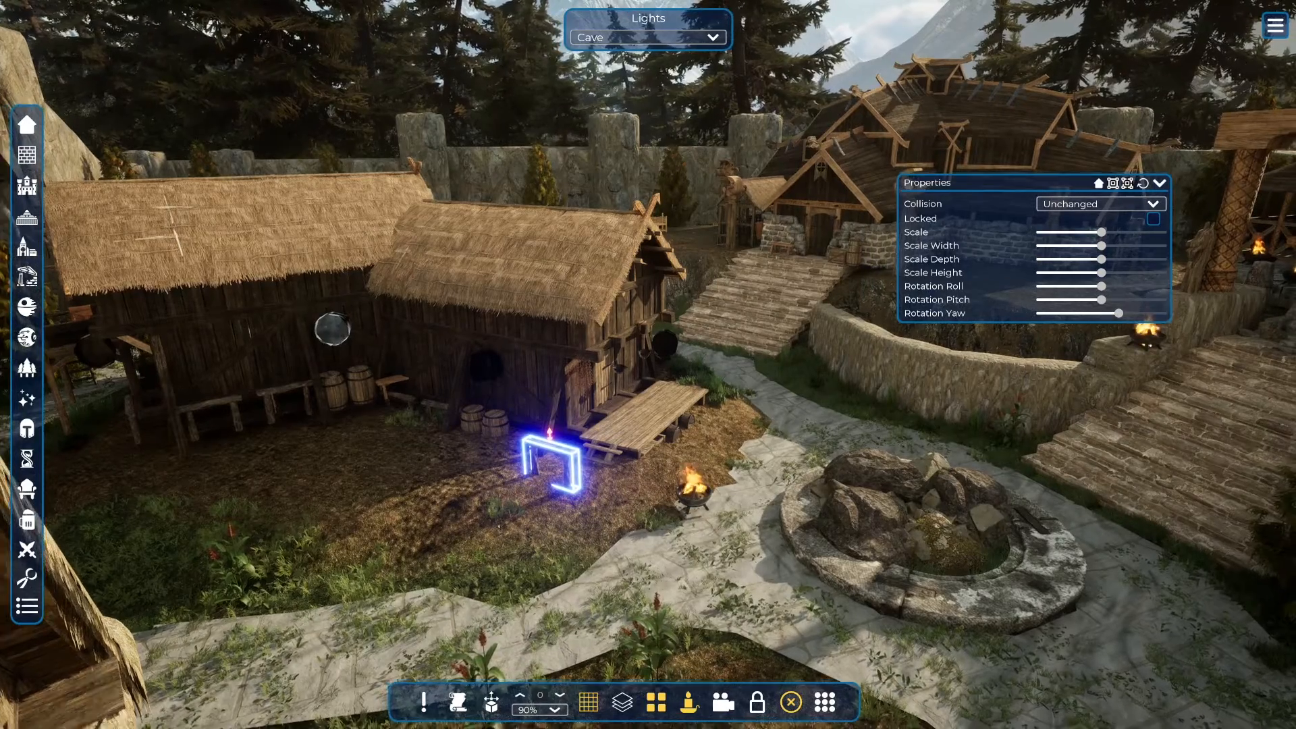
Move the rack freely along the dirt toward the two small barrels by the hut
right_drag(554, 463, 552, 345)
key(w)
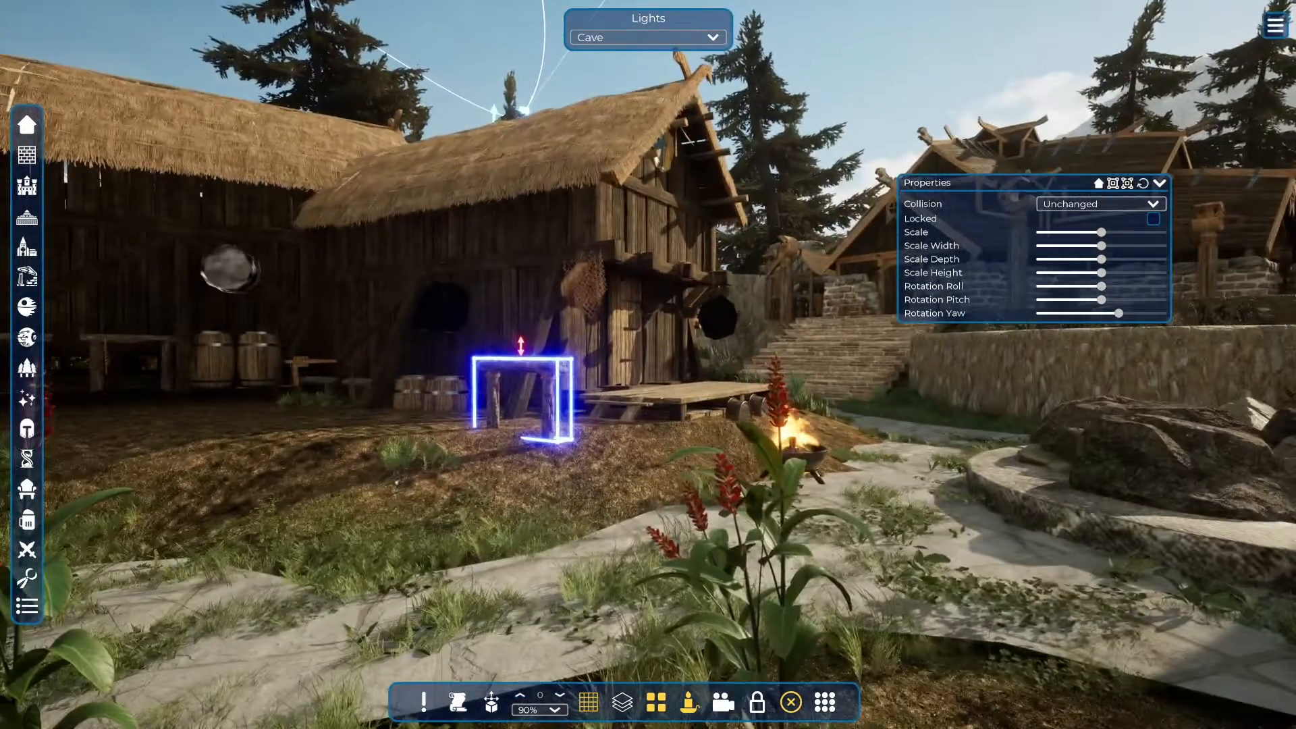
key(q)
key(e)
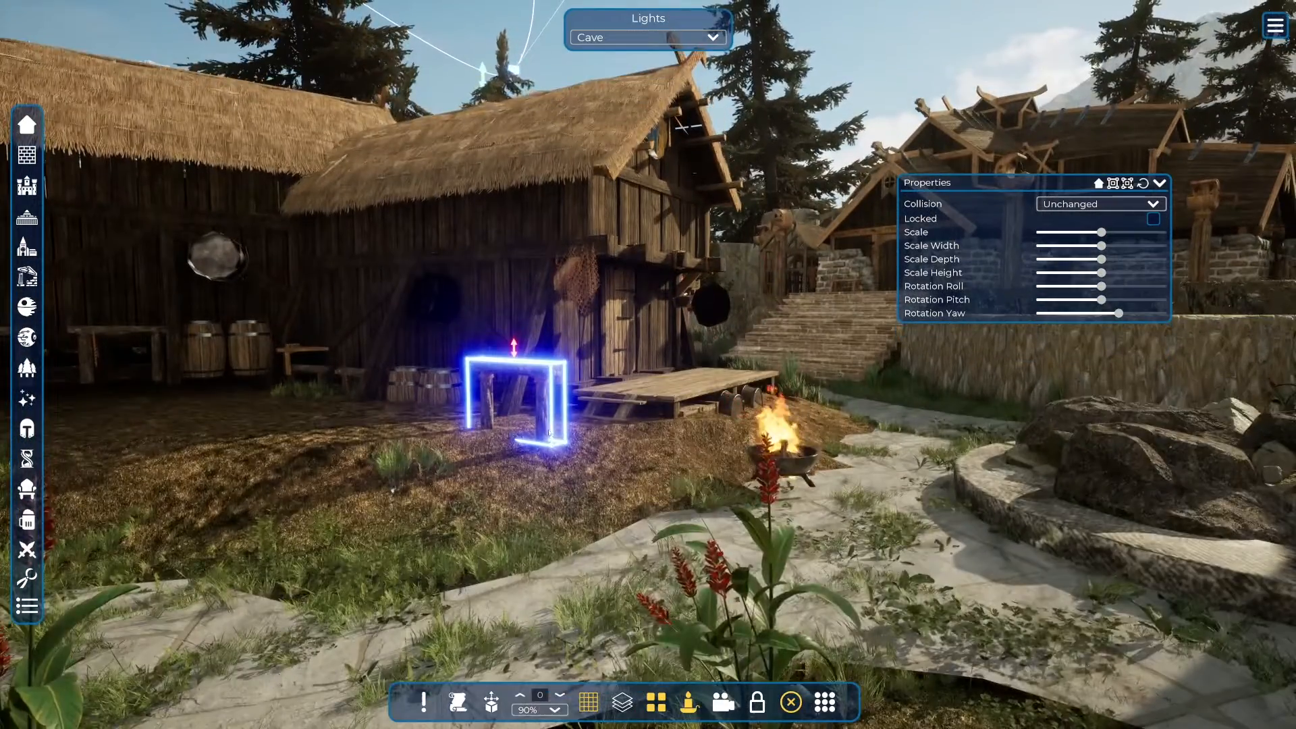
key(q)
drag(549, 398, 466, 394)
Reposition the rack with Snap on All active so it stands on the ground between the barrels and the plank table
right_drag(487, 407, 728, 672)
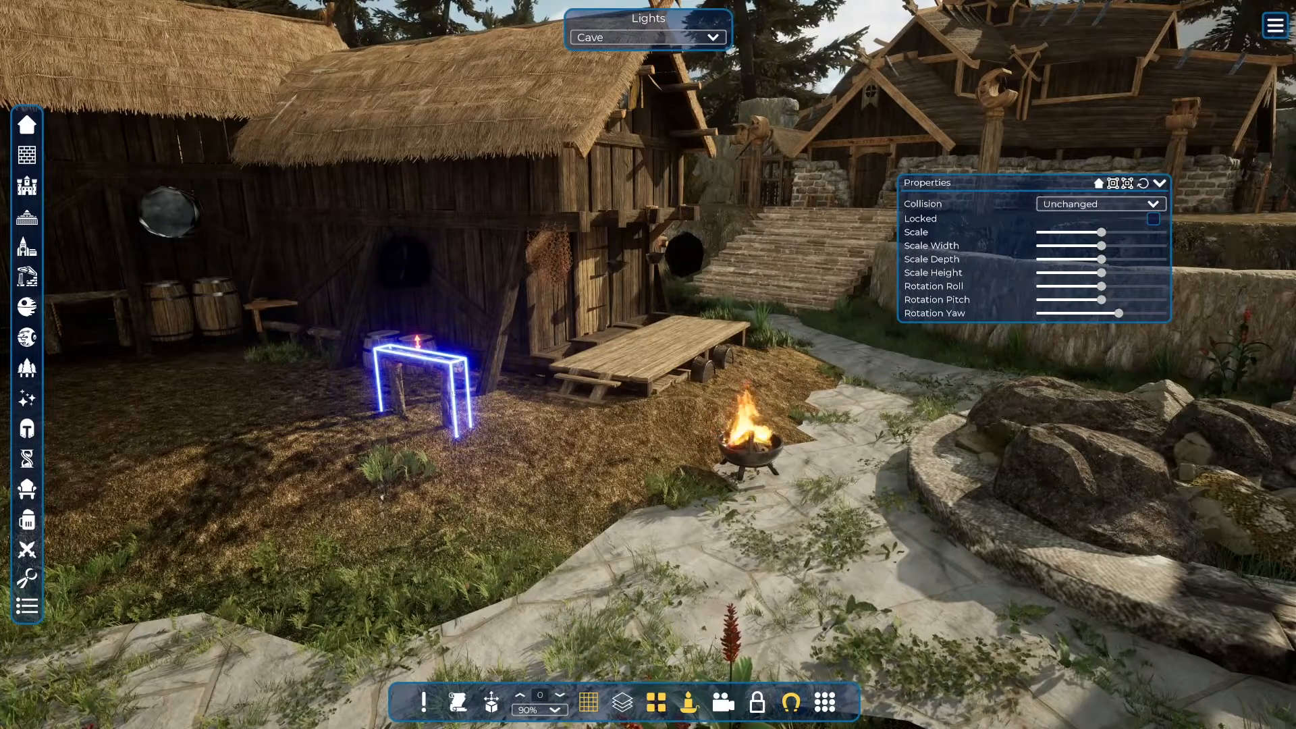
mouse_move(464, 409)
mouse_down()
mouse_move(586, 491)
mouse_move(752, 541)
mouse_move(422, 419)
mouse_move(297, 402)
mouse_move(452, 405)
mouse_move(608, 365)
mouse_move(643, 341)
mouse_move(608, 338)
mouse_move(465, 378)
mouse_move(470, 394)
mouse_up()
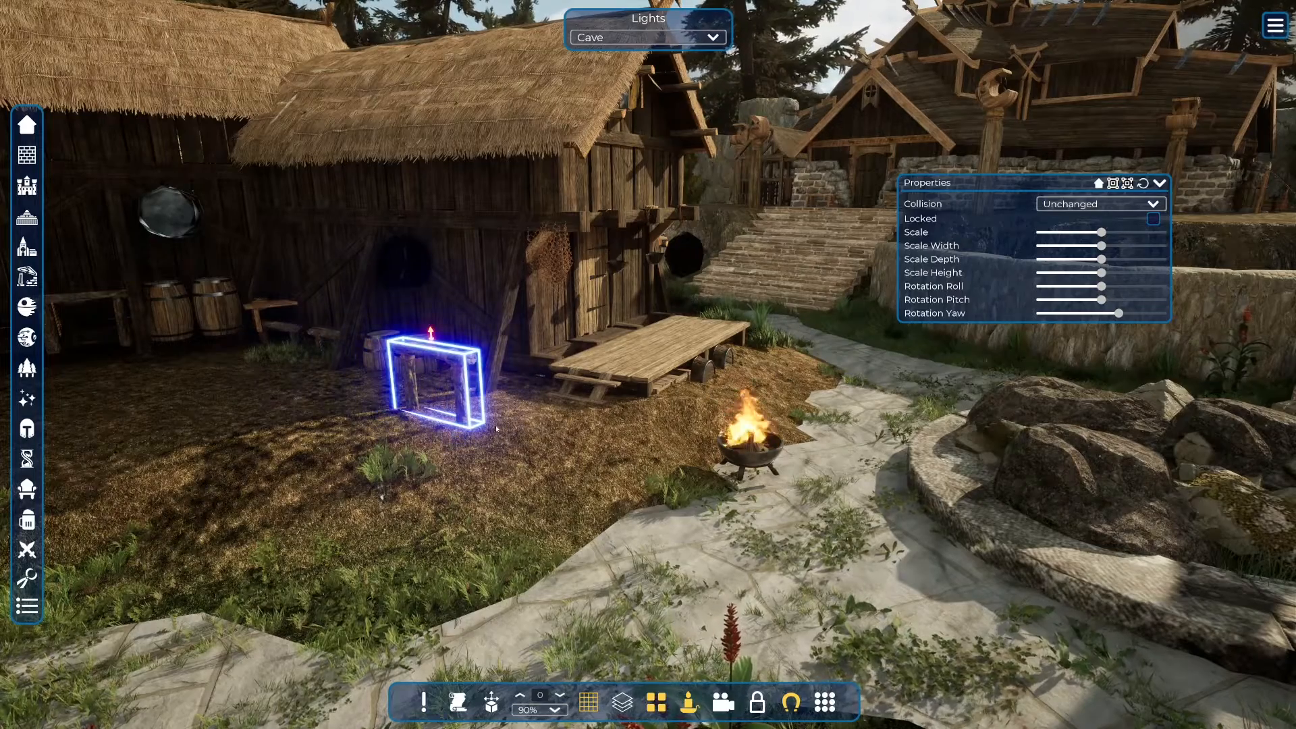
key(s)
right_drag(496, 429, 362, 520)
key(w)
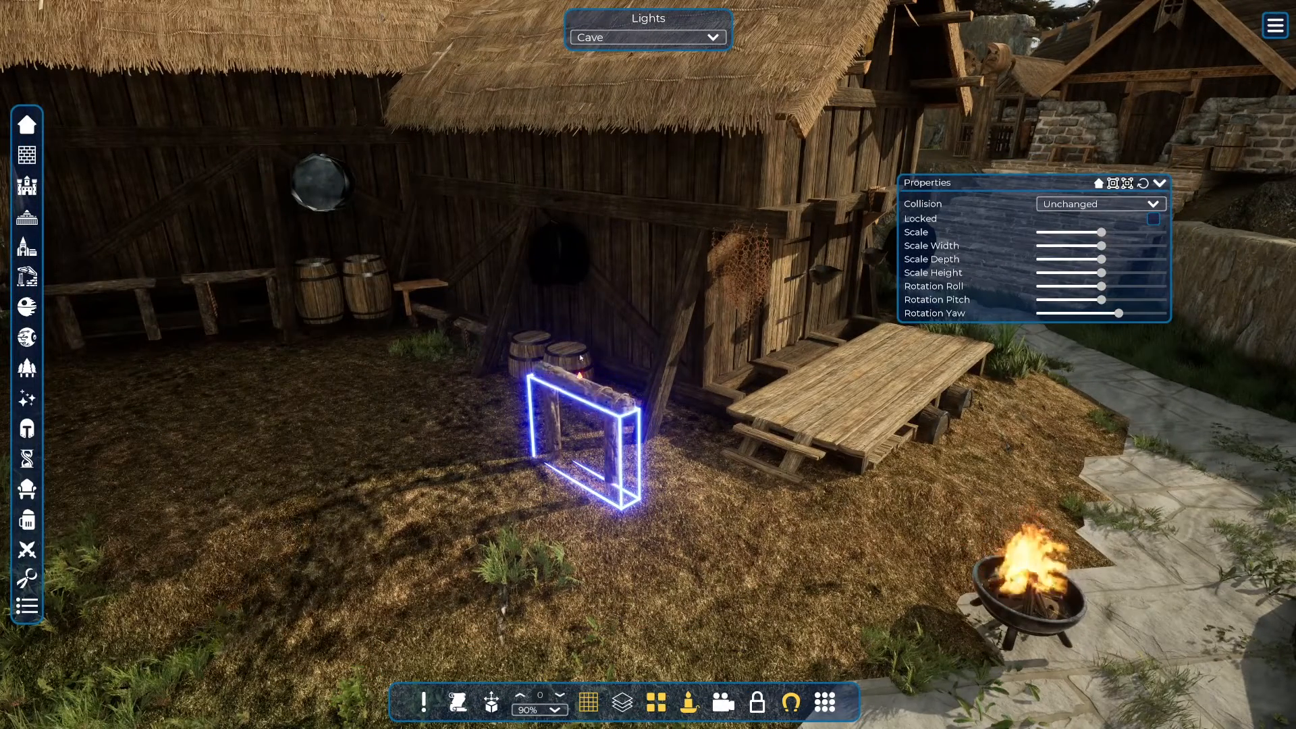
drag(581, 324, 596, 390)
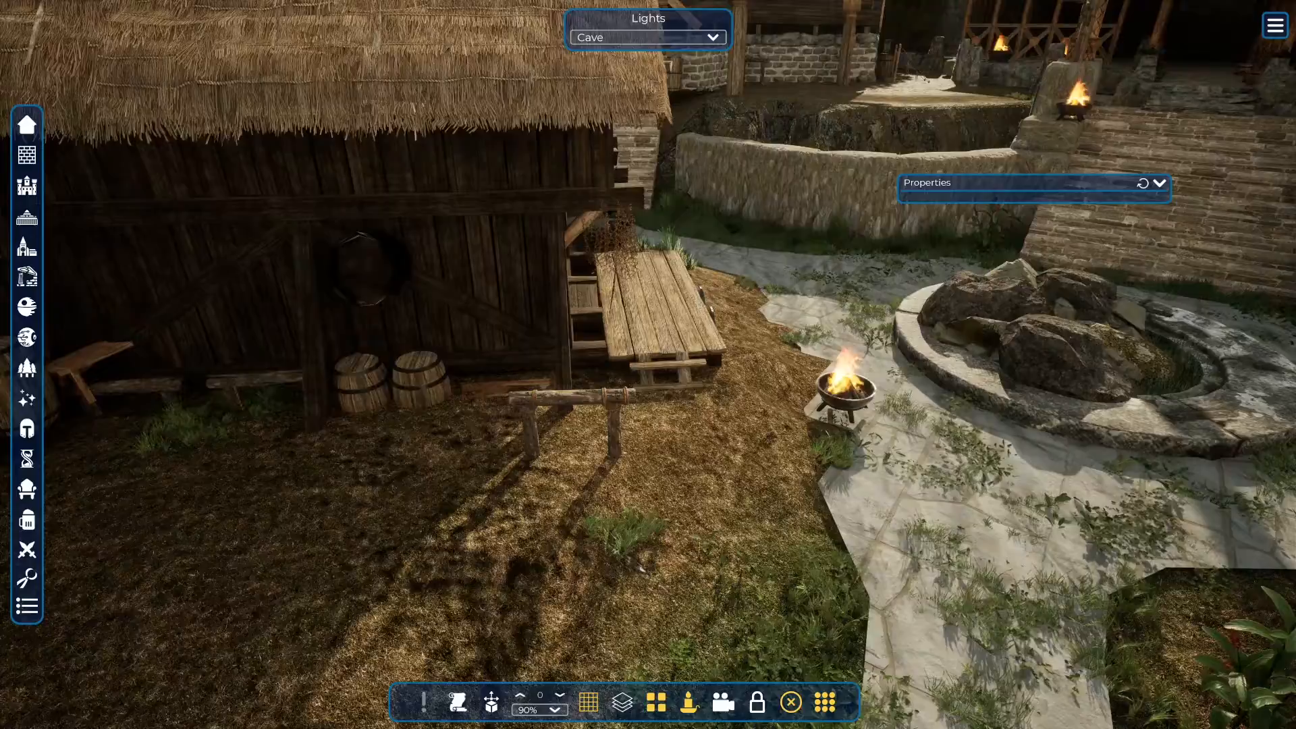
Add a conifer tree from the nature objects to the village yard in front of the thatched hut
key(w)
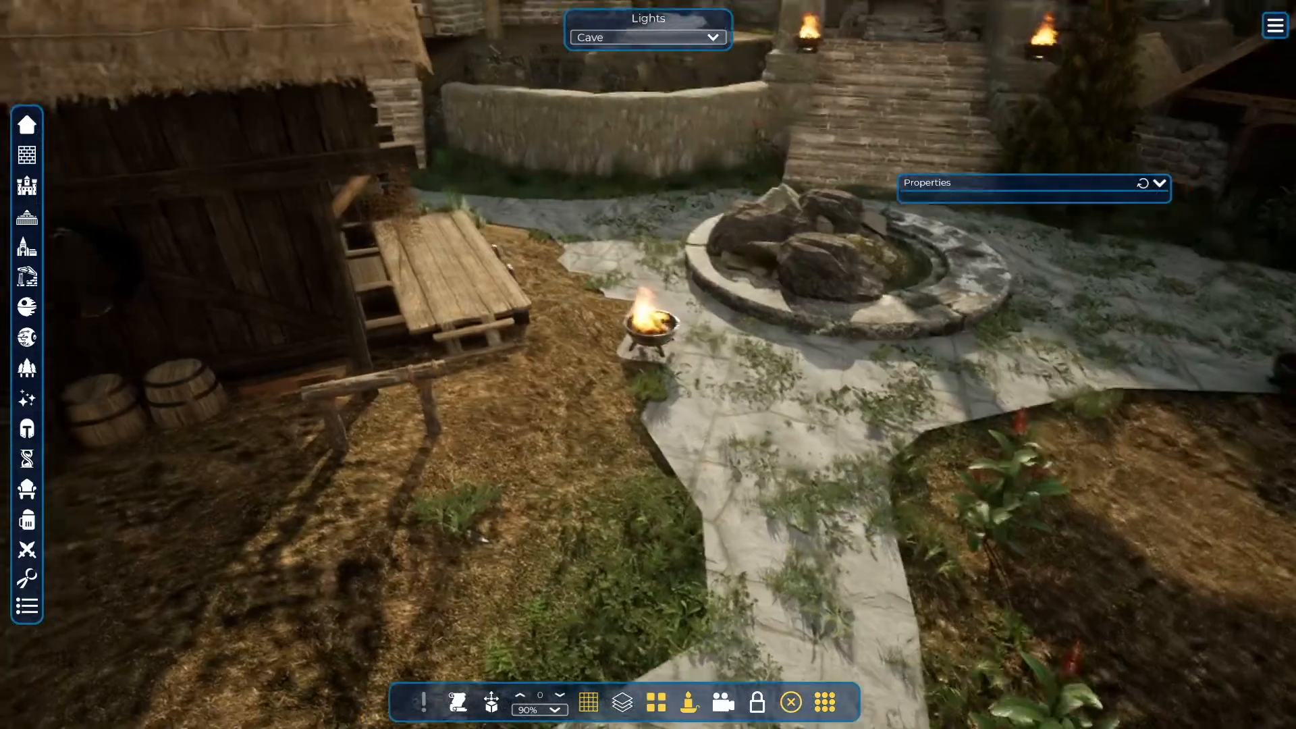
scroll(648, 364, up, 5)
scroll(648, 364, down, 6)
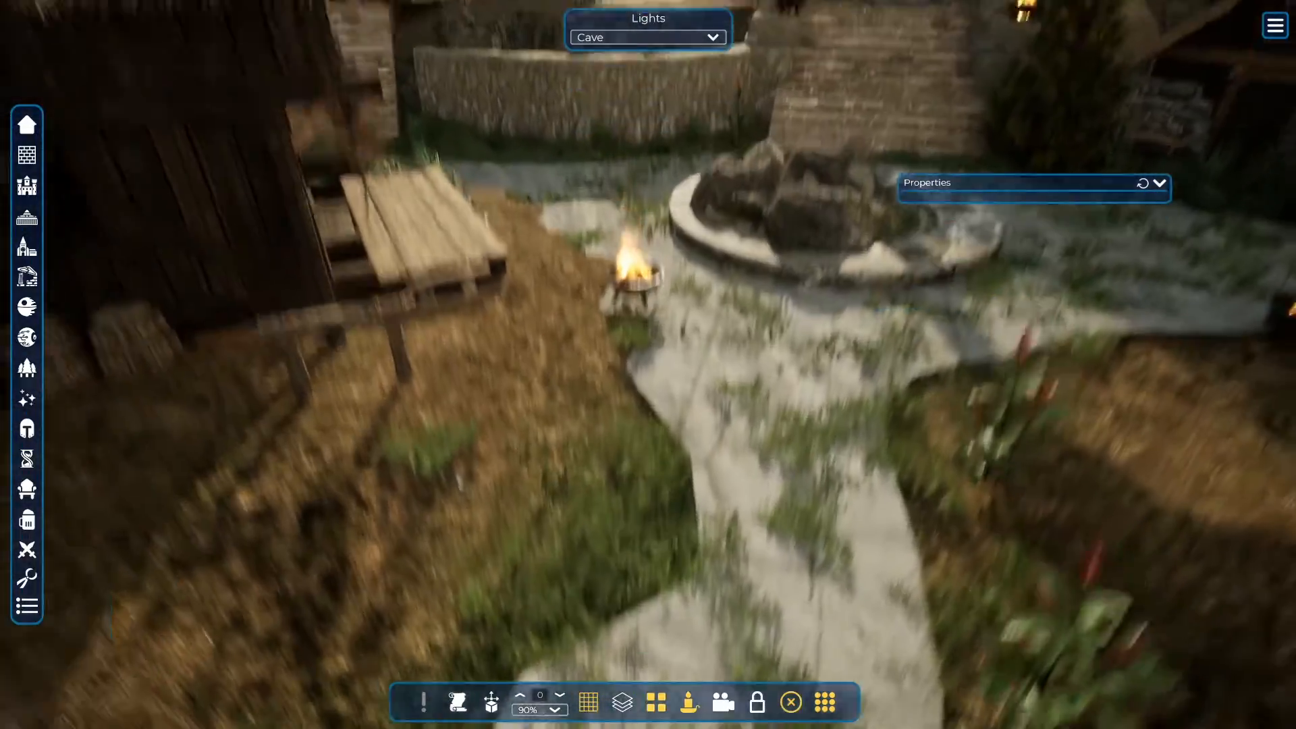
key(s)
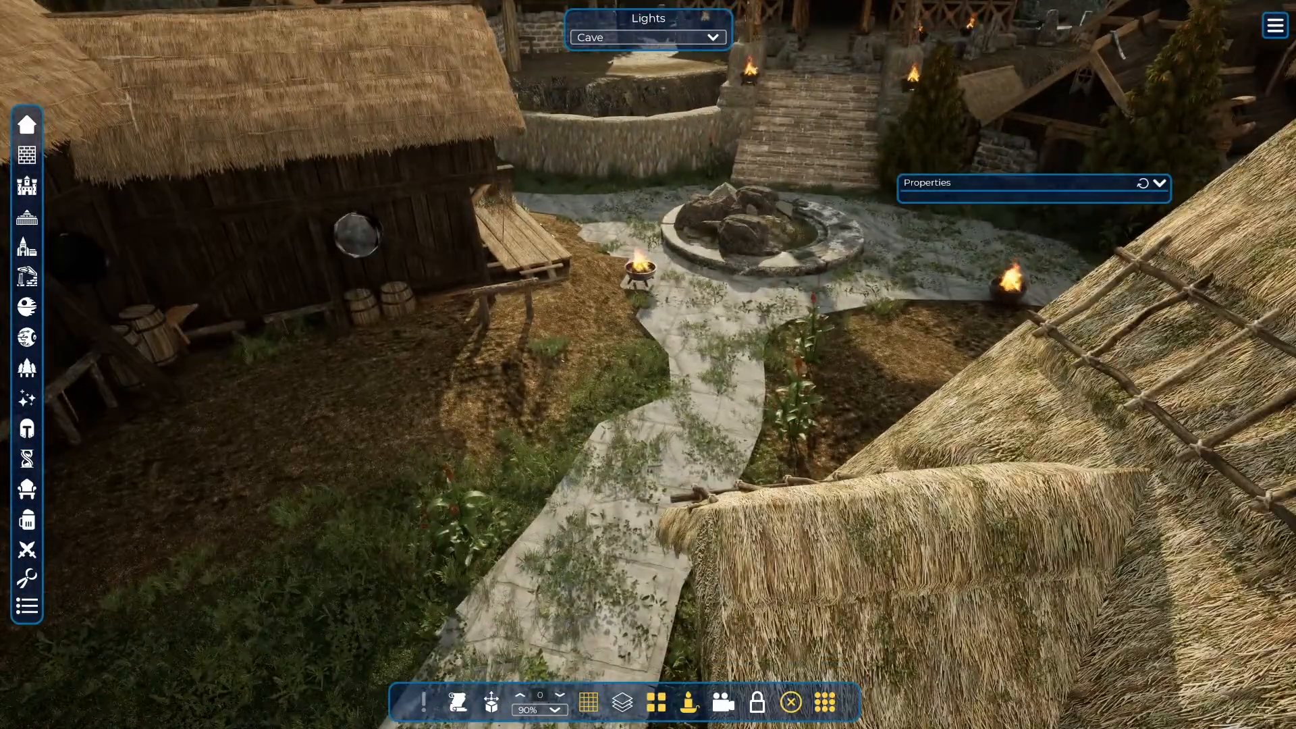
key(w)
key(d)
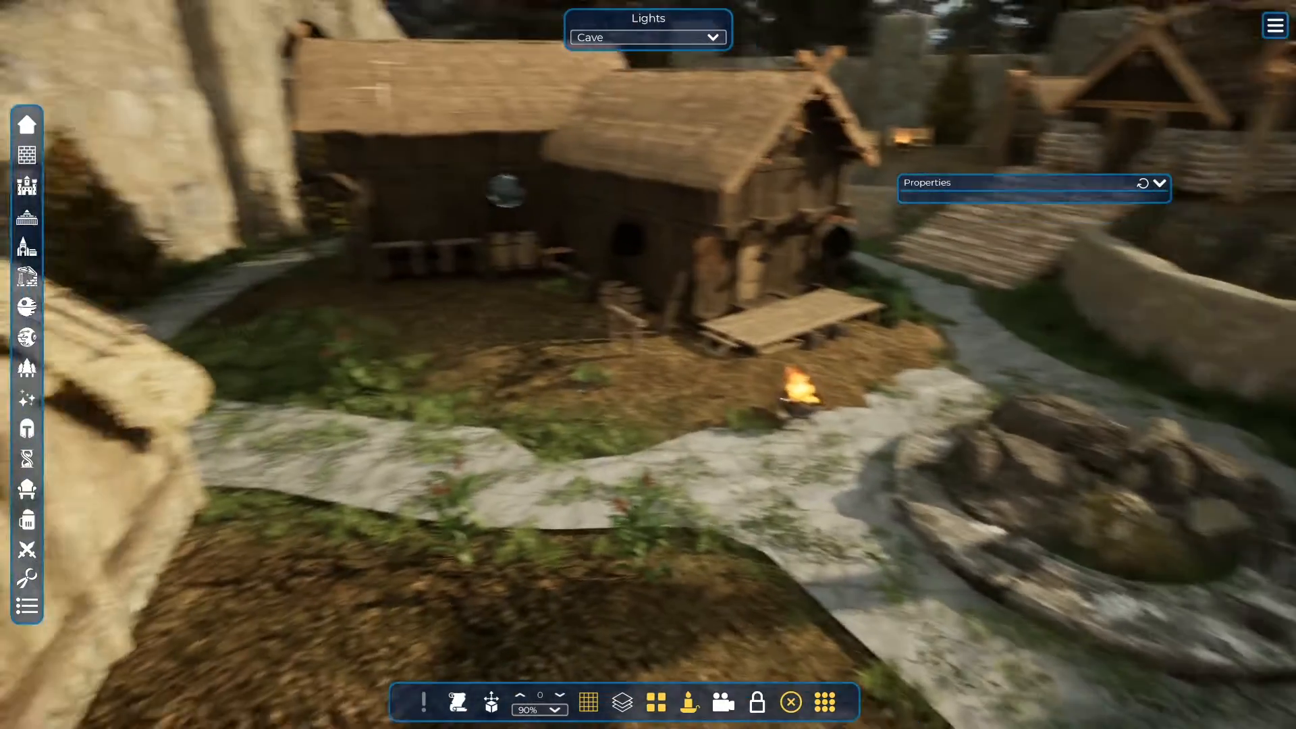
right_drag(817, 595, 754, 570)
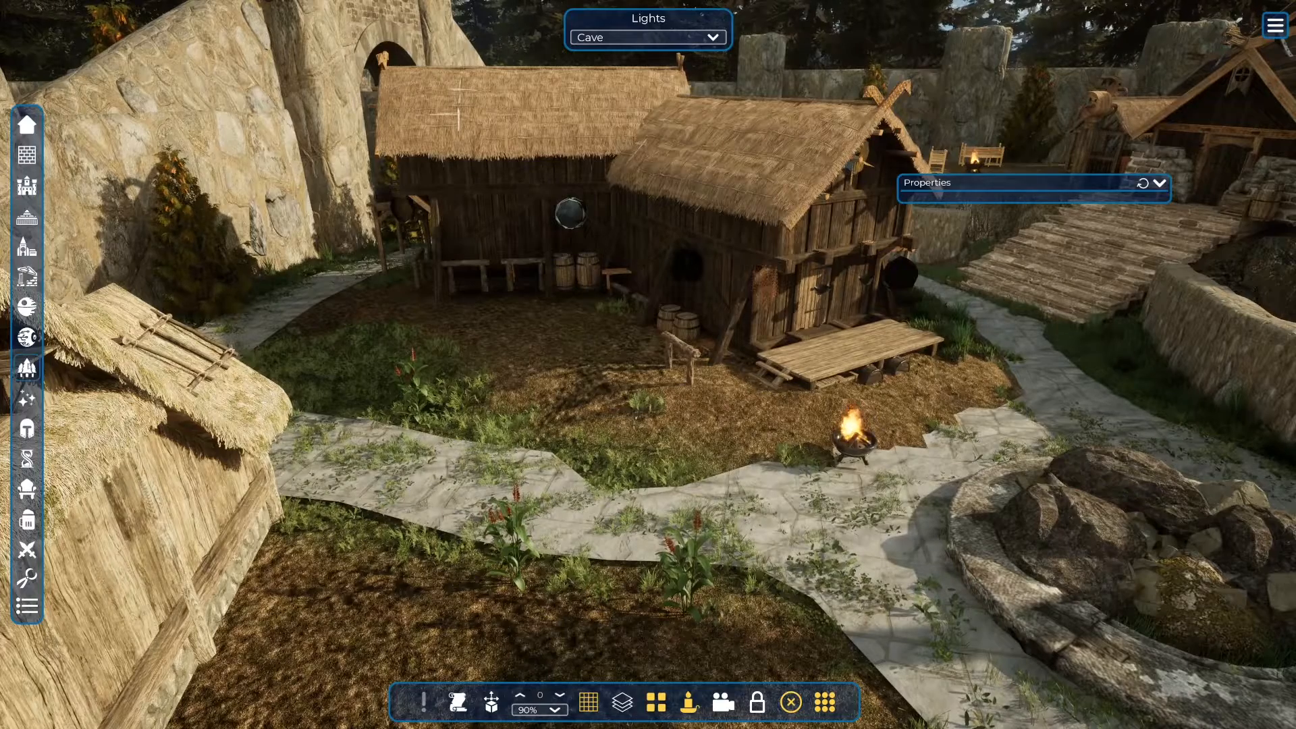
click(27, 368)
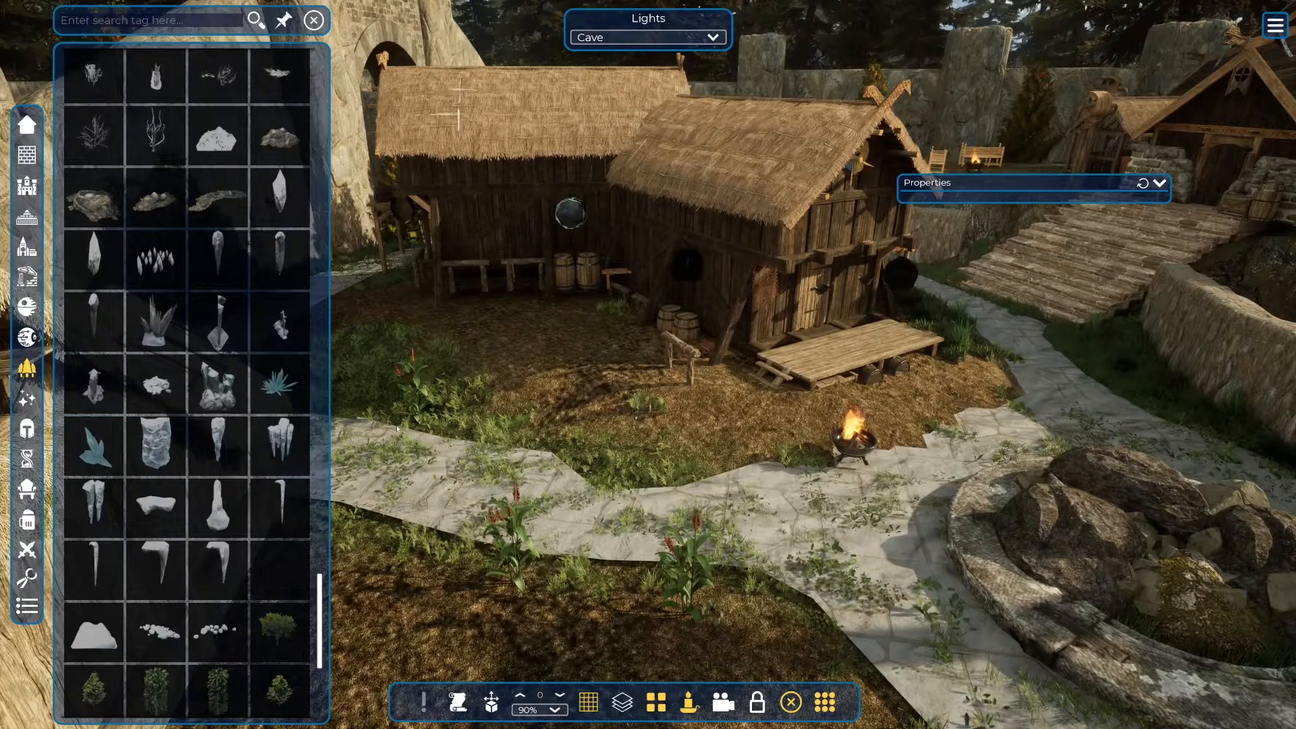
scroll(194, 444, up, 10)
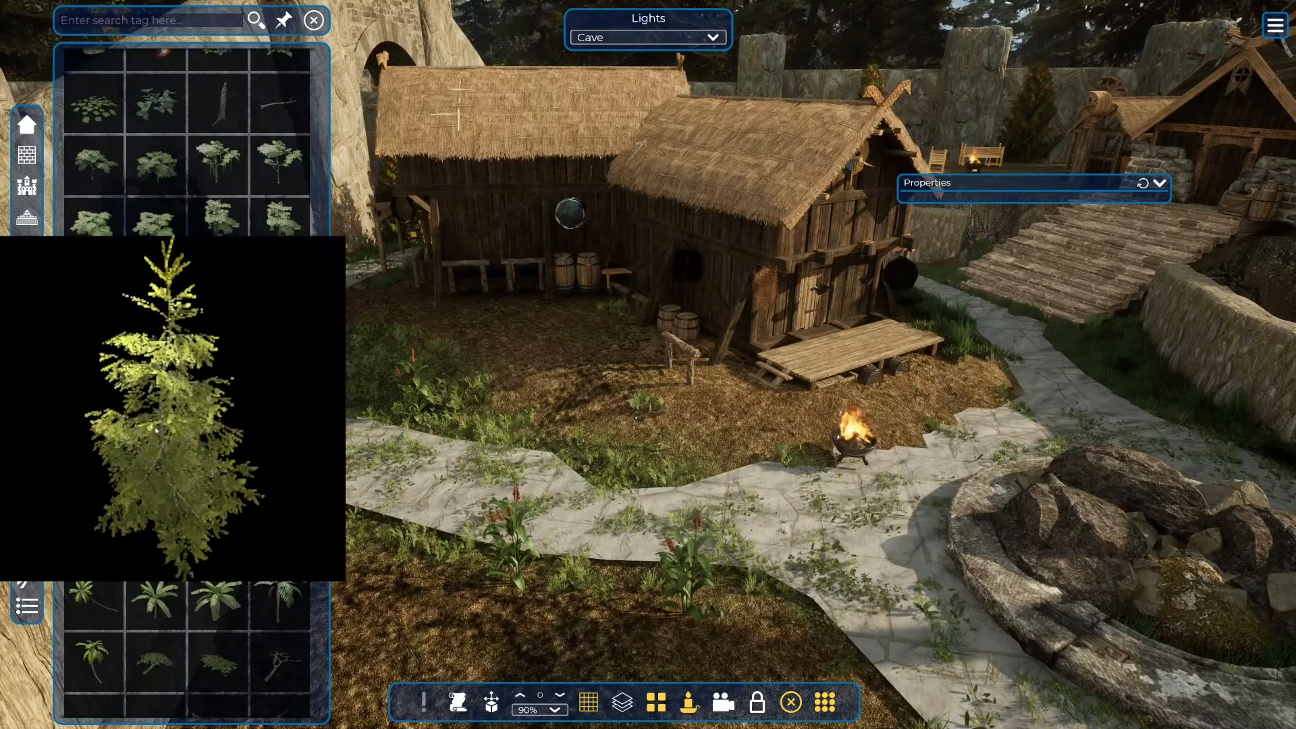
click(156, 430)
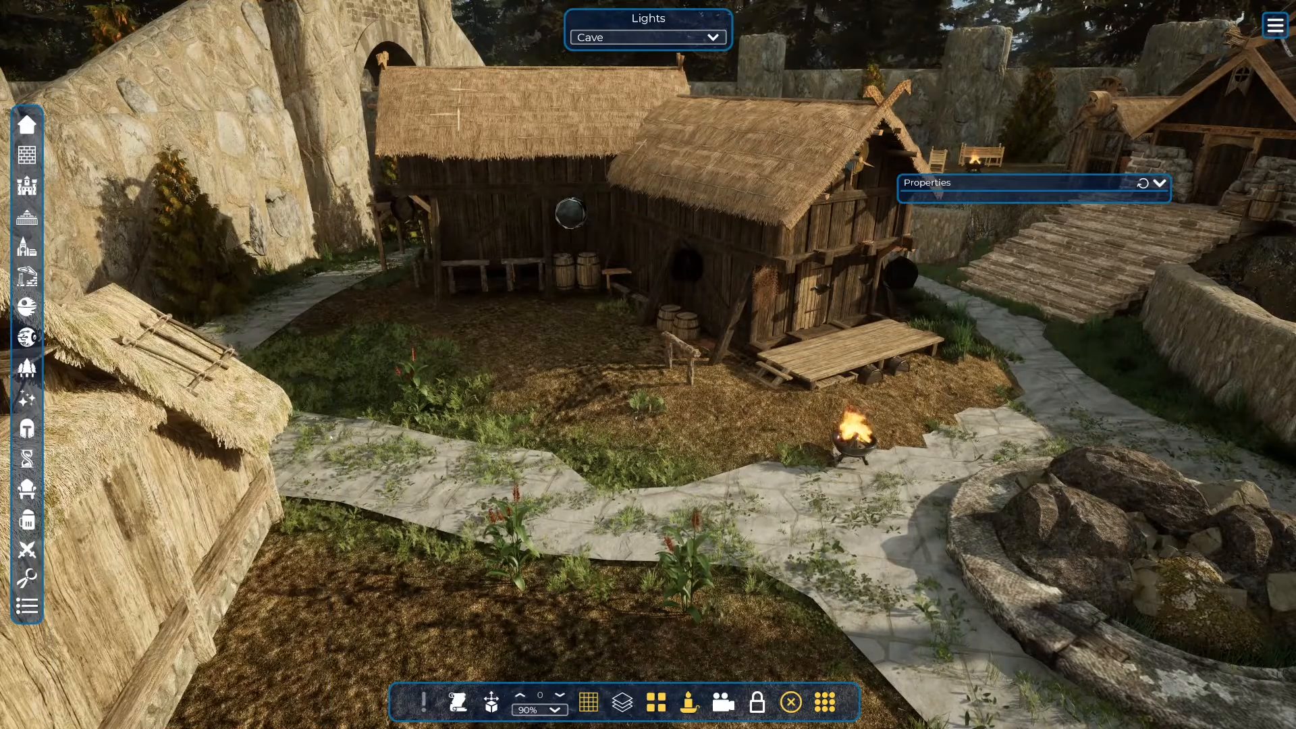
click(764, 511)
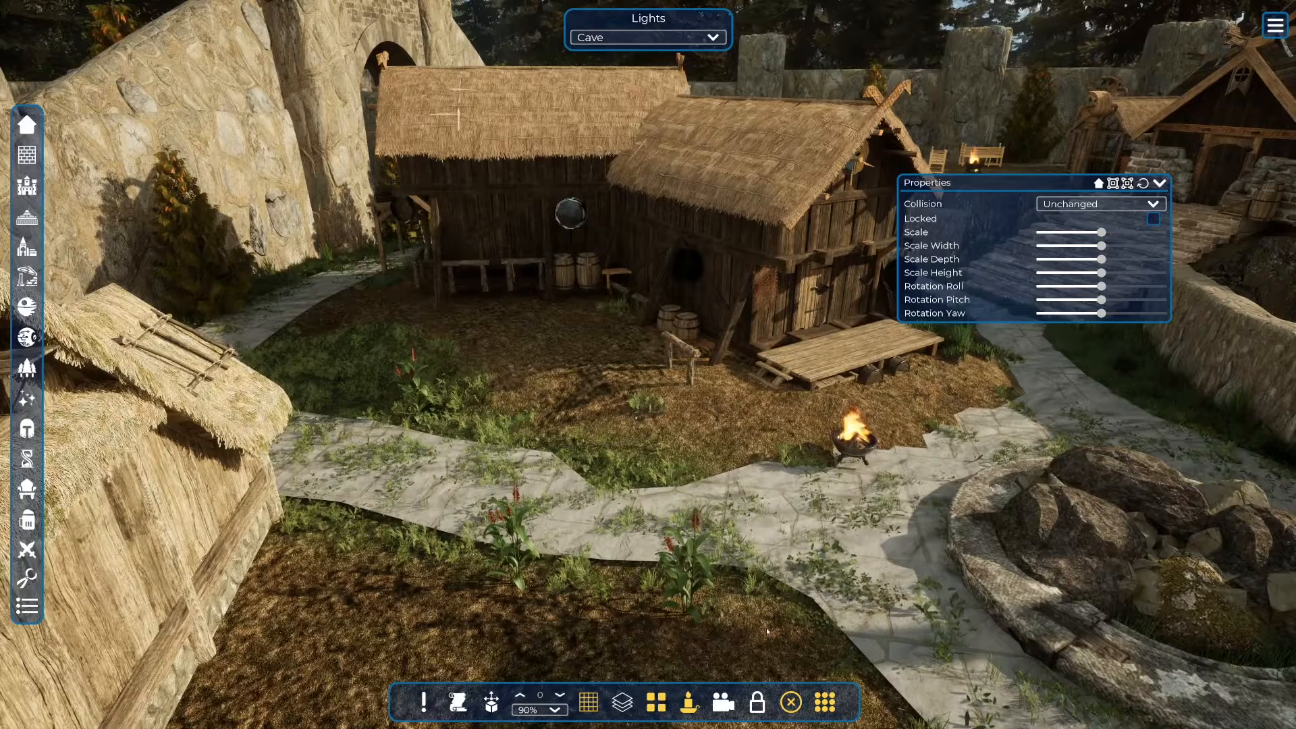
Find the placed conifer on the base grid beneath the village and select it
right_drag(767, 628, 824, 628)
key(w)
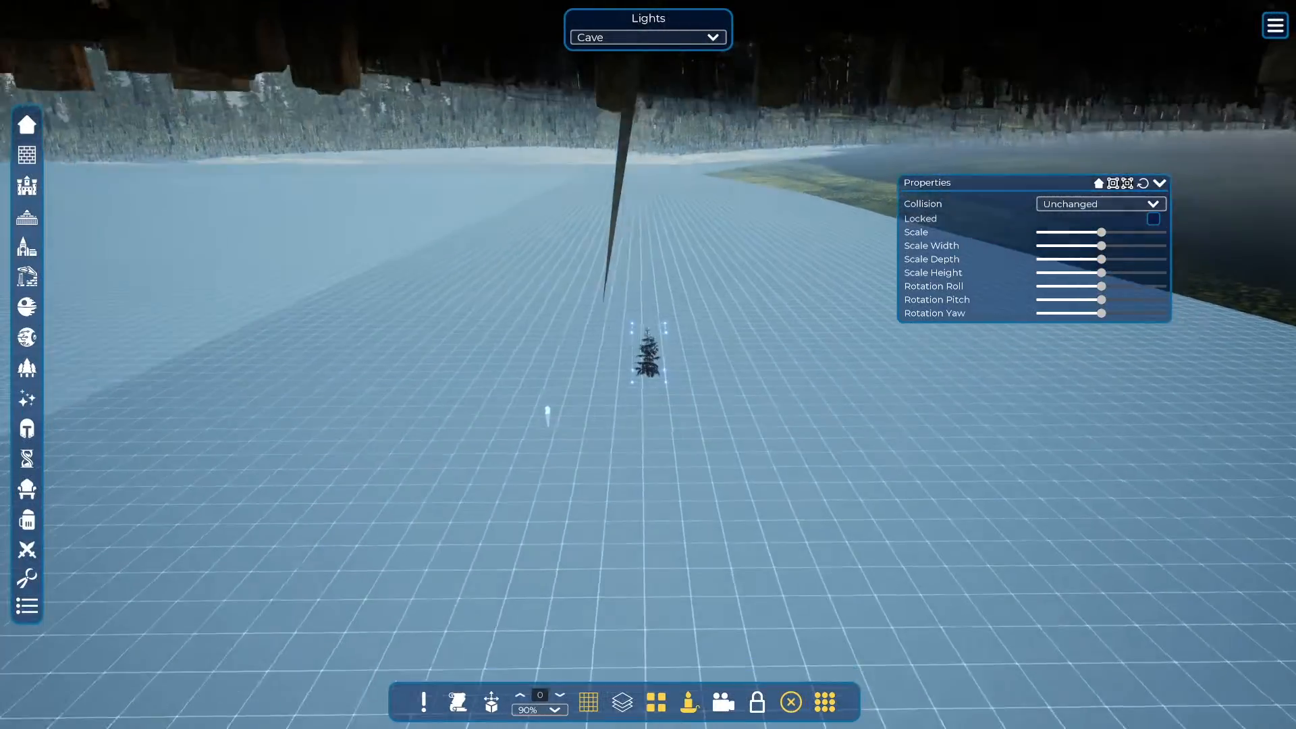
right_drag(648, 364, 506, 317)
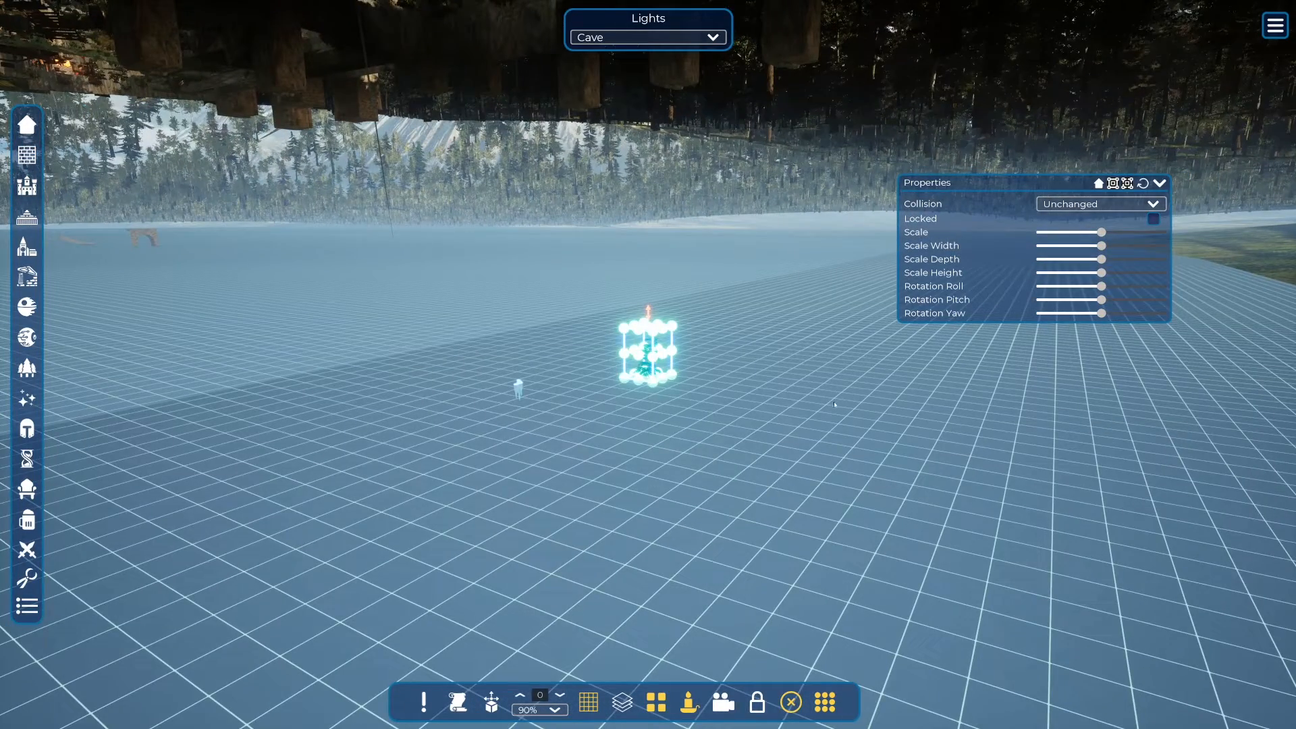
click(751, 411)
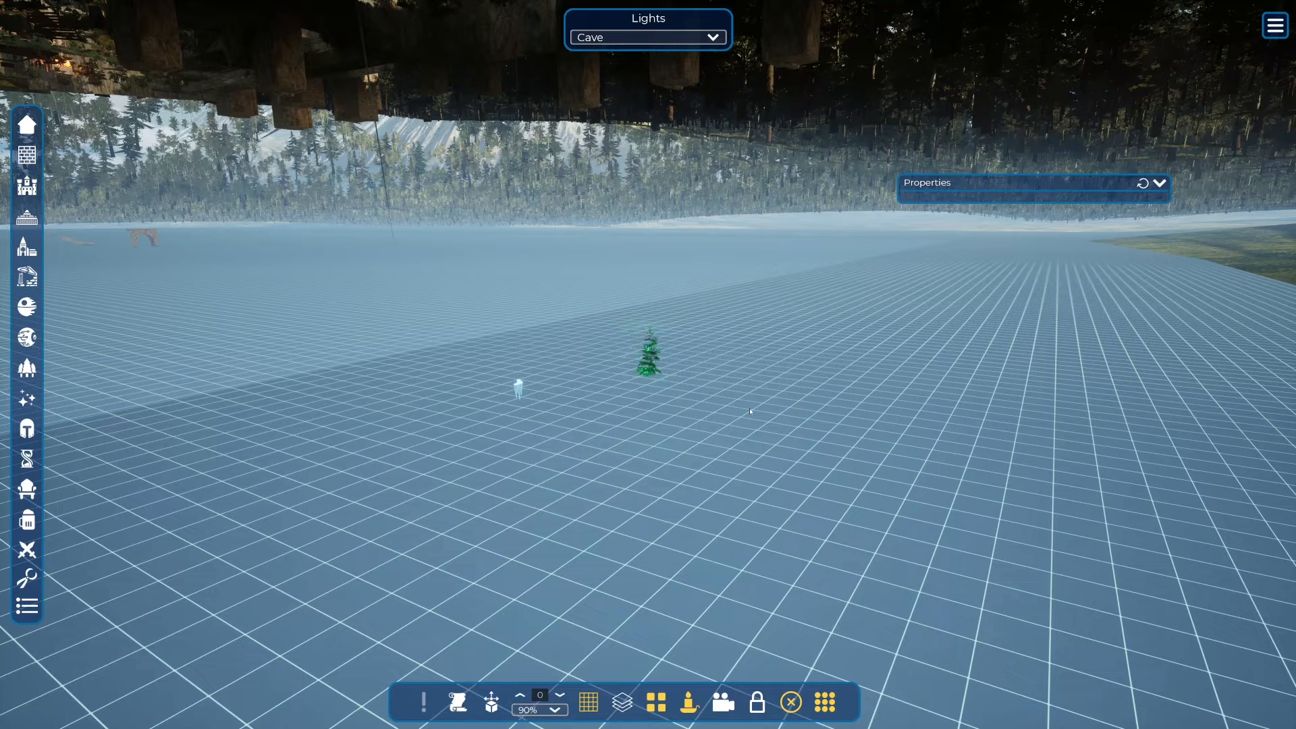
click(650, 367)
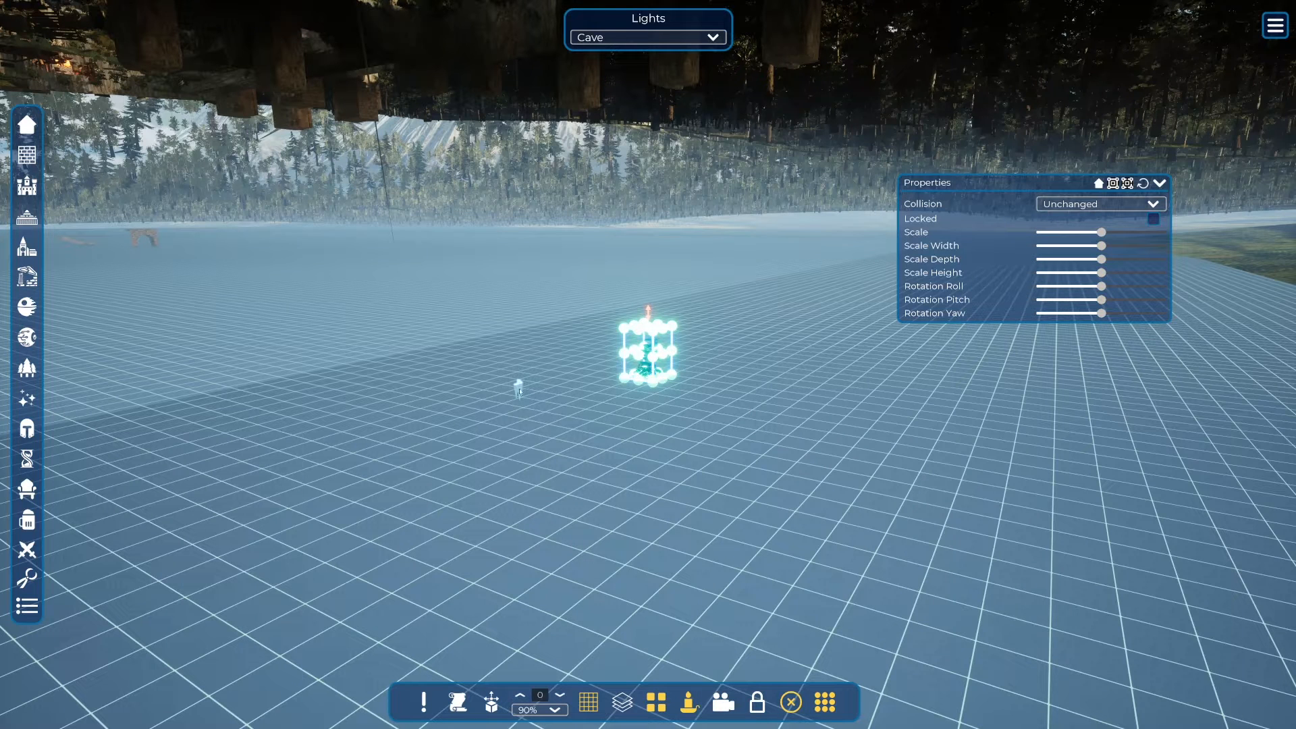
click(519, 390)
click(649, 363)
Bring the selected conifer up from beneath the terrain into the village courtyard
right_drag(689, 397, 594, 557)
key(e)
key(e)
key(w)
key(w)
key(a)
right_drag(648, 371, 690, 396)
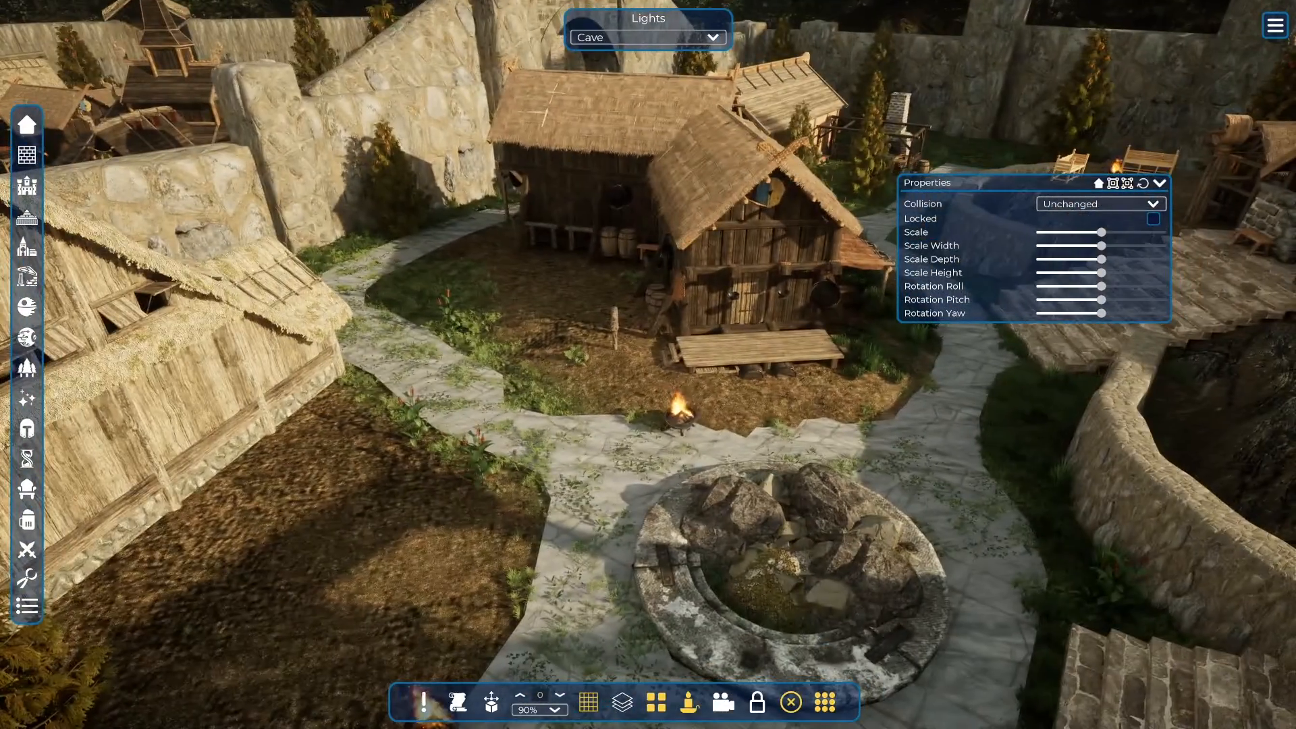
click(689, 396)
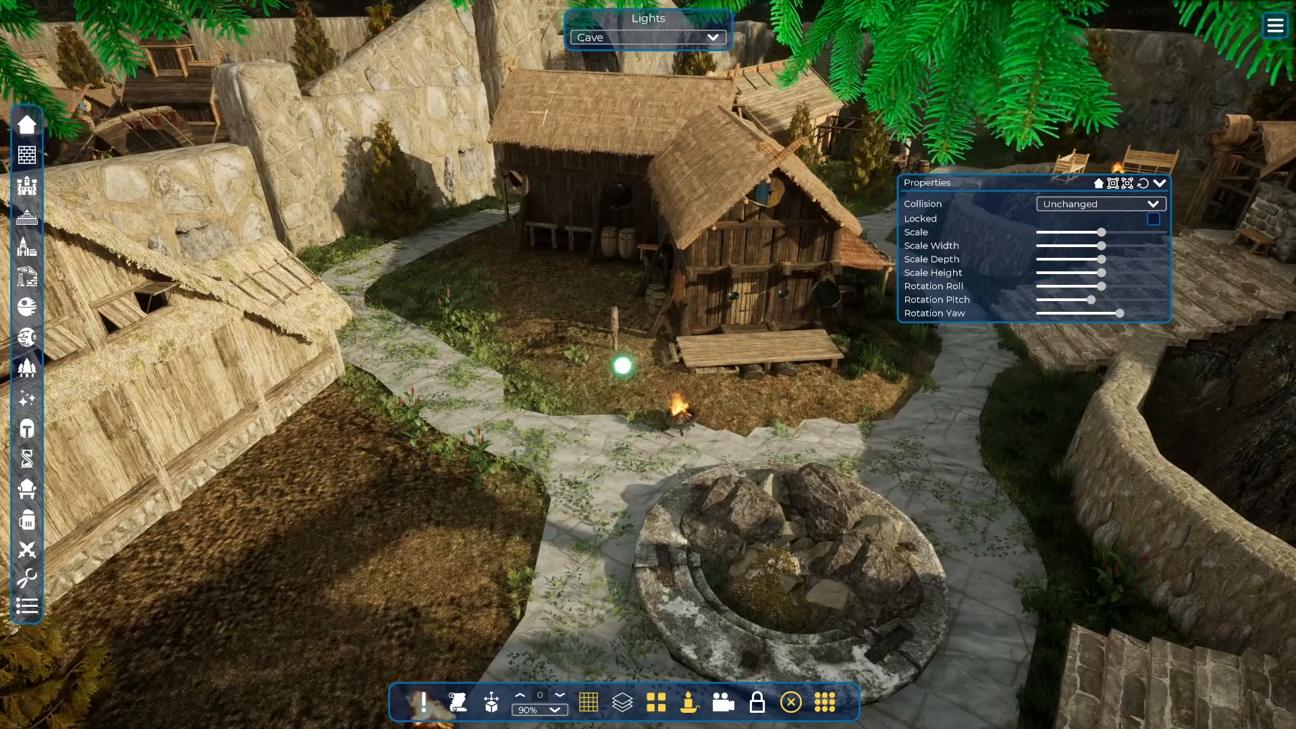
Switch snapping to Snap on All and move the conifer across the yard beside the thatched hut
key(s)
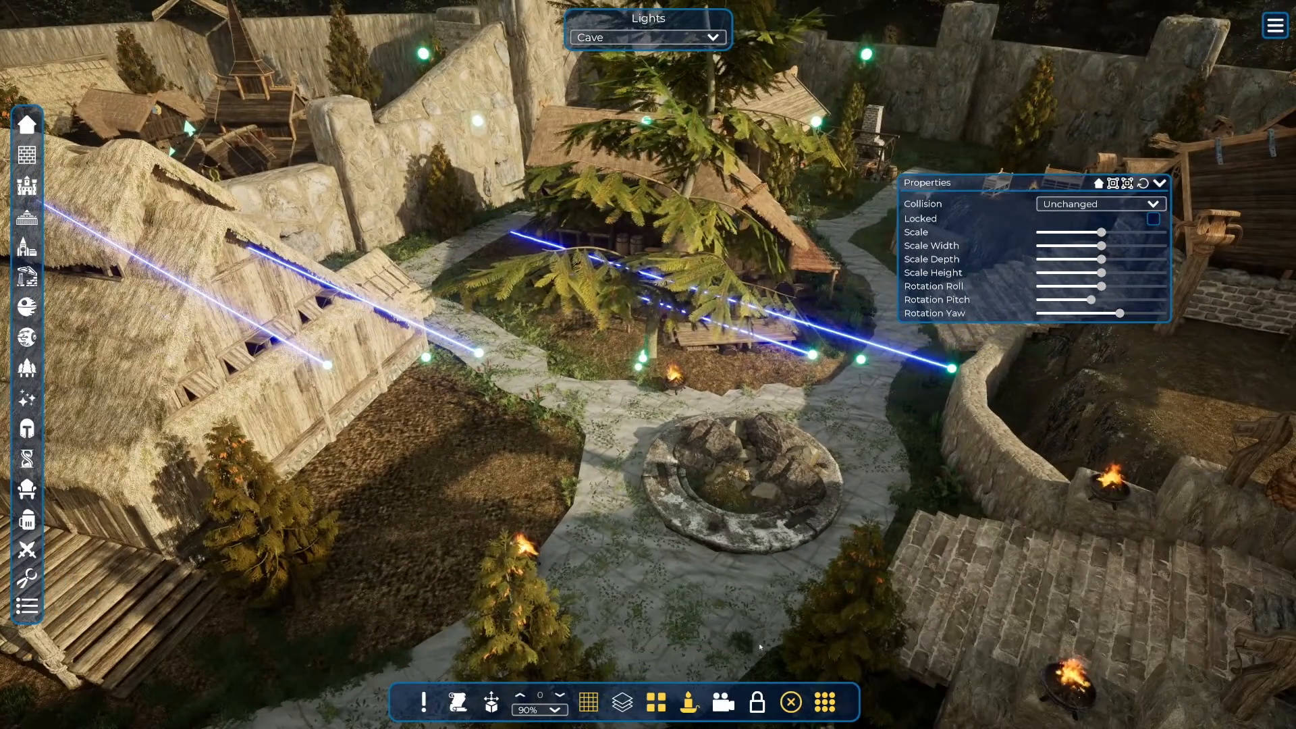
click(792, 702)
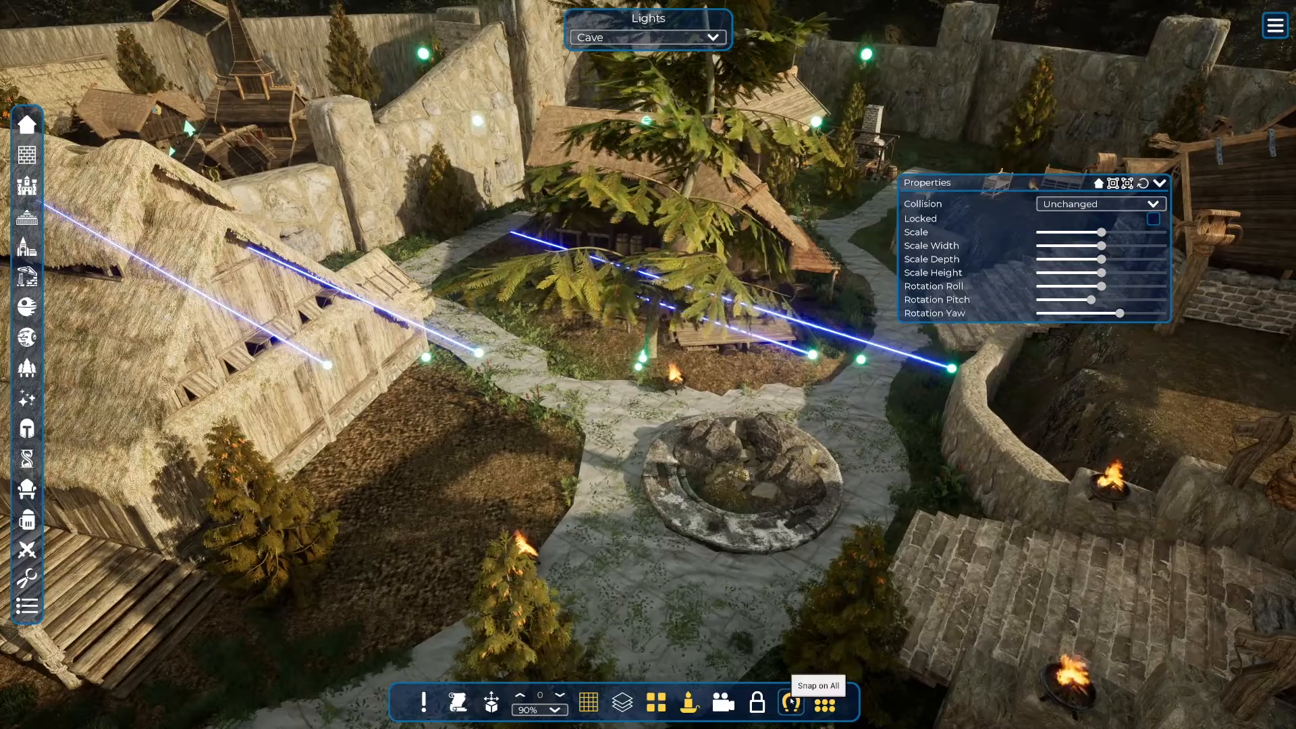
click(792, 703)
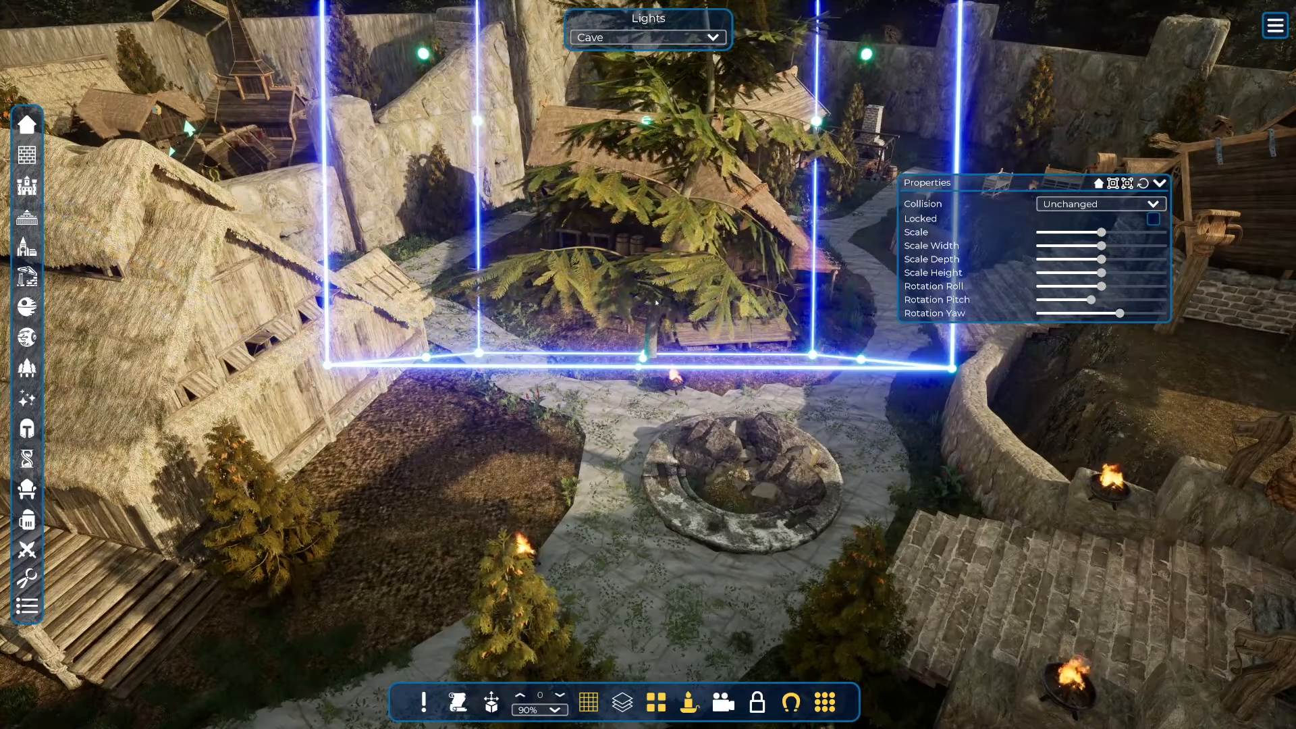
mouse_move(660, 275)
mouse_down()
mouse_move(574, 314)
mouse_move(586, 320)
mouse_move(544, 257)
mouse_up()
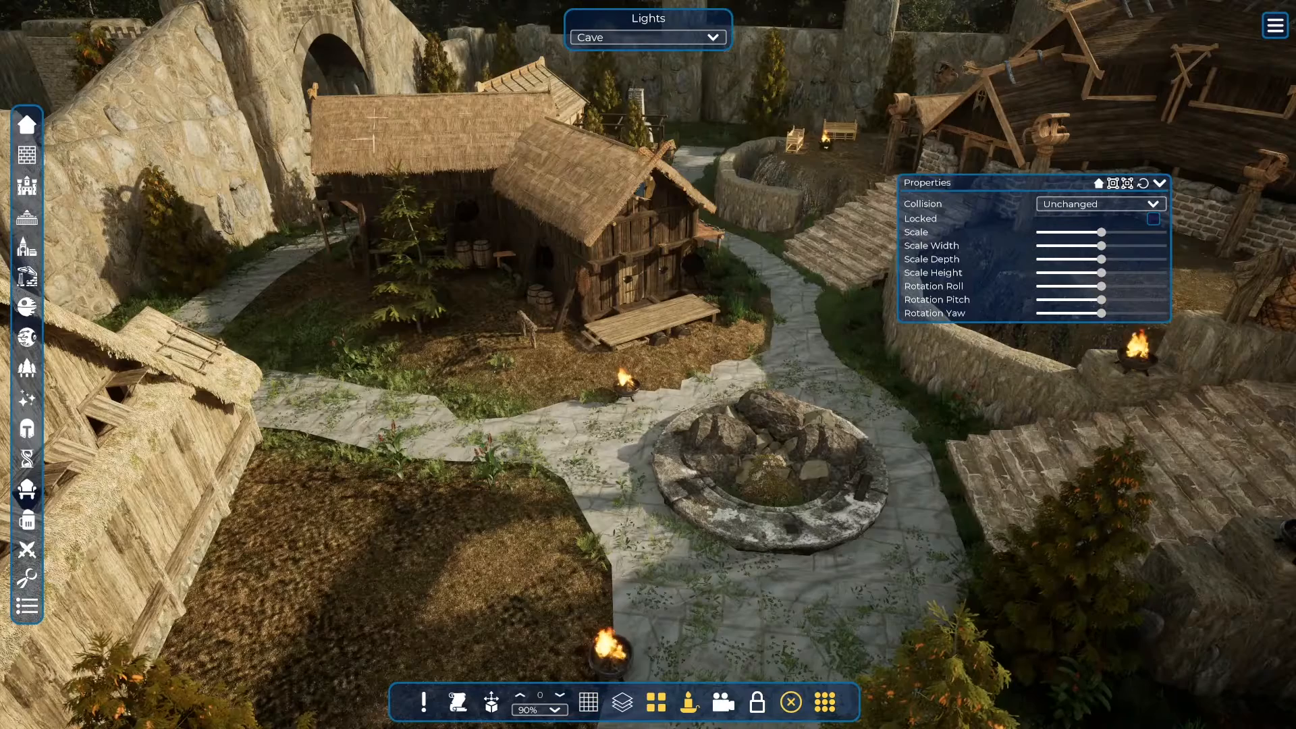
Switch snapping to the magnet mode and place a tall damaged stone pillar on the path in front of the thatched hut
click(791, 702)
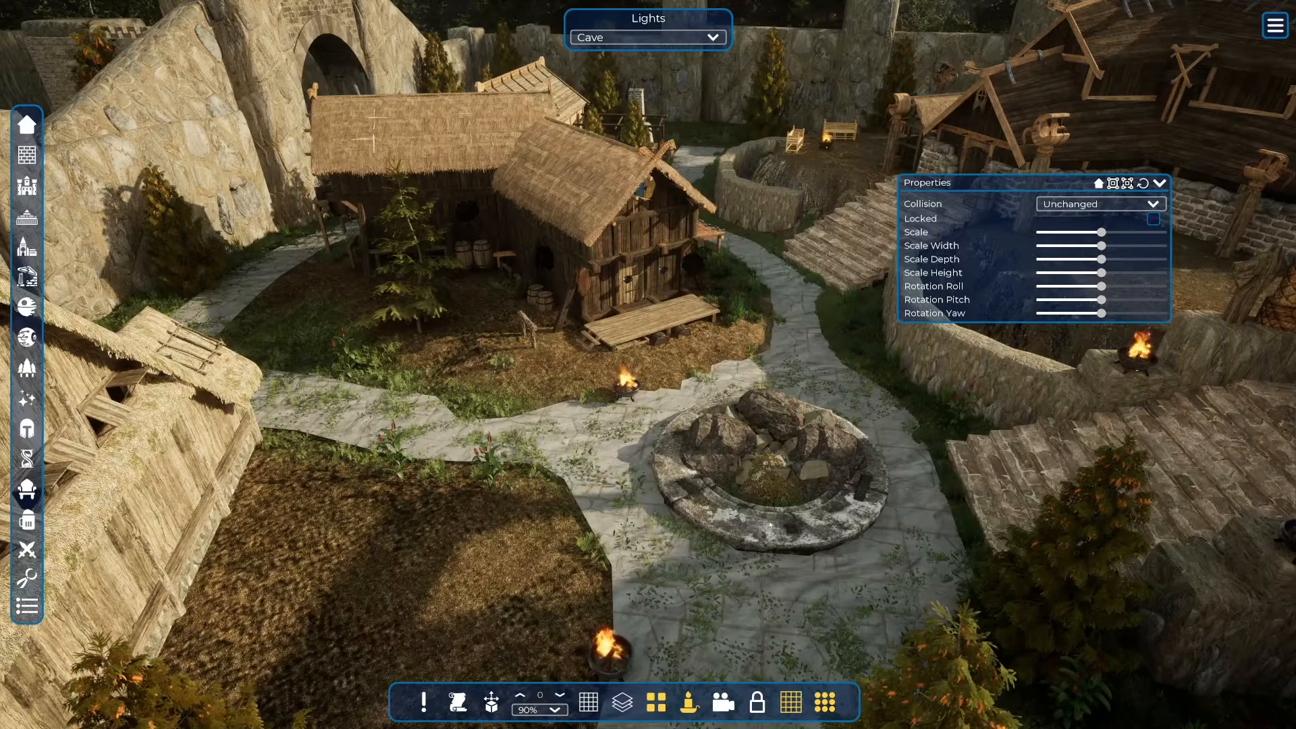
click(791, 703)
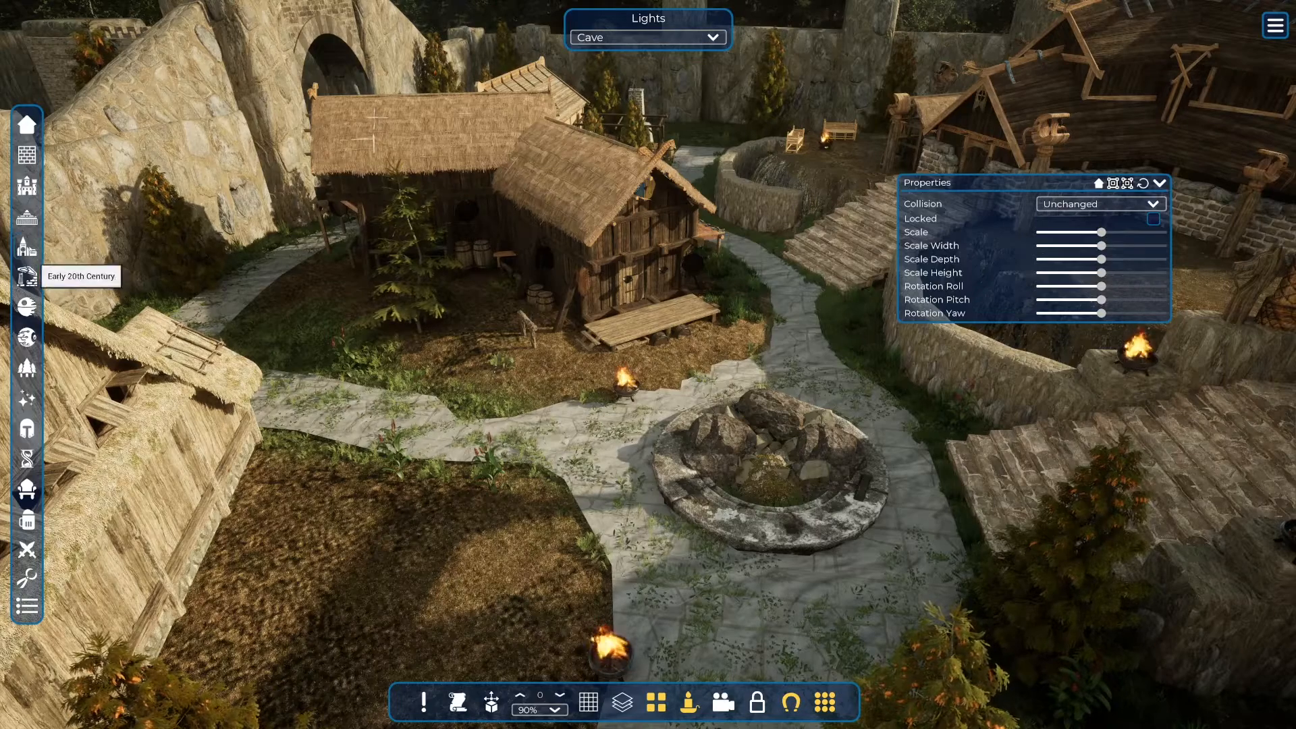
click(27, 225)
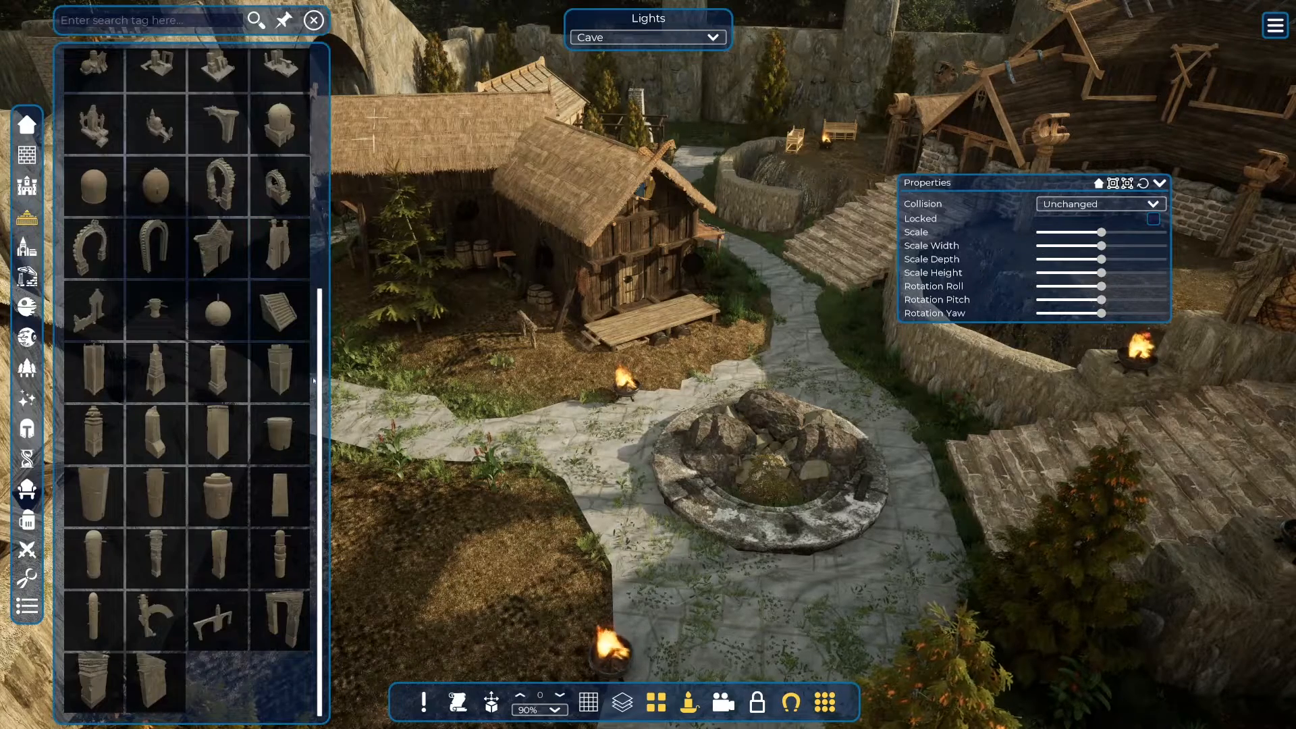
mouse_move(225, 377)
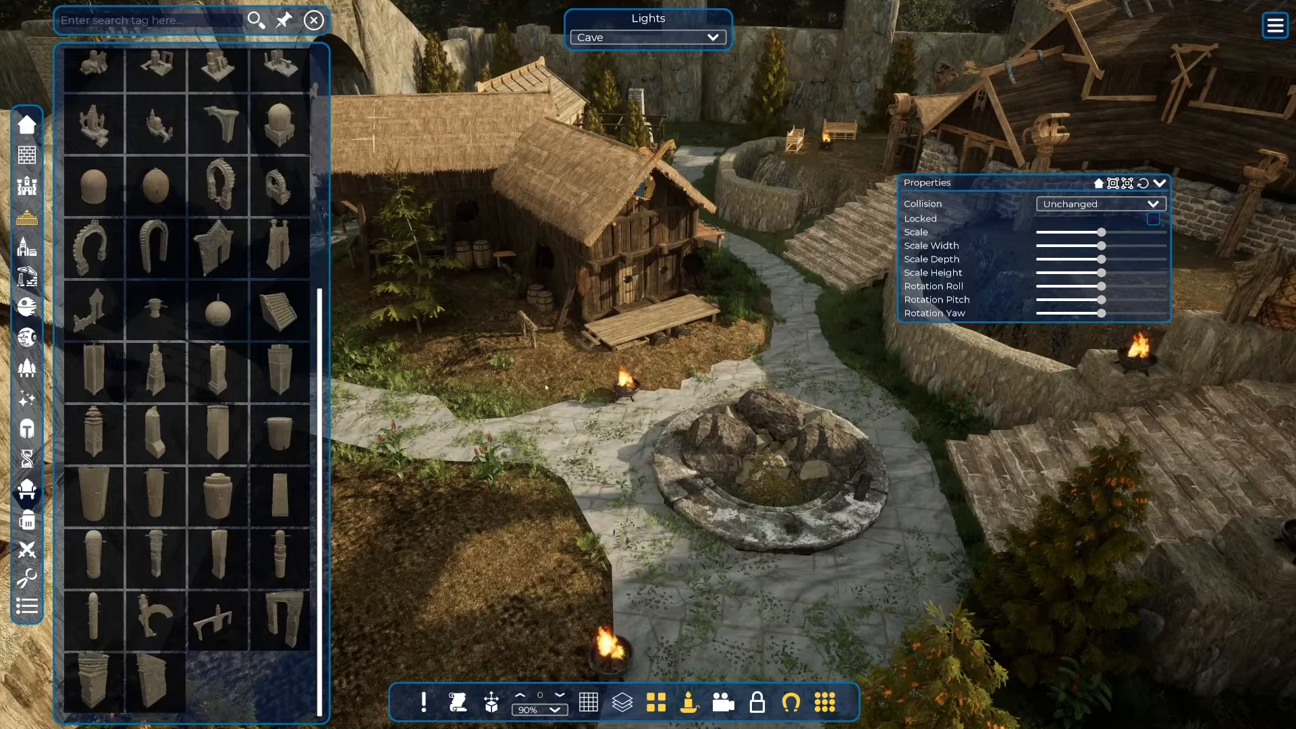
click(219, 370)
click(492, 414)
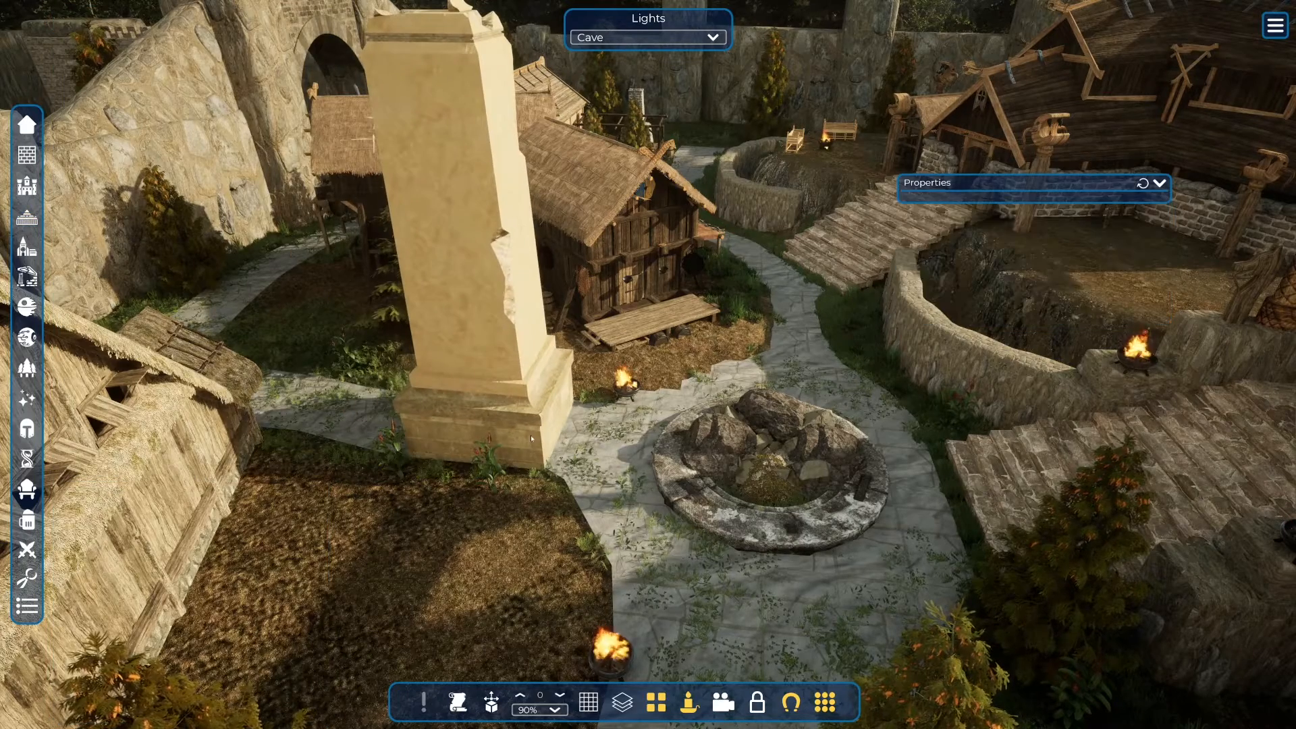
Select the stone pillar and reduce its overall Scale to a small fraction of its size
click(506, 422)
scroll(507, 424, down, 5)
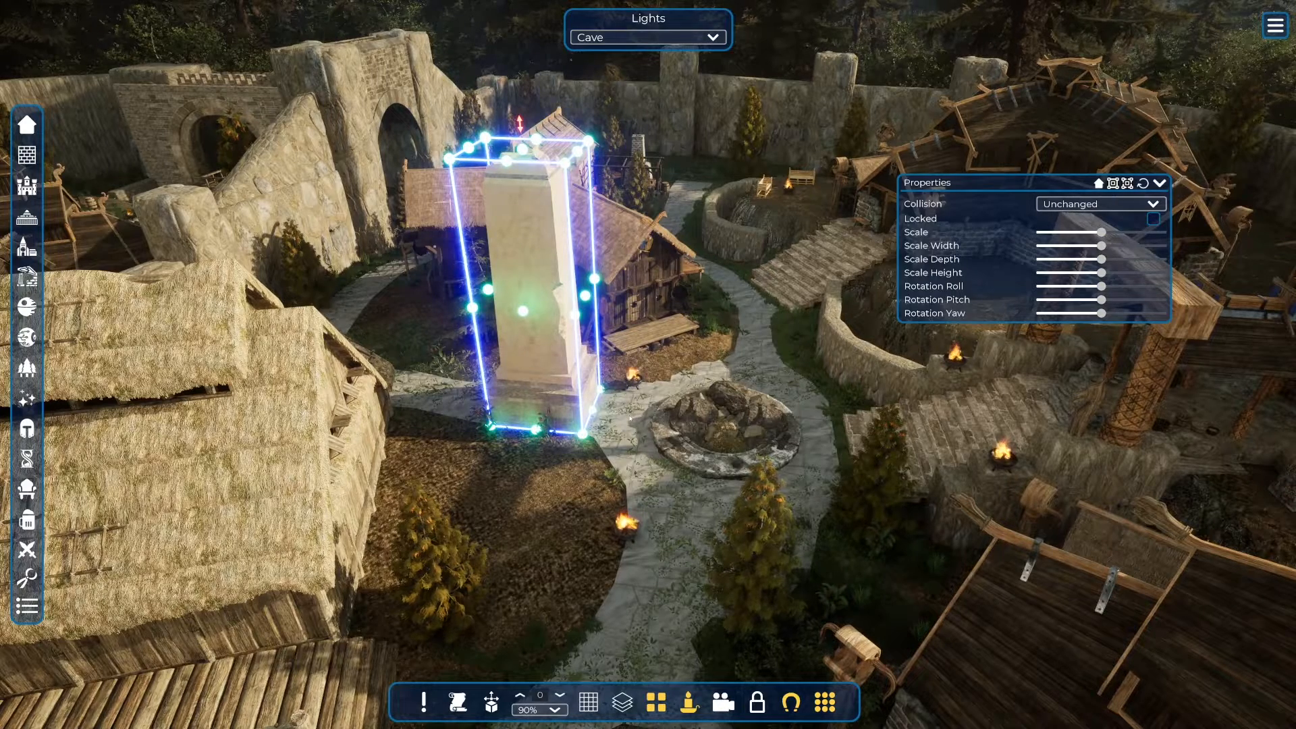
middle_drag(638, 398, 413, 392)
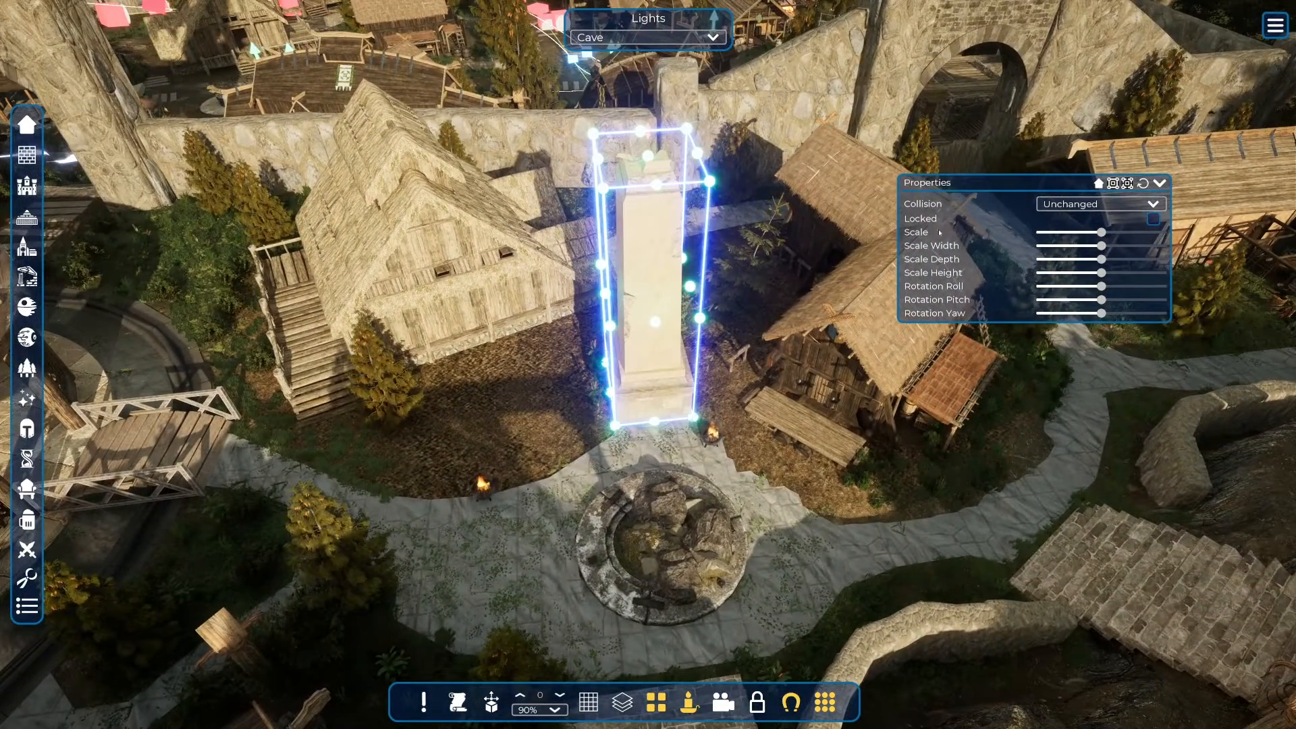
drag(1105, 234, 1051, 233)
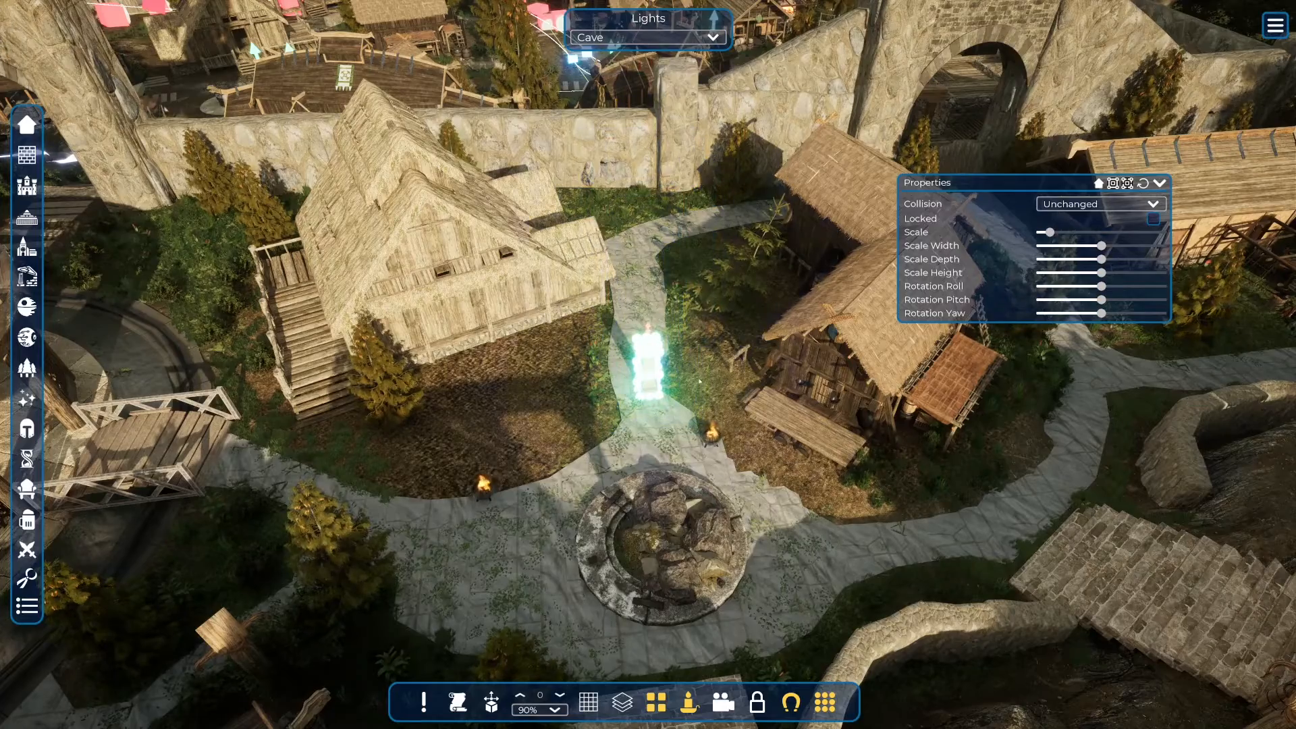
Use the Smart Scale handles to flatten the pillar and stretch its depth into a long, low slab
middle_drag(699, 381, 693, 393)
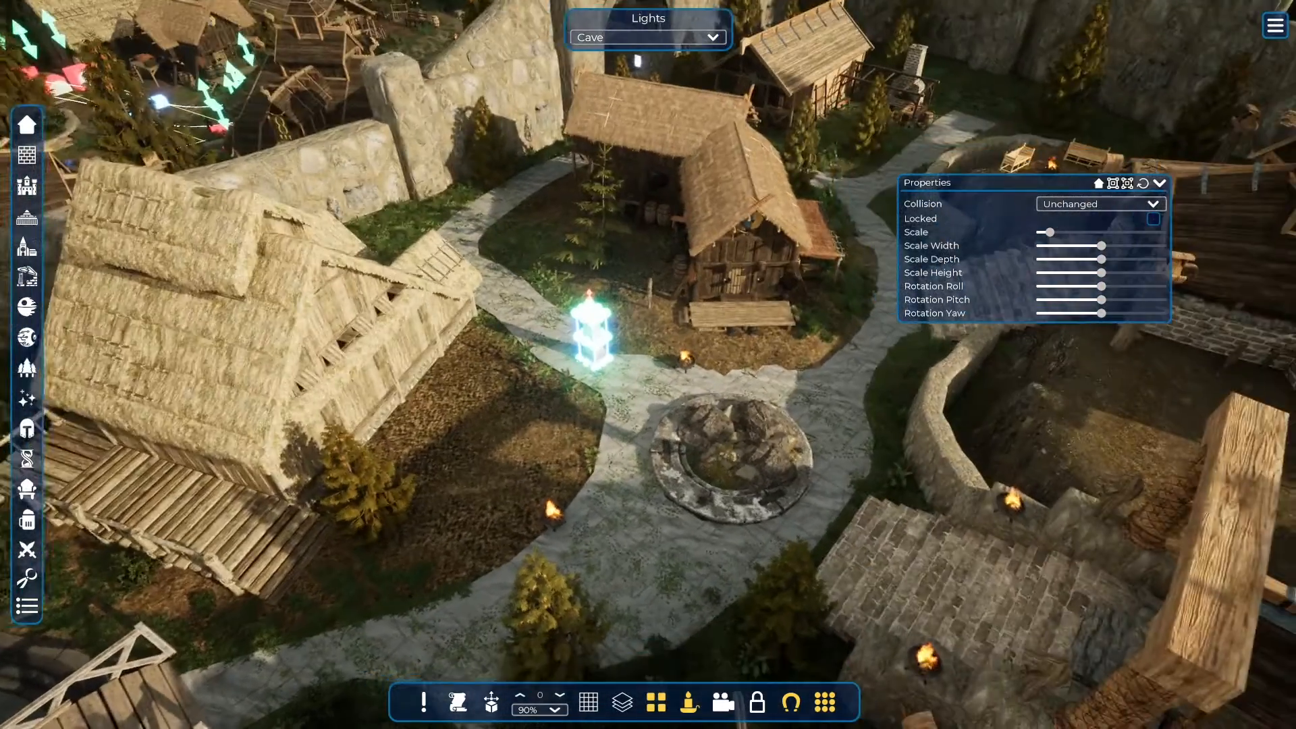
scroll(648, 365, up, 5)
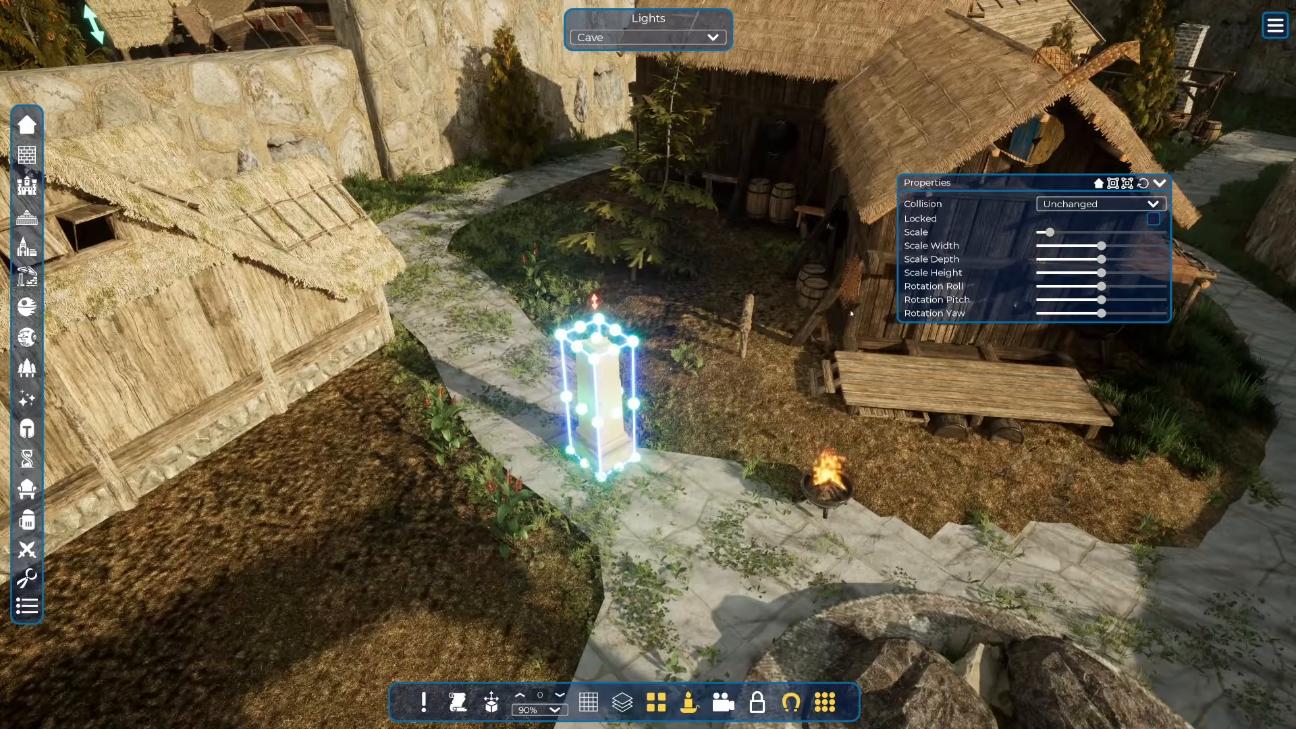
right_drag(649, 365, 784, 395)
right_drag(648, 365, 756, 338)
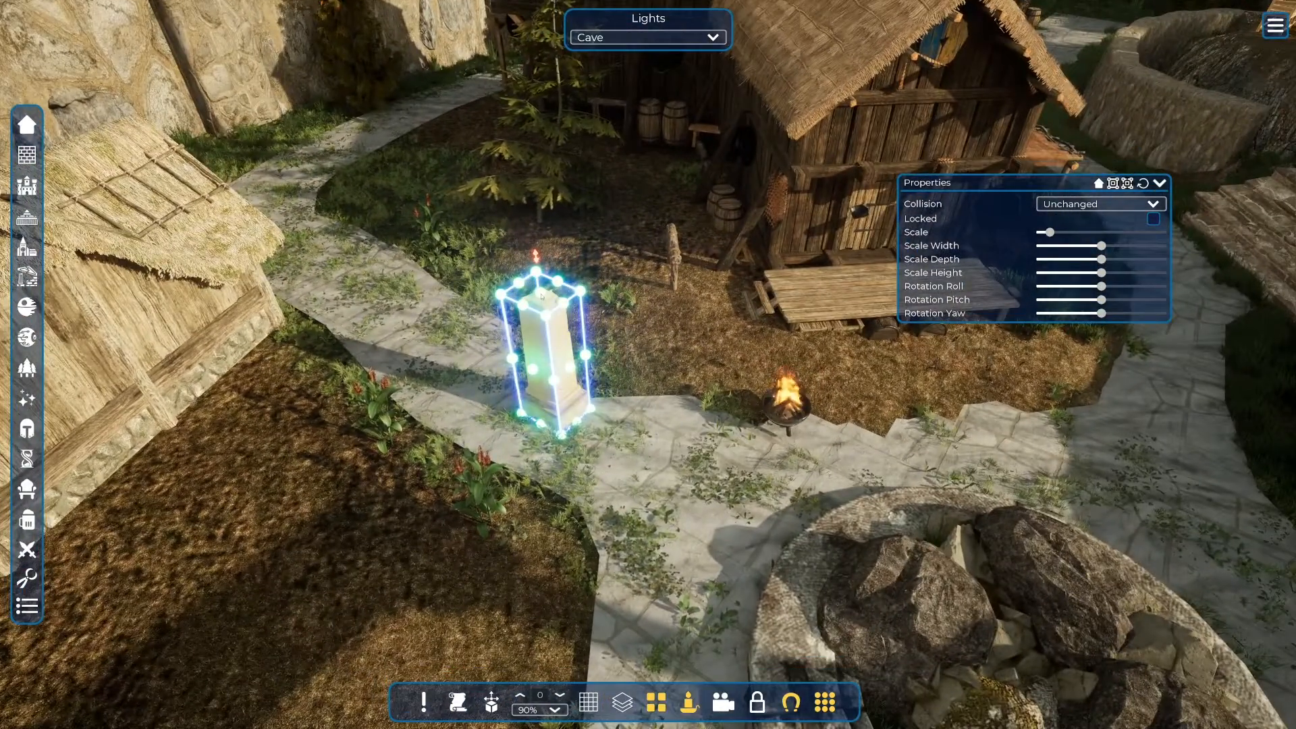
click(825, 703)
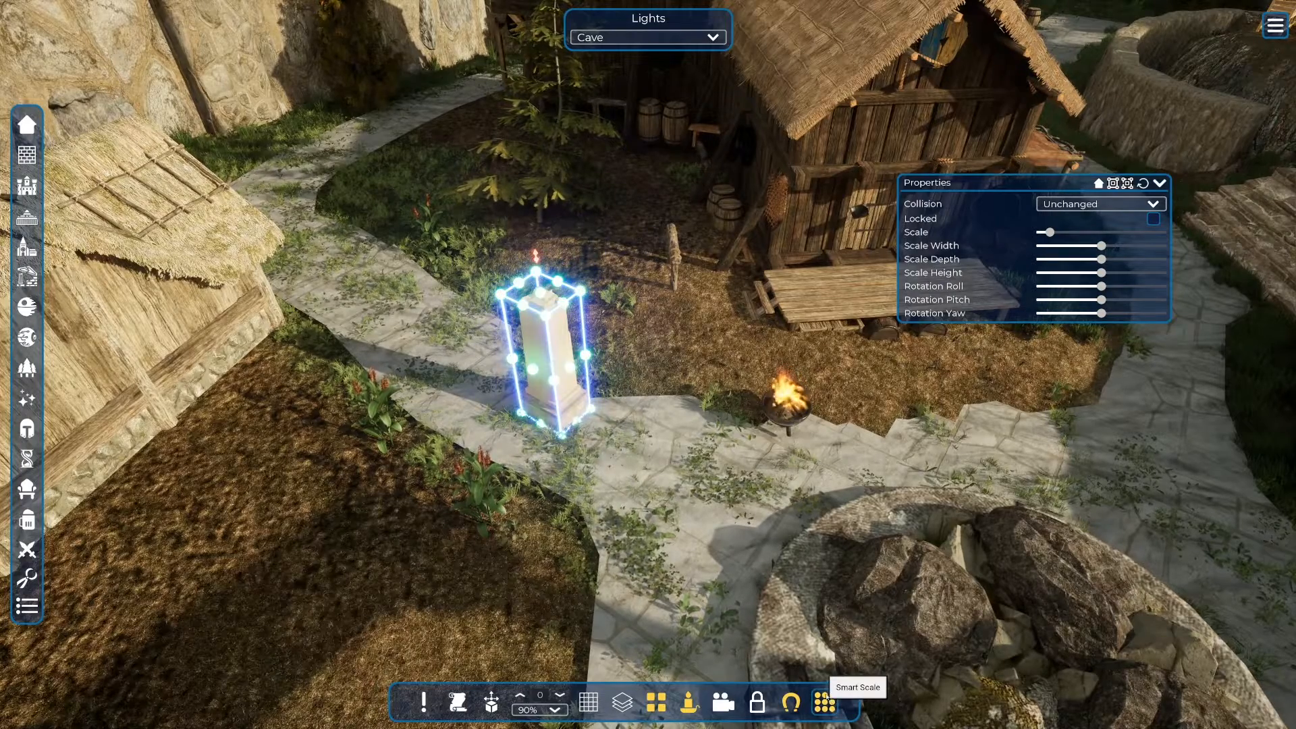
drag(540, 297, 542, 312)
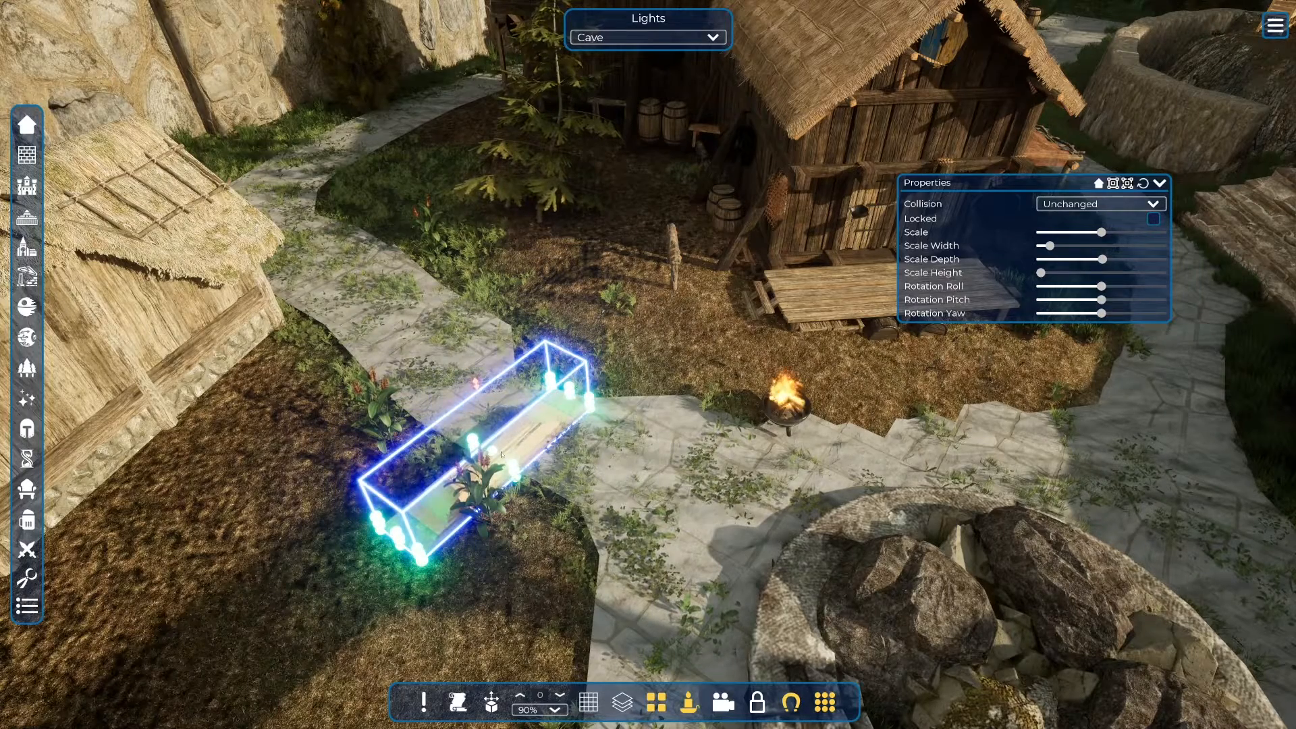
Deselect the flattened slab and examine it from several sides around the yard
right_drag(529, 458, 945, 466)
key(a)
key(w)
key(a)
key(Escape)
key(q)
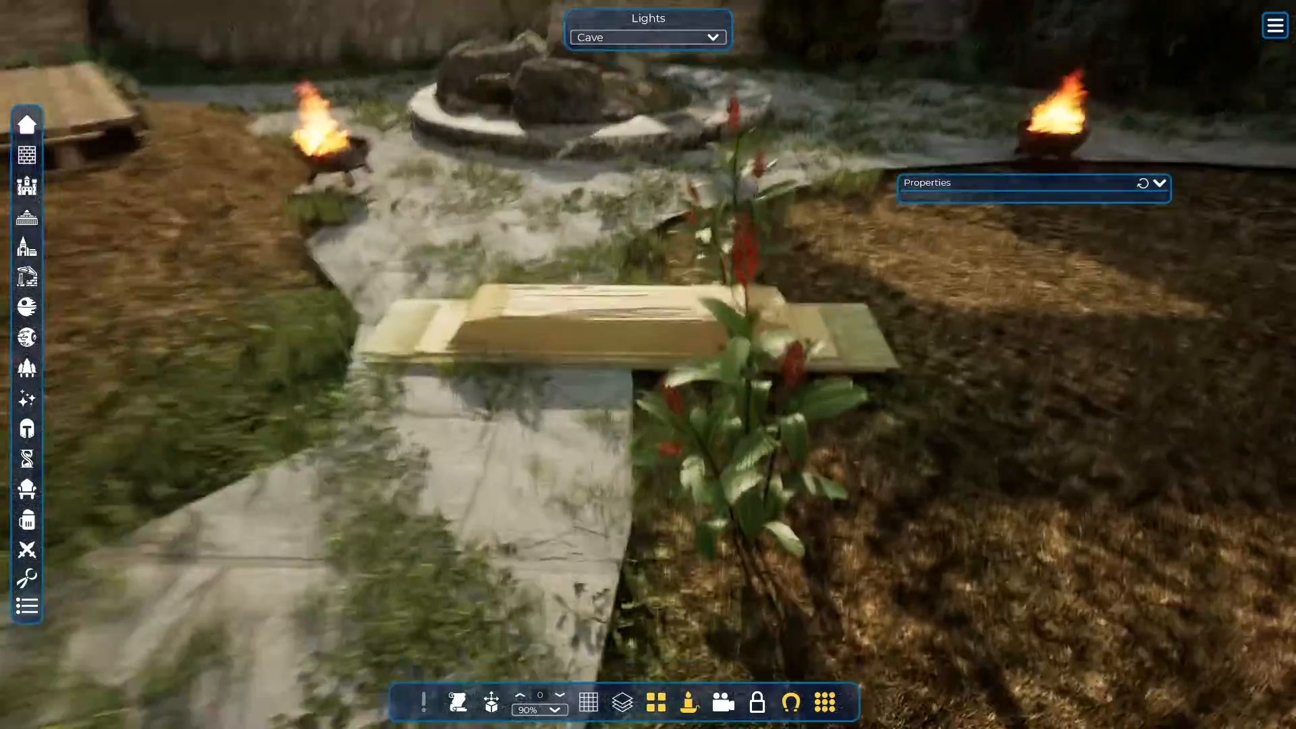
right_drag(648, 405, 459, 371)
key(w)
key(d)
key(d)
right_drag(648, 375, 318, 368)
key(e)
right_drag(635, 439, 635, 490)
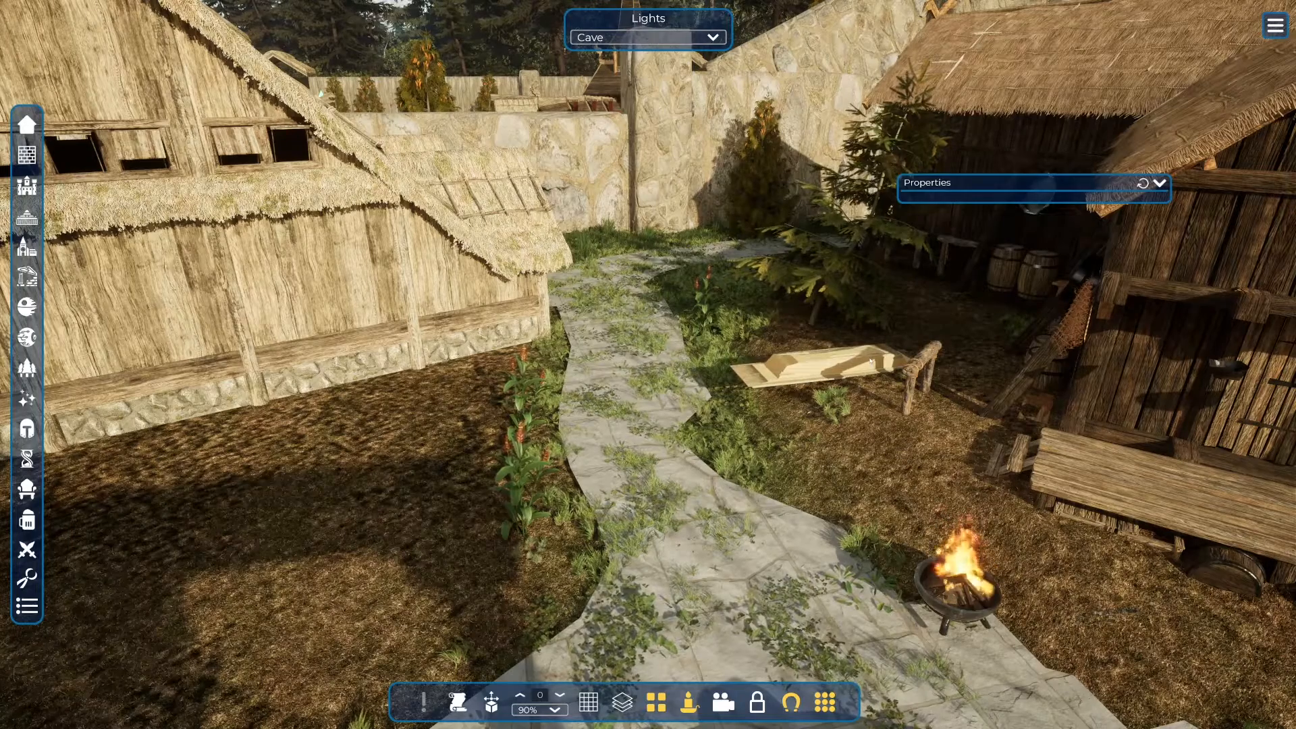
Move the slab onto the bare soil beside the light timber house and rotate its yaw parallel to the wall
click(871, 363)
scroll(837, 371, down, 8)
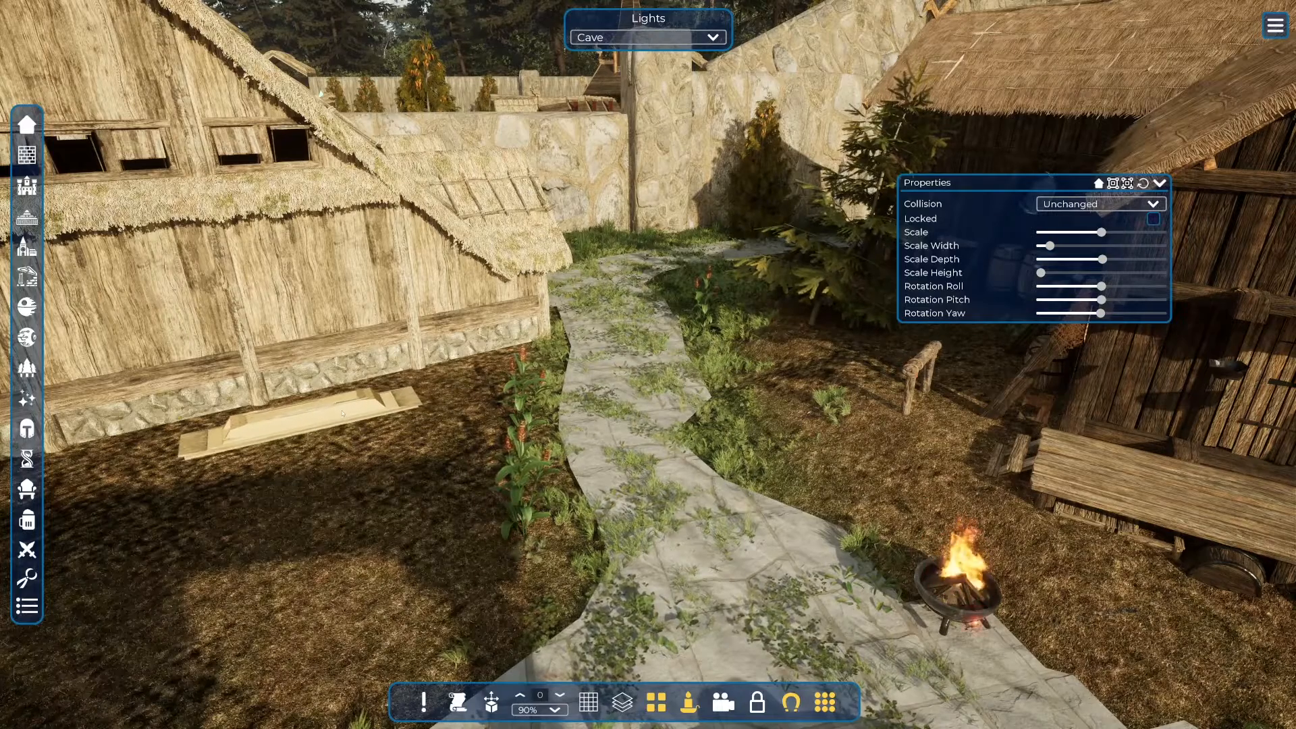
click(342, 414)
middle_drag(310, 407, 432, 445)
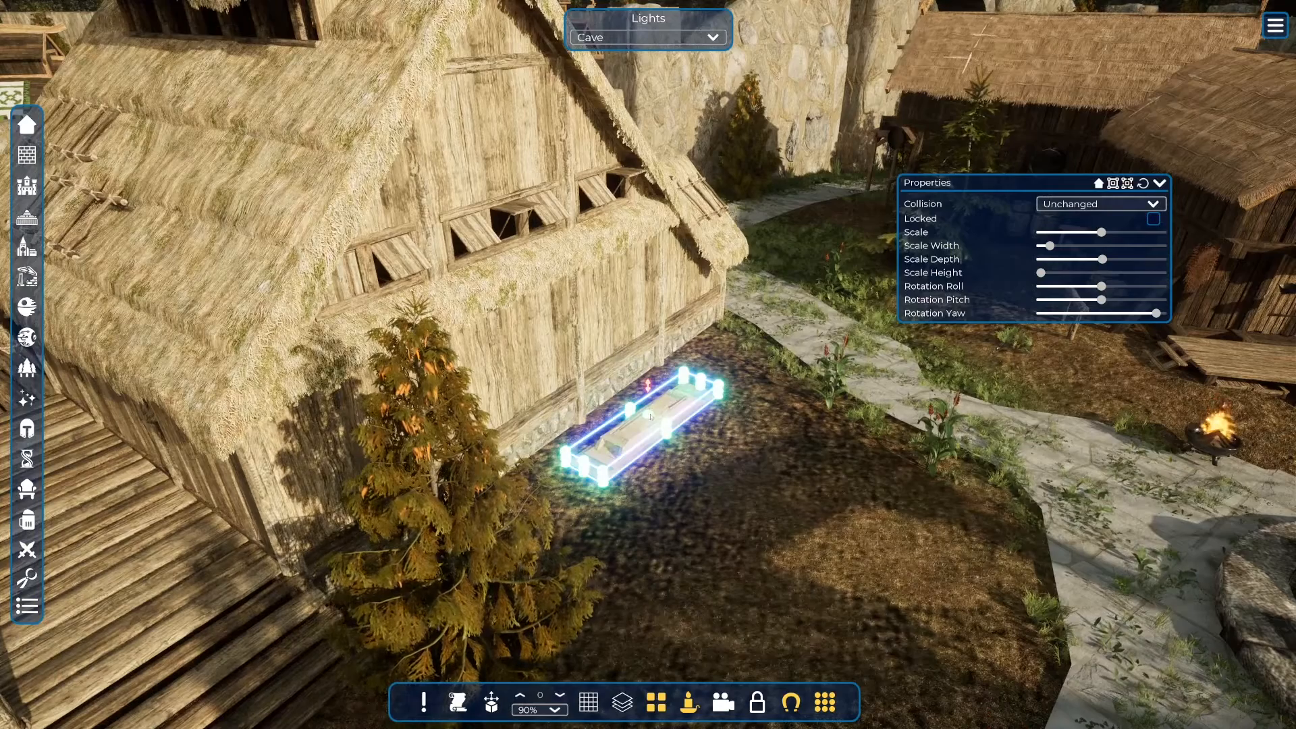
Raise the slab with the Smart Scale handle into a taller block against the house wall and deselect it
drag(651, 417, 647, 364)
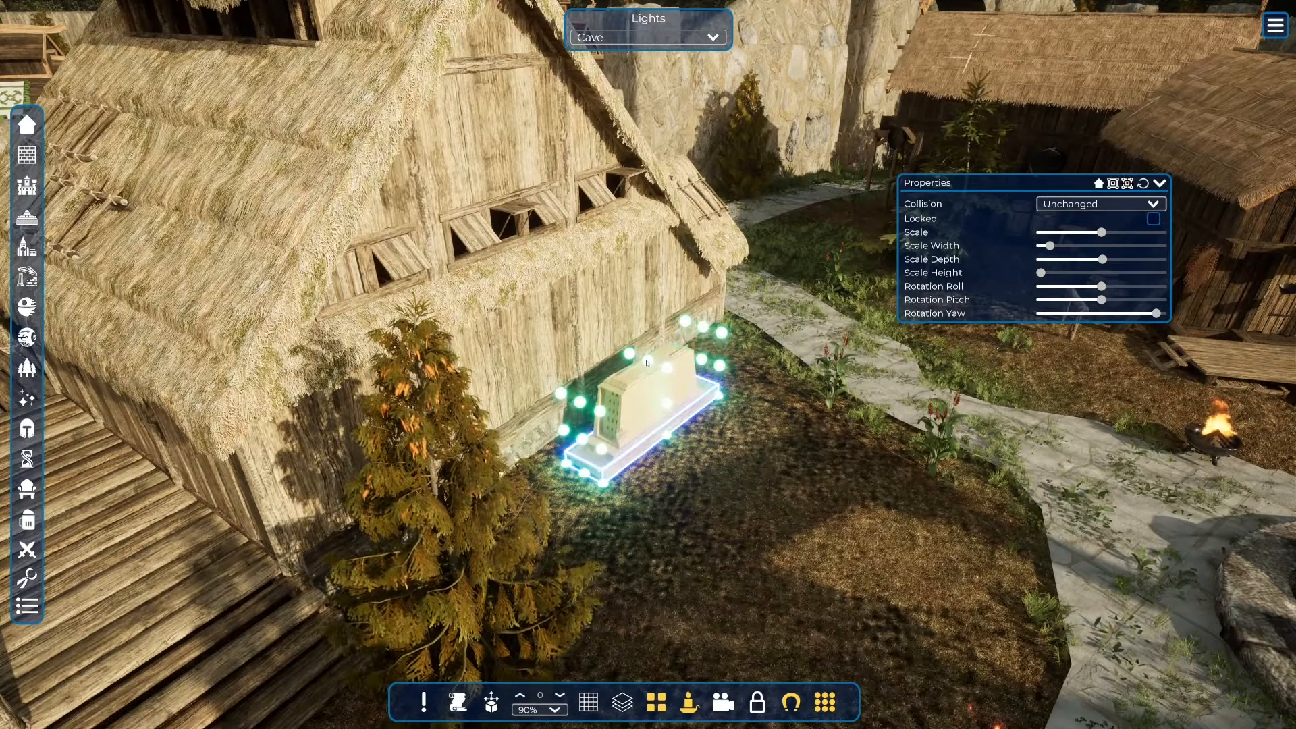
click(707, 468)
middle_drag(709, 467, 635, 385)
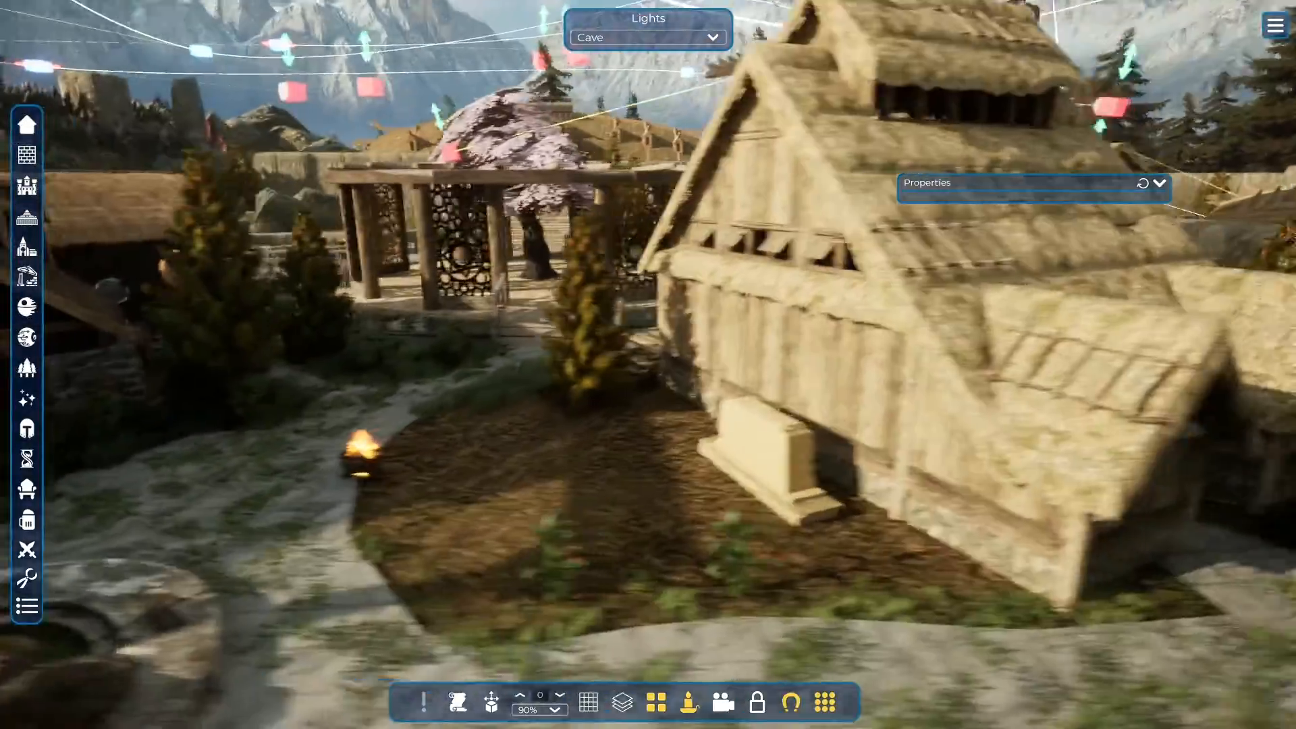
right_drag(635, 385, 823, 466)
key(w)
key(a)
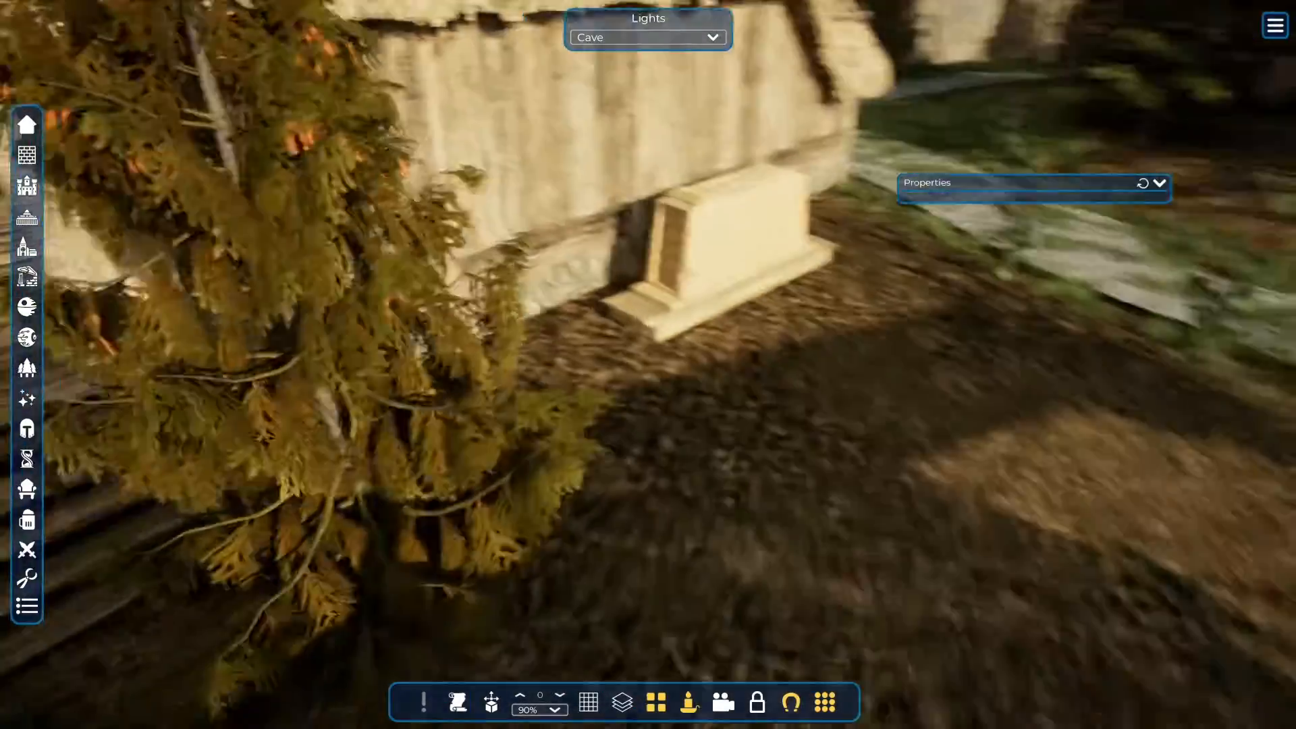
right_drag(594, 372, 658, 354)
Select the wooden rack beside the dark hut and stretch it taller and longer with the Smart Scale handles
click(579, 315)
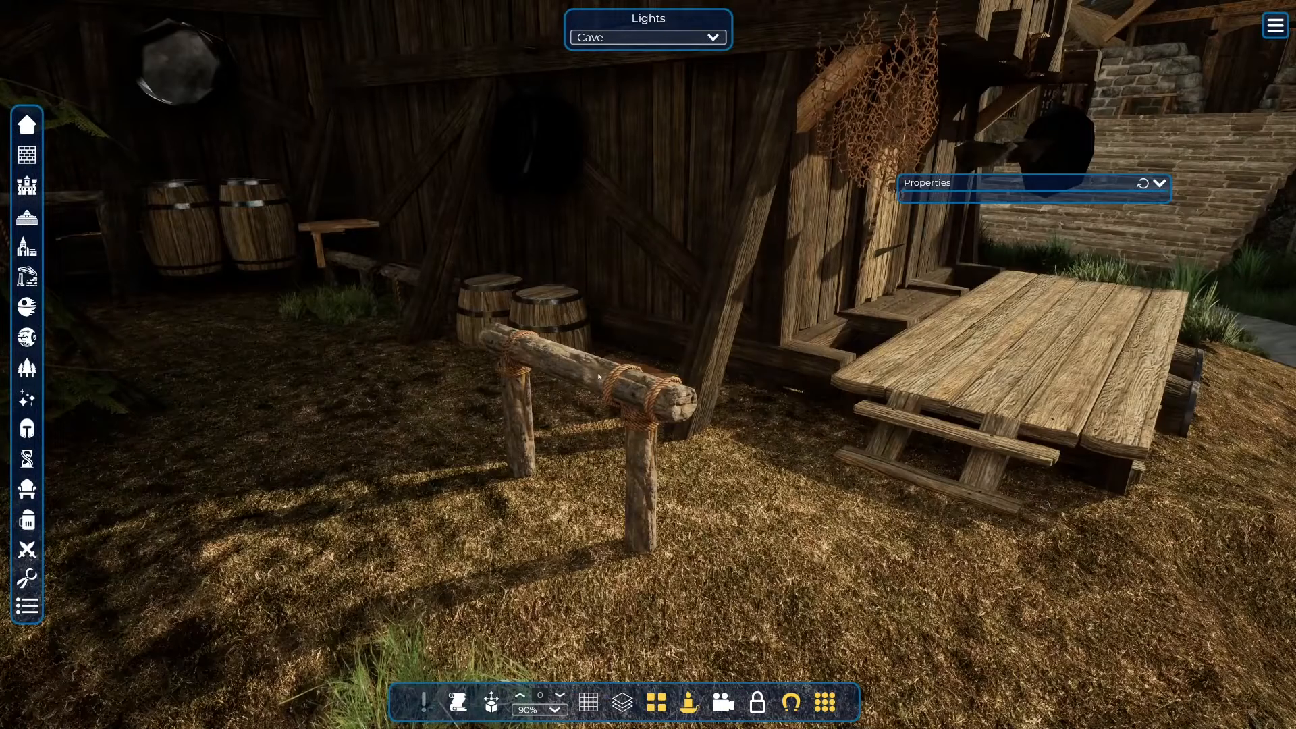
click(598, 377)
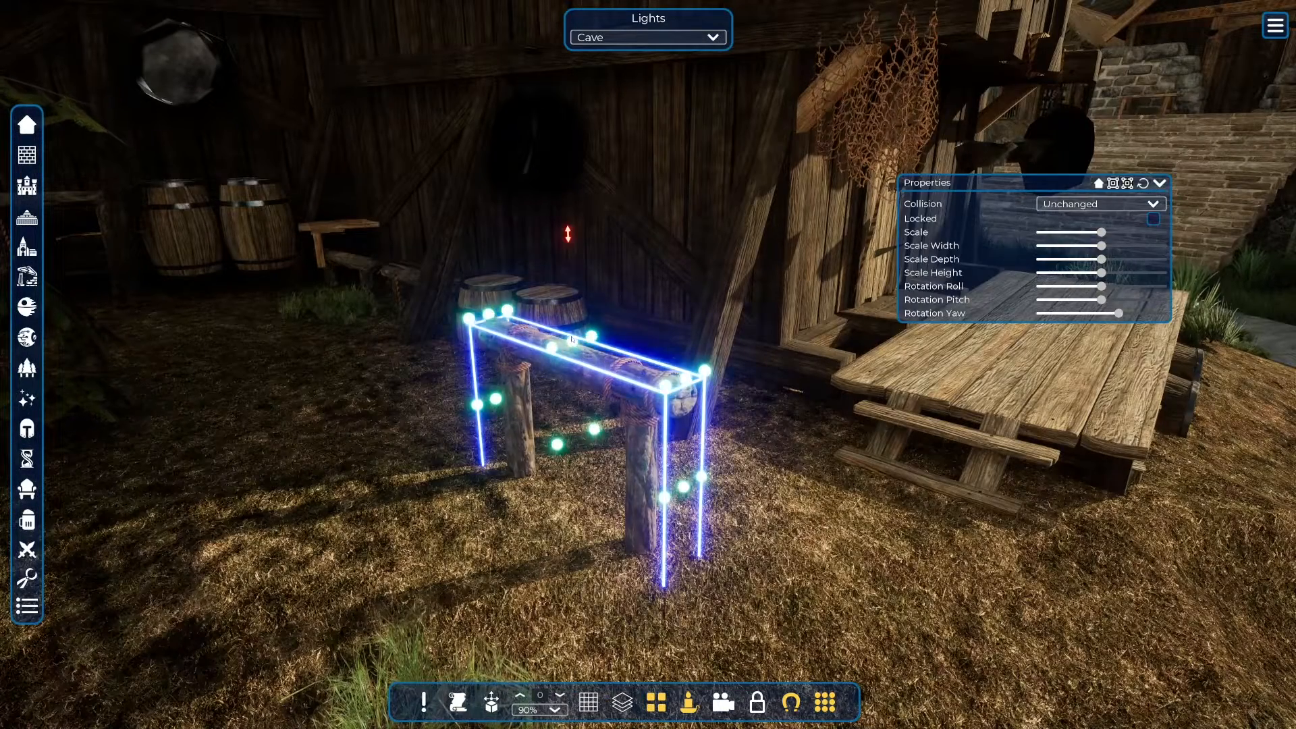
drag(572, 340, 564, 135)
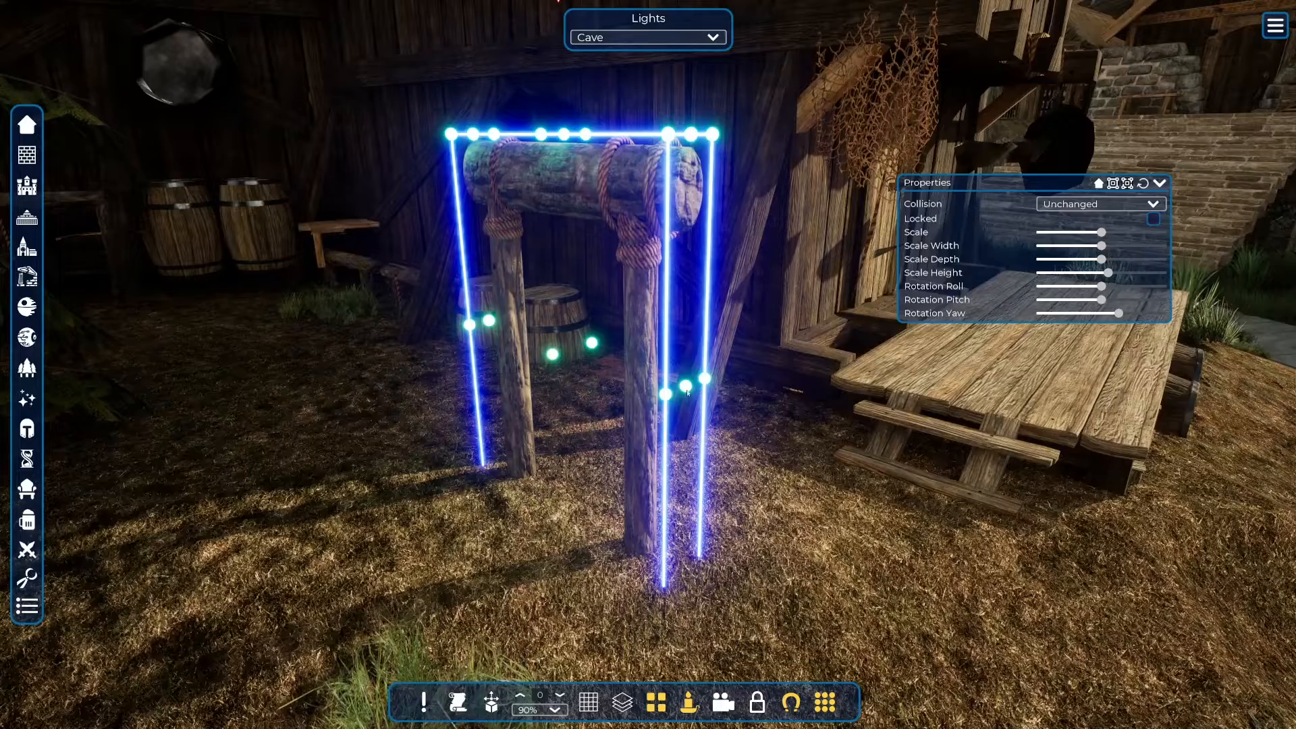
drag(687, 390, 846, 442)
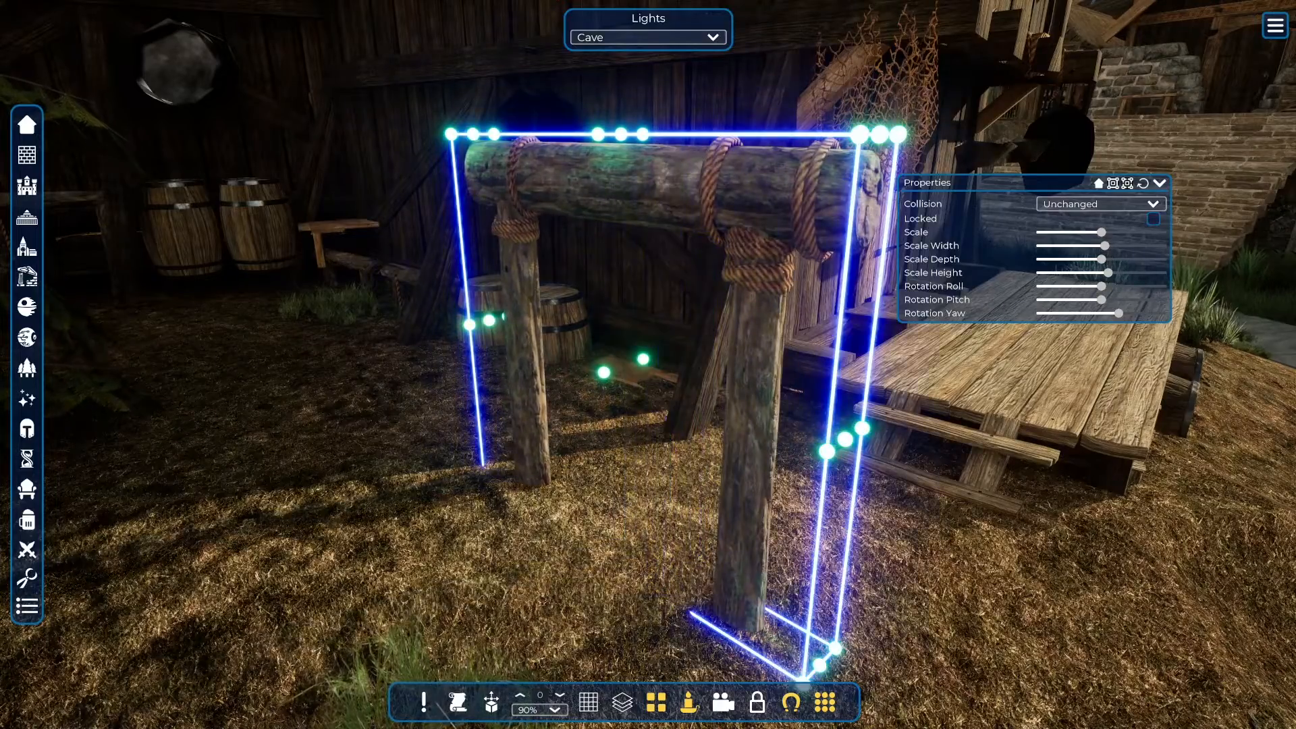
Adjust the rack's thickness and lower its crossbeam with the Smart Scale handles, and deselect it
right_drag(715, 286, 658, 334)
scroll(715, 286, down, 8)
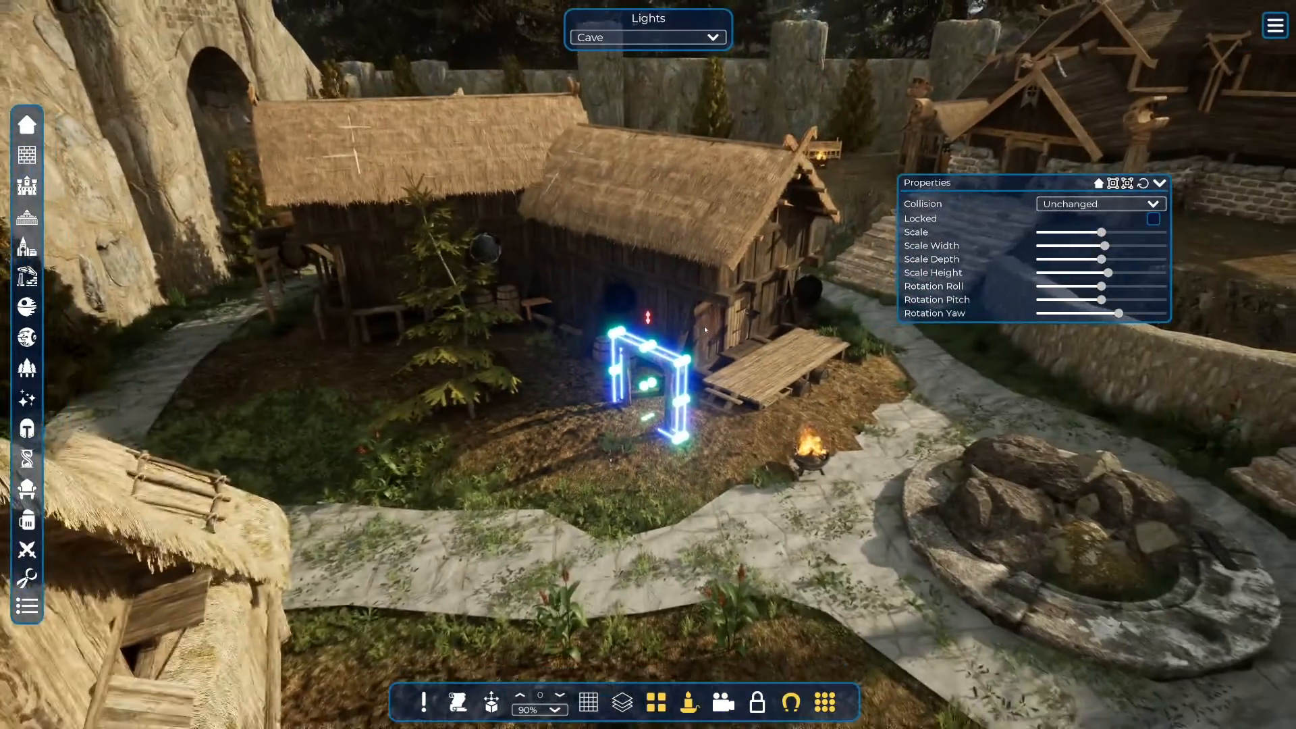
scroll(705, 330, up, 7)
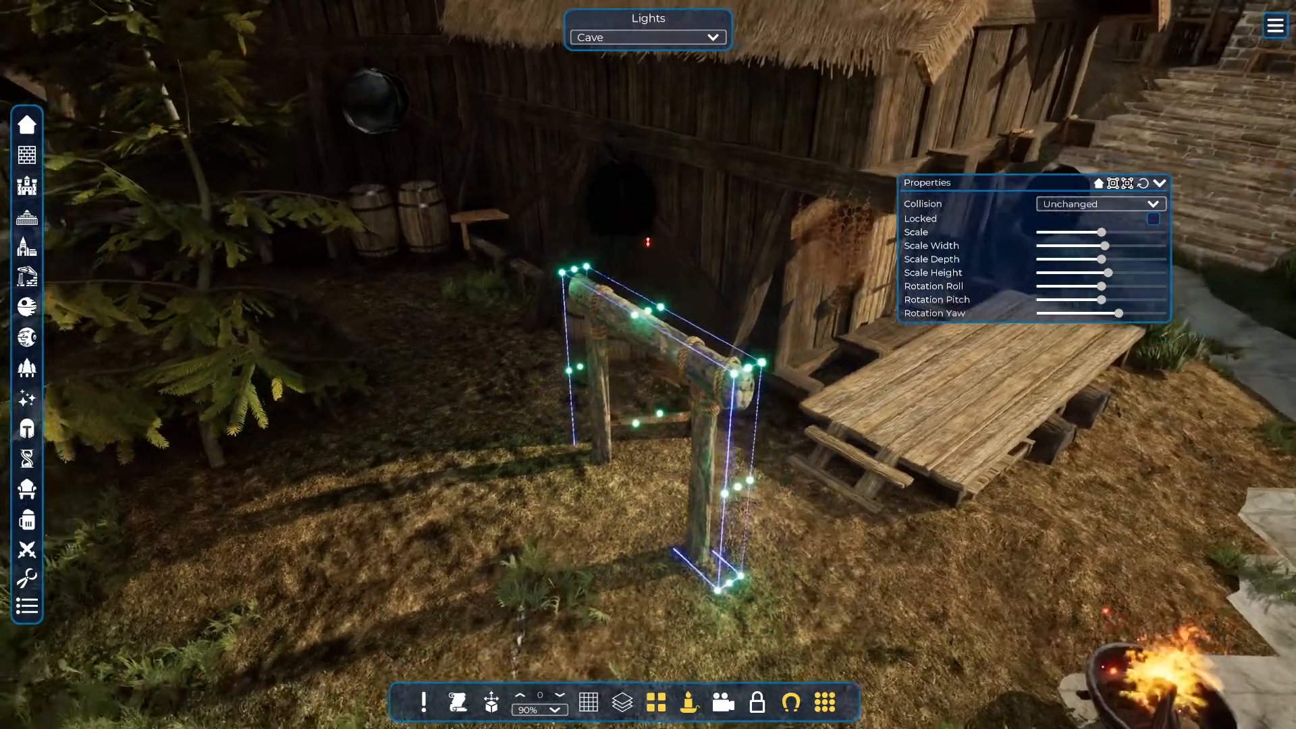
right_drag(704, 329, 631, 333)
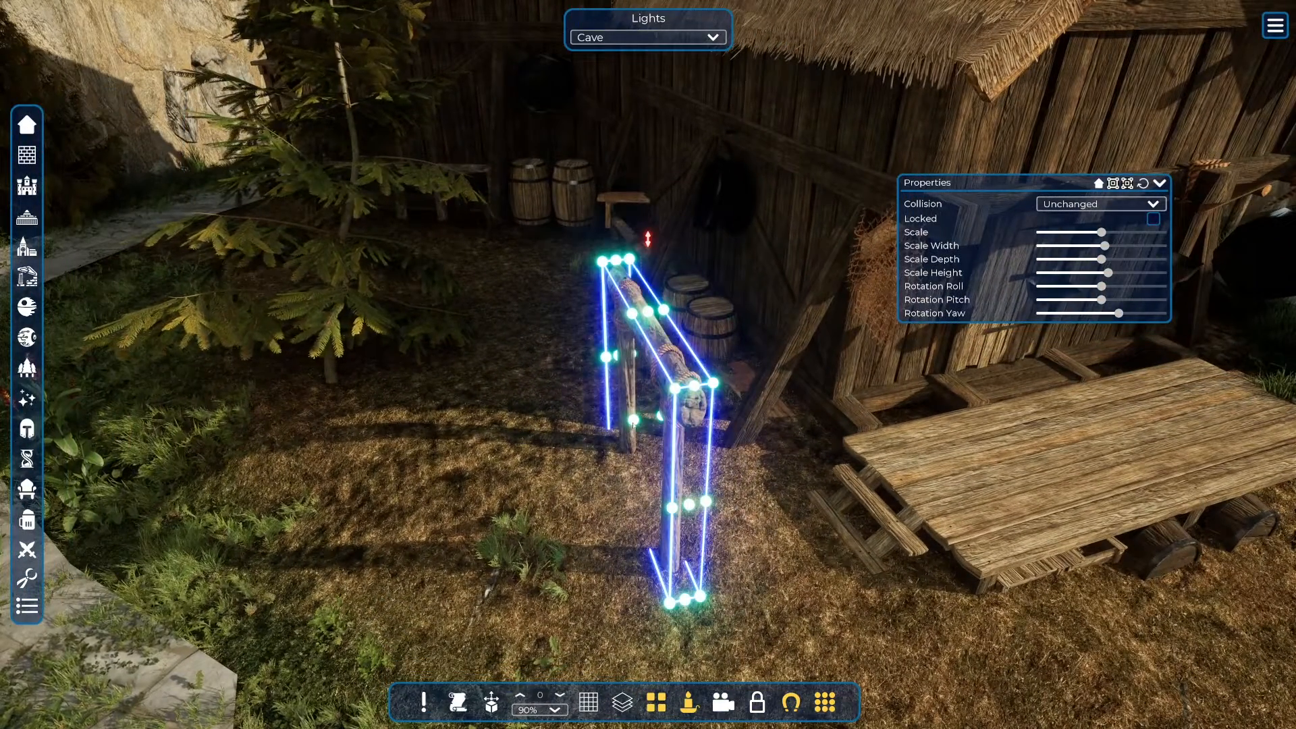
drag(633, 424, 649, 421)
right_drag(648, 421, 1012, 426)
drag(648, 314, 648, 343)
click(640, 478)
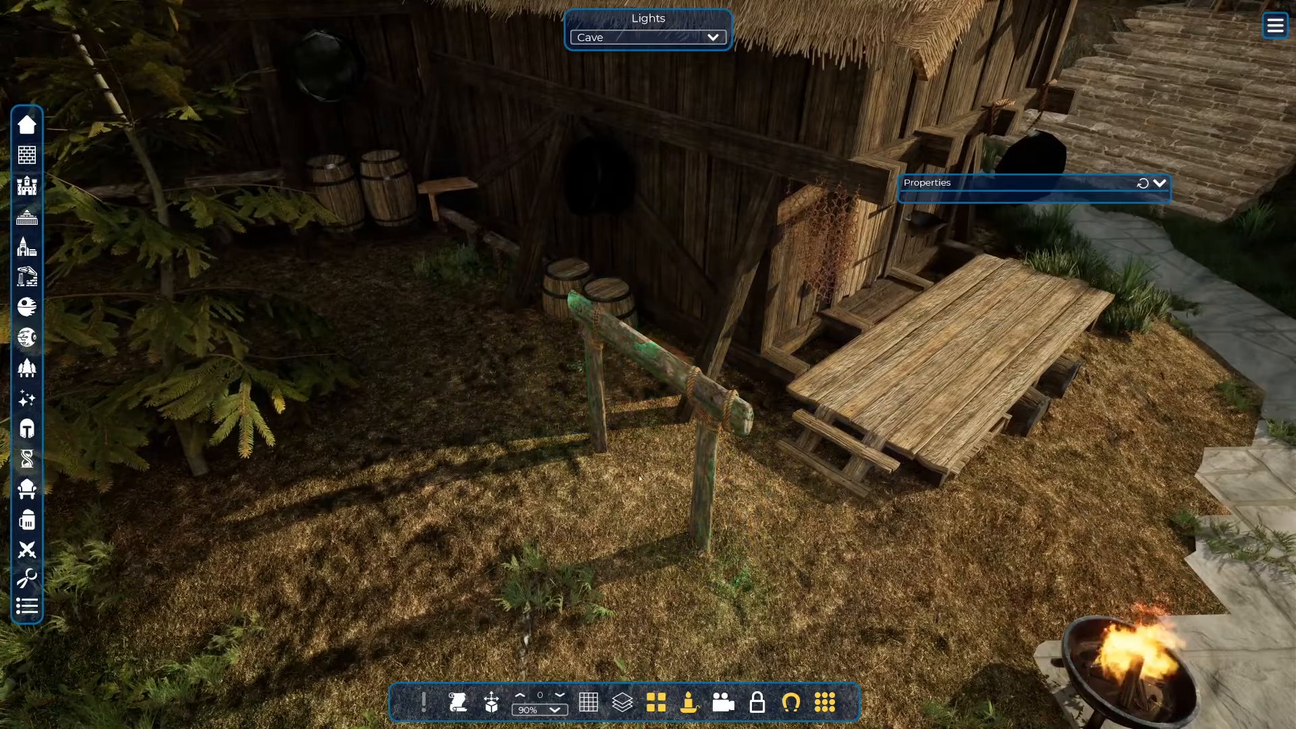
Place a fish from the food objects against the wooden rack's far post beneath the crossbeam and select it
mouse_move(640, 478)
right_down()
mouse_move(694, 503)
mouse_move(693, 525)
mouse_move(656, 486)
right_up()
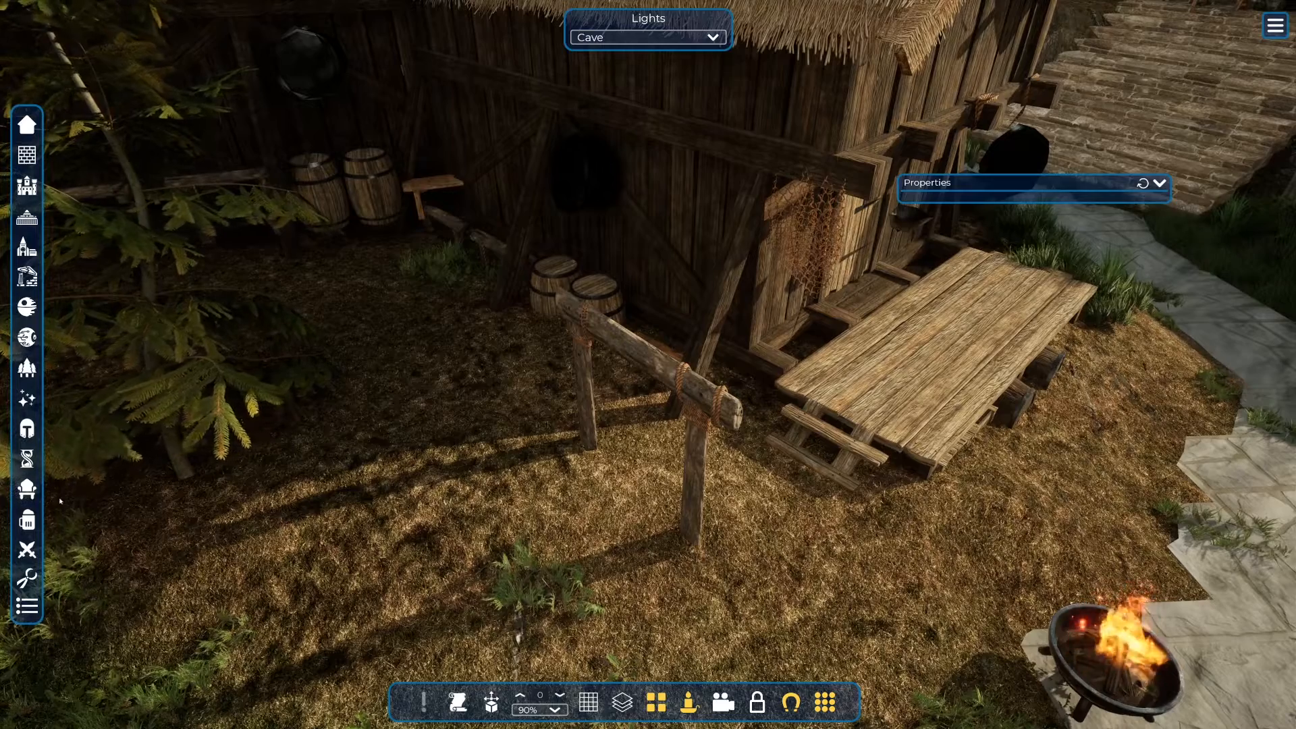
click(27, 520)
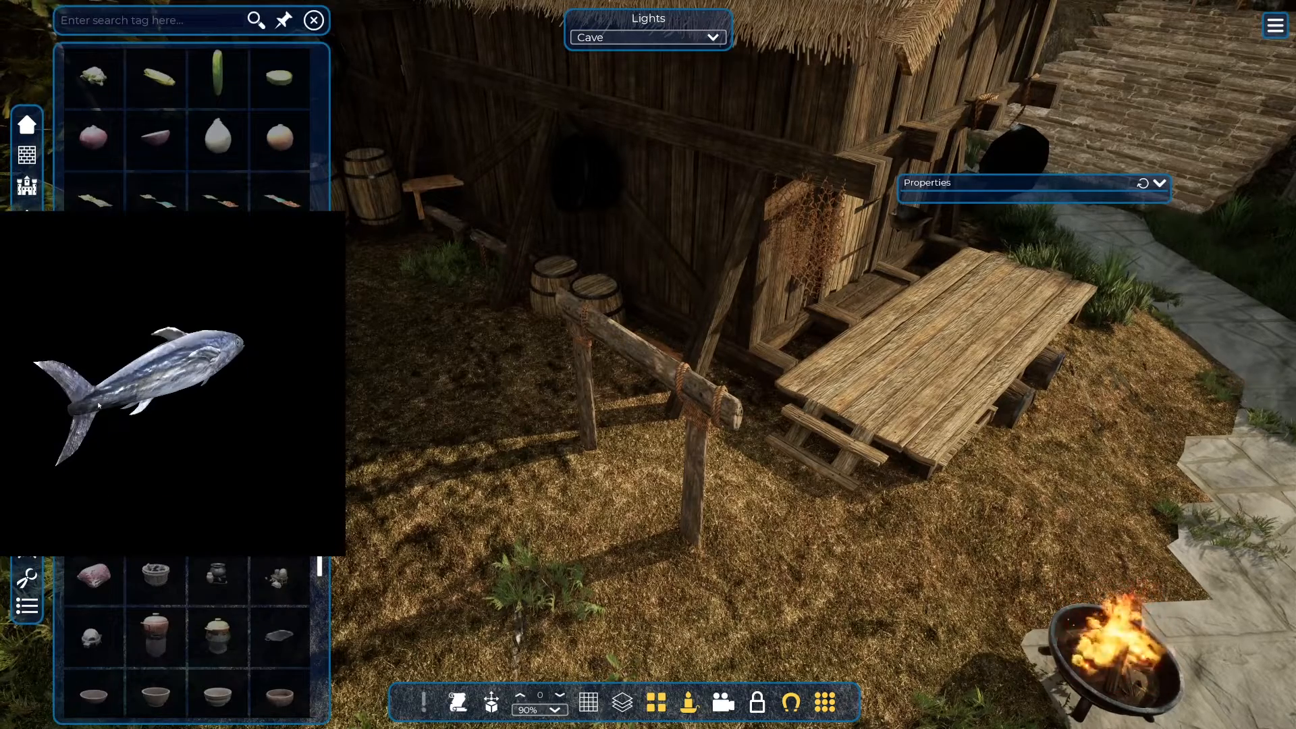
click(99, 406)
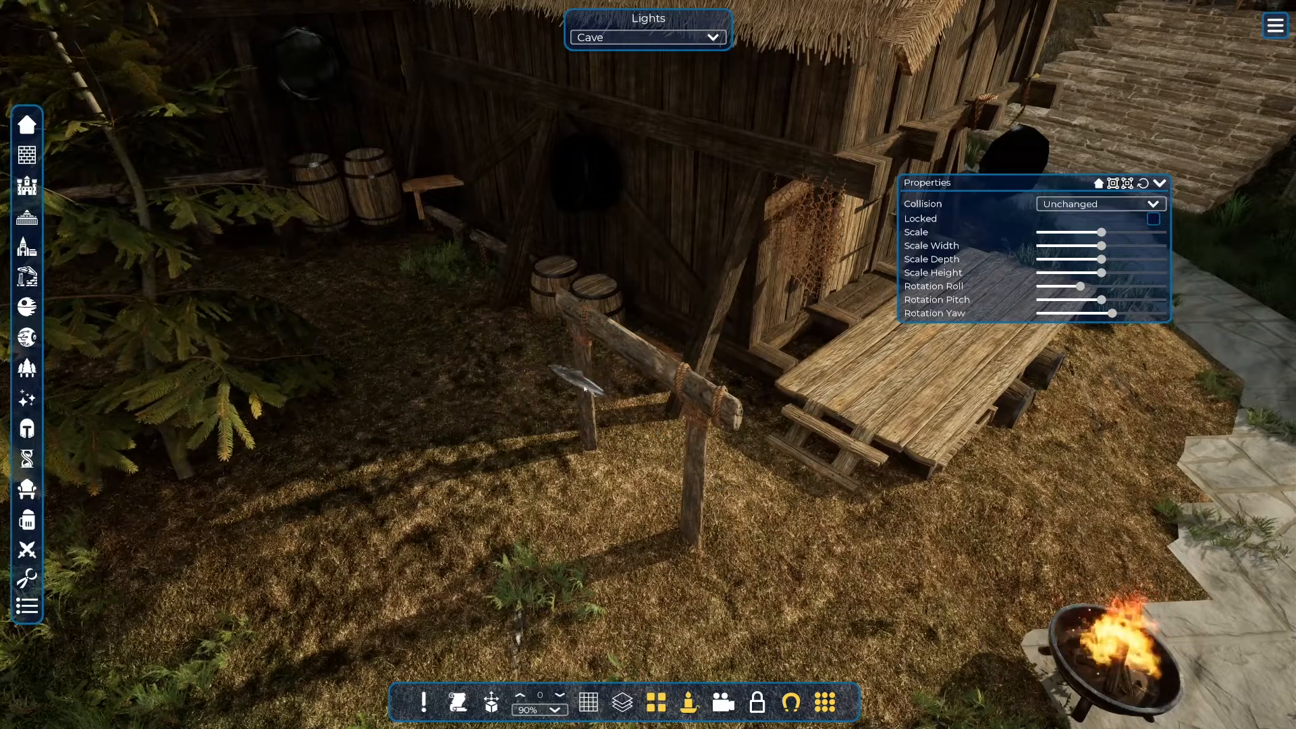
click(594, 398)
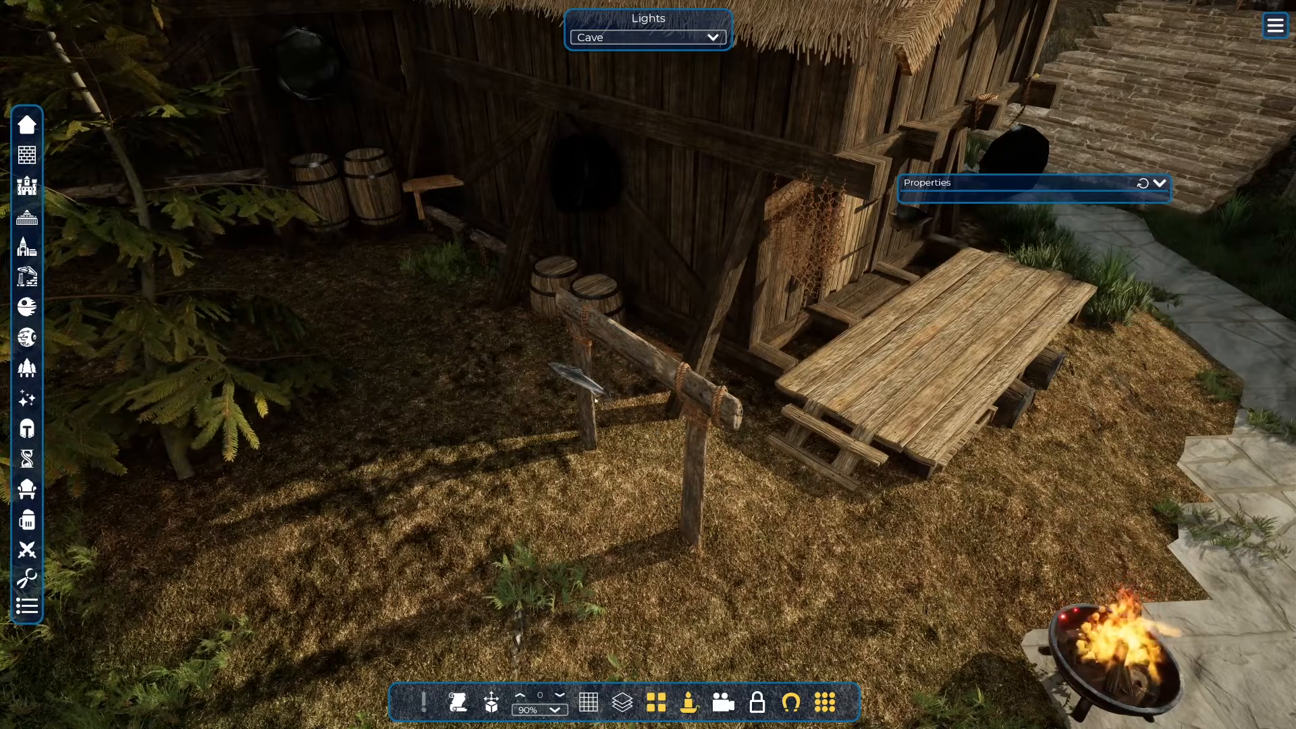
click(591, 397)
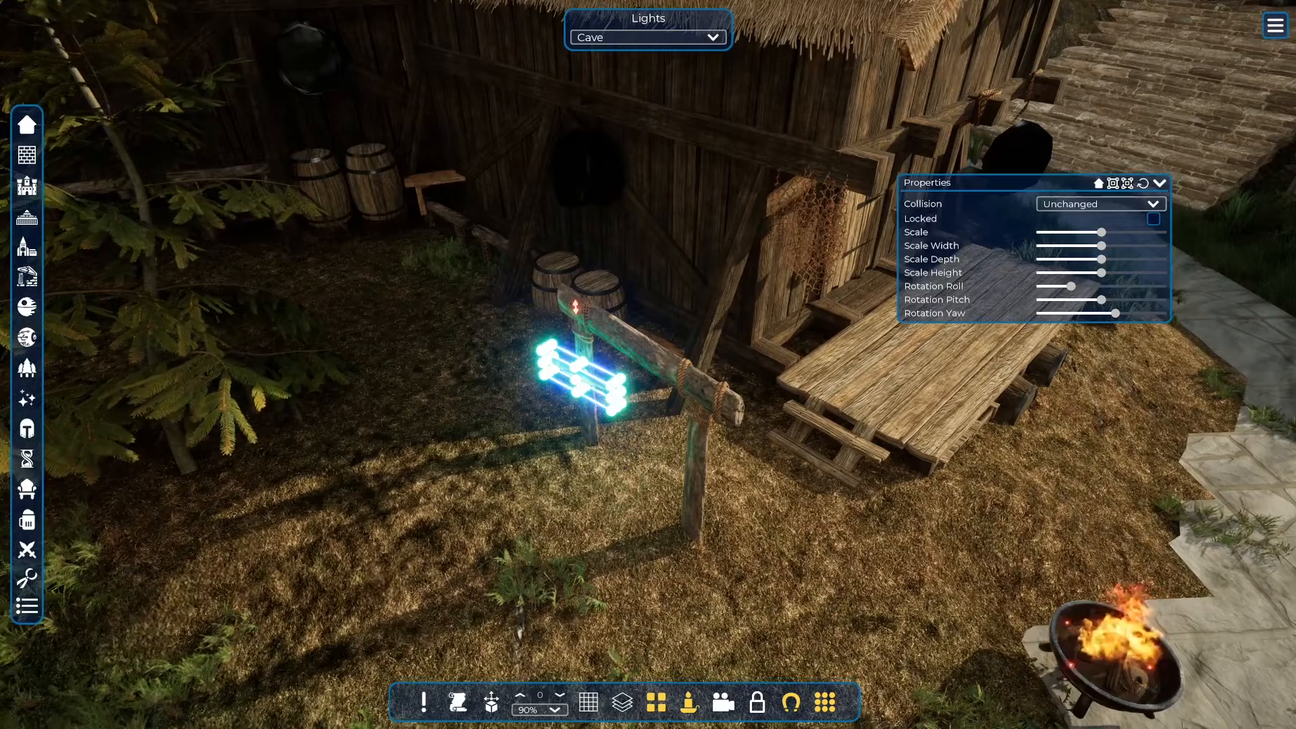
middle_drag(584, 458, 604, 387)
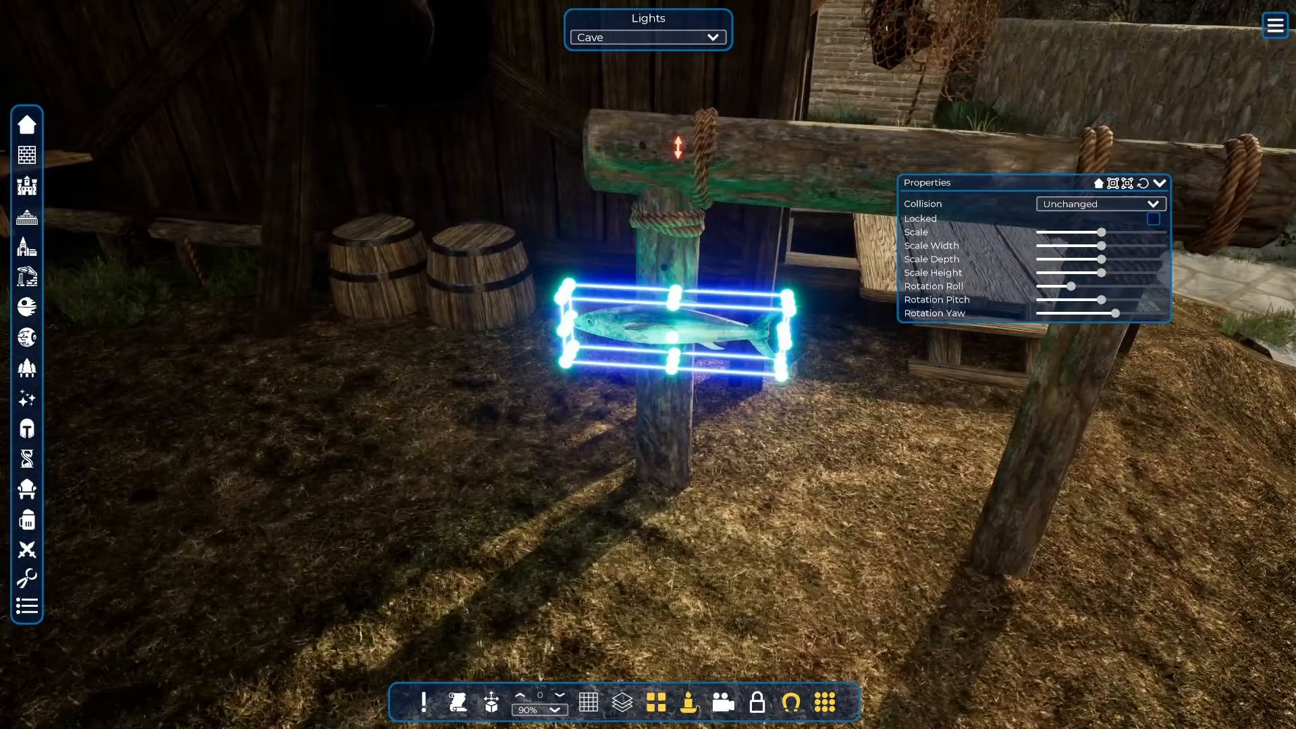
scroll(648, 365, up, 1)
scroll(648, 364, down, 2)
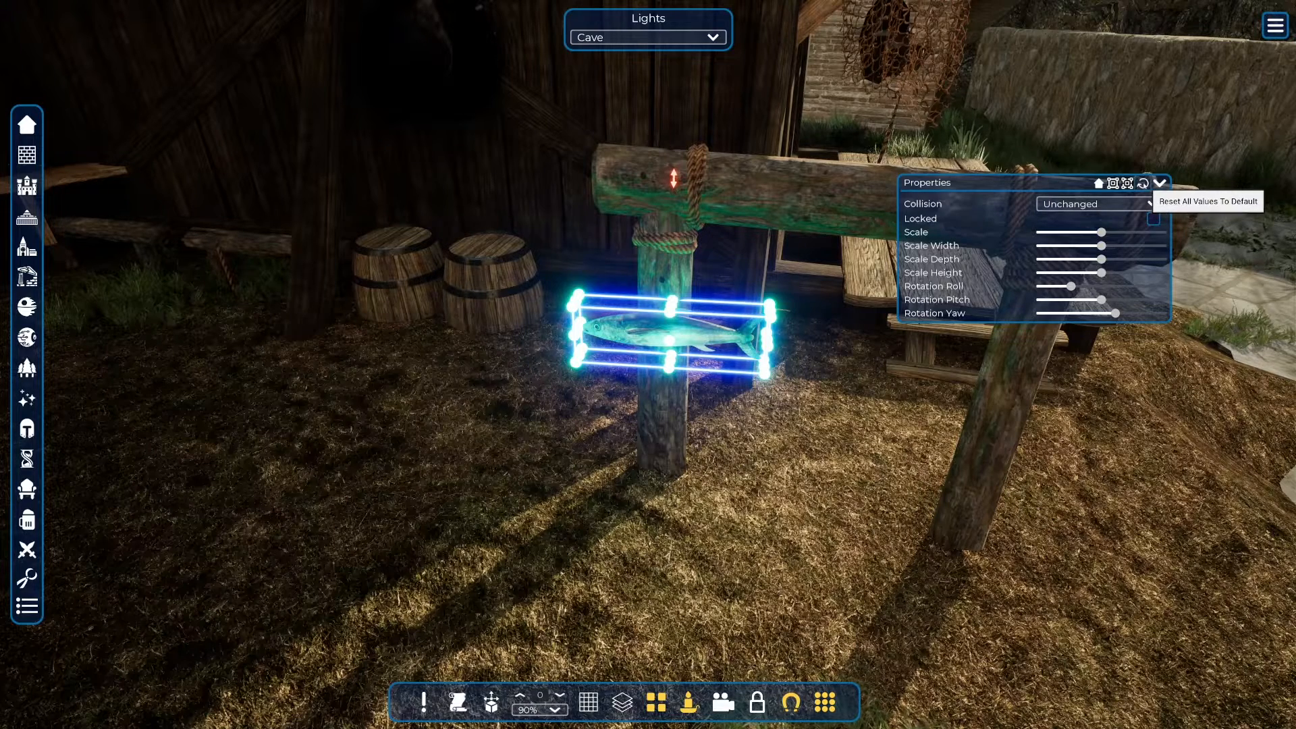
Reset all of the fish's properties to default and set its Rotation Pitch to -90
click(1144, 183)
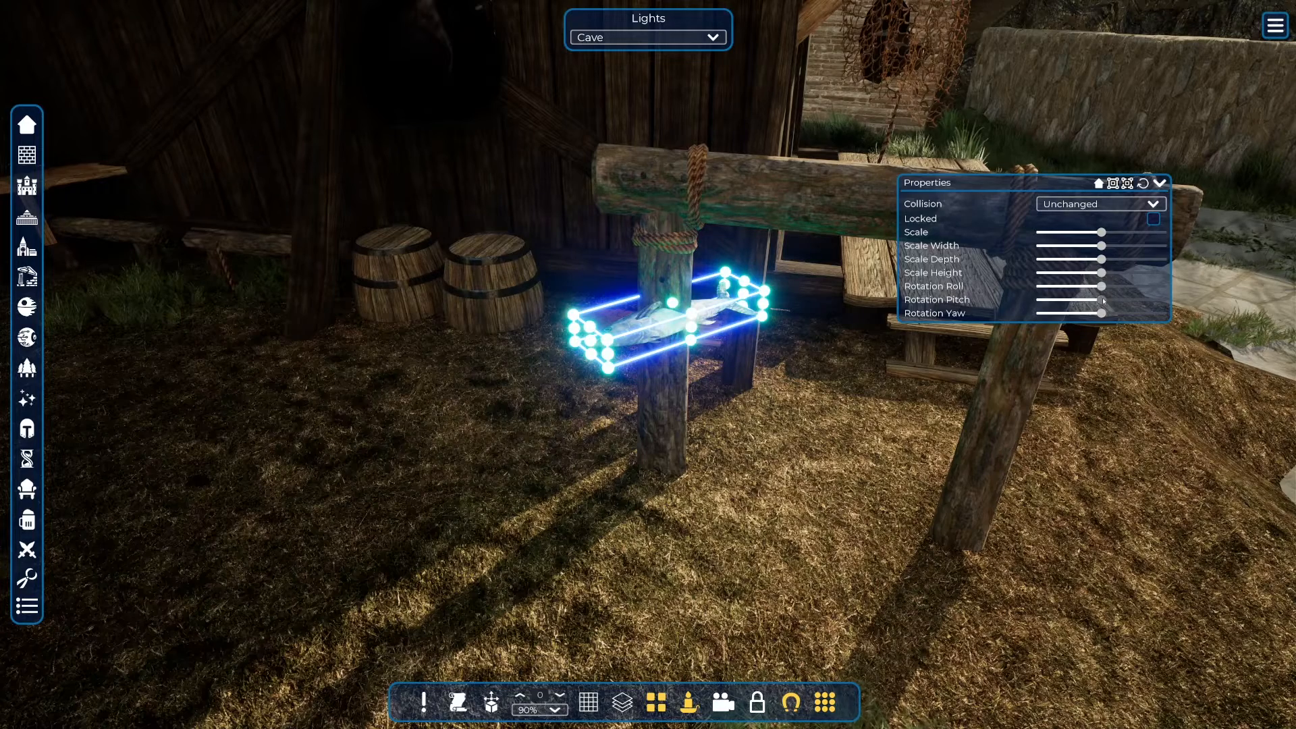
drag(1104, 301, 1072, 295)
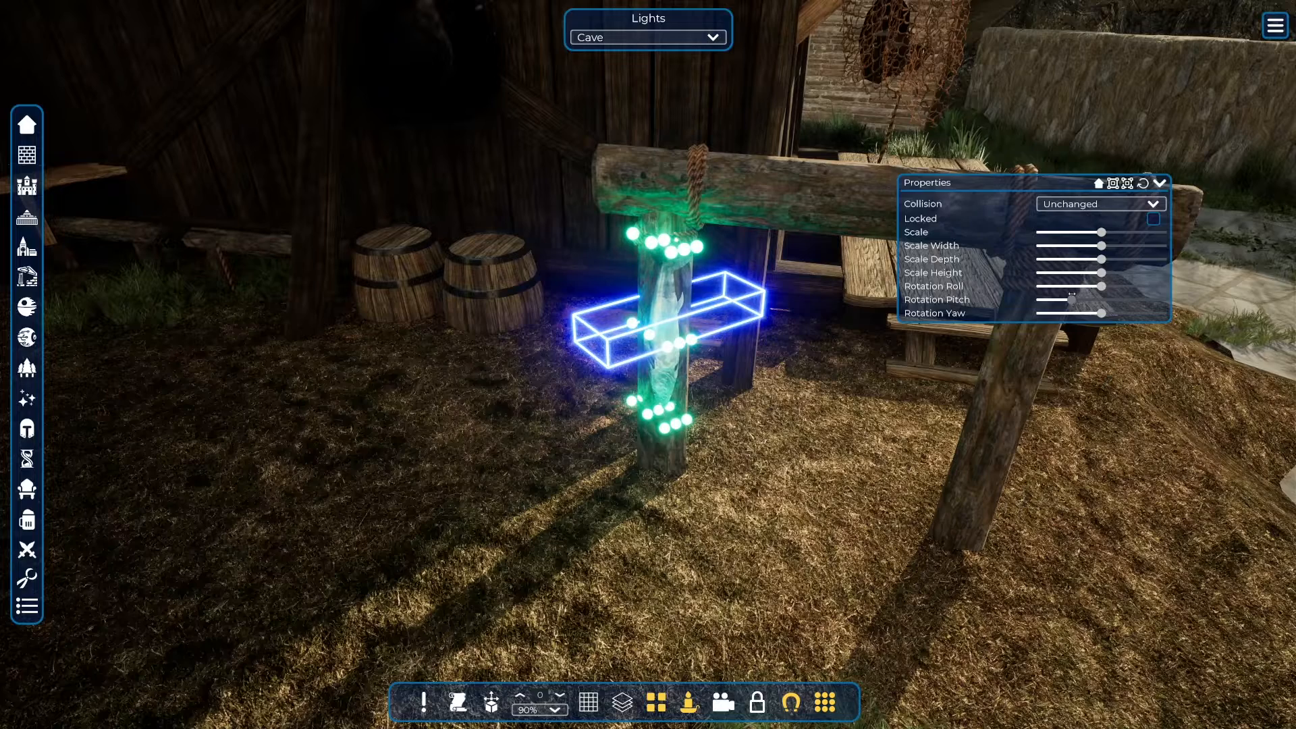
click(966, 301)
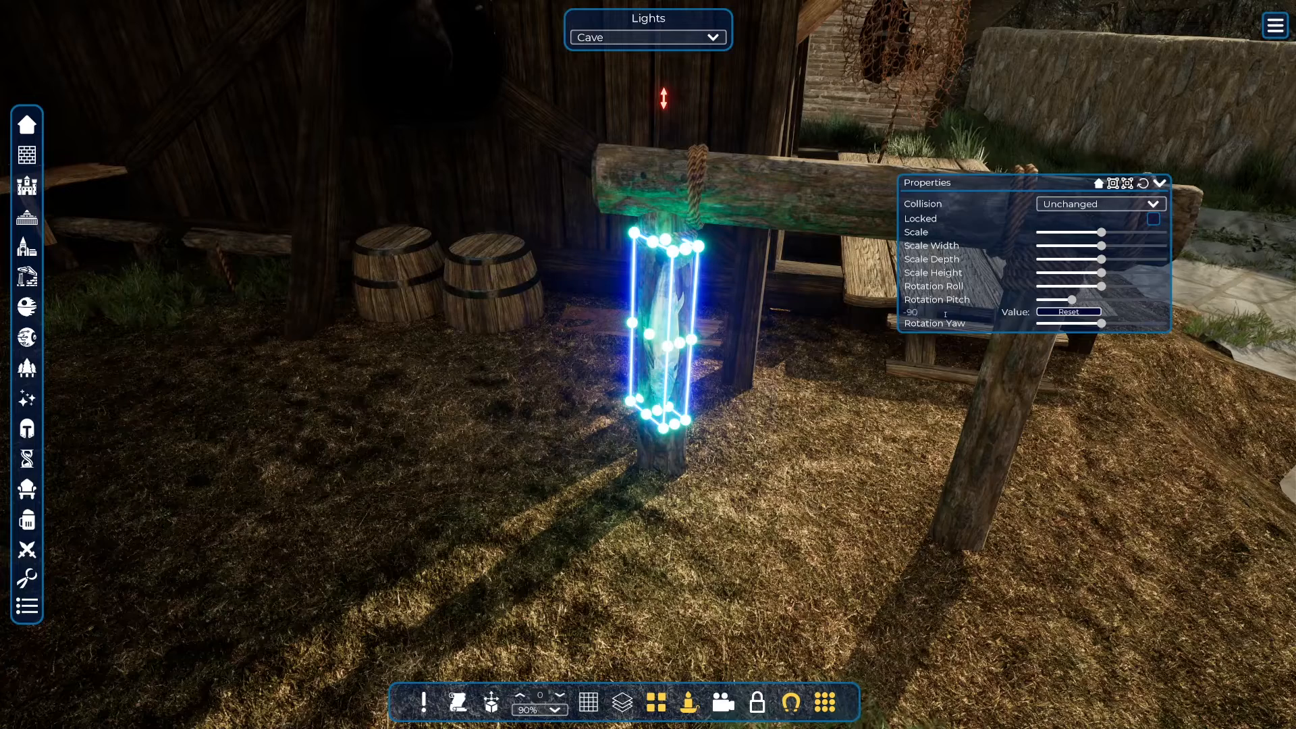
text(-90)
key(Return)
Undo the fish's snapped move, turn snapping off, and place the upright fish between the rack's two posts
drag(667, 337, 726, 348)
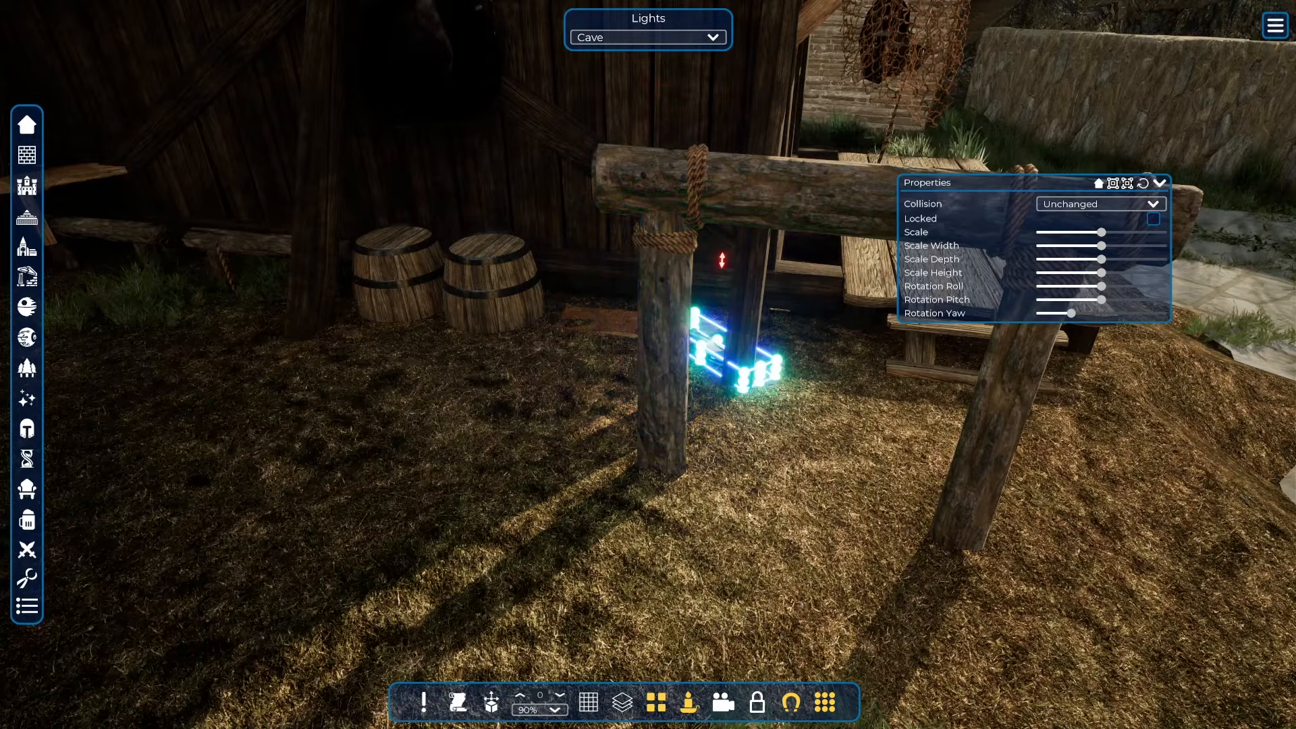
key(ctrl+z)
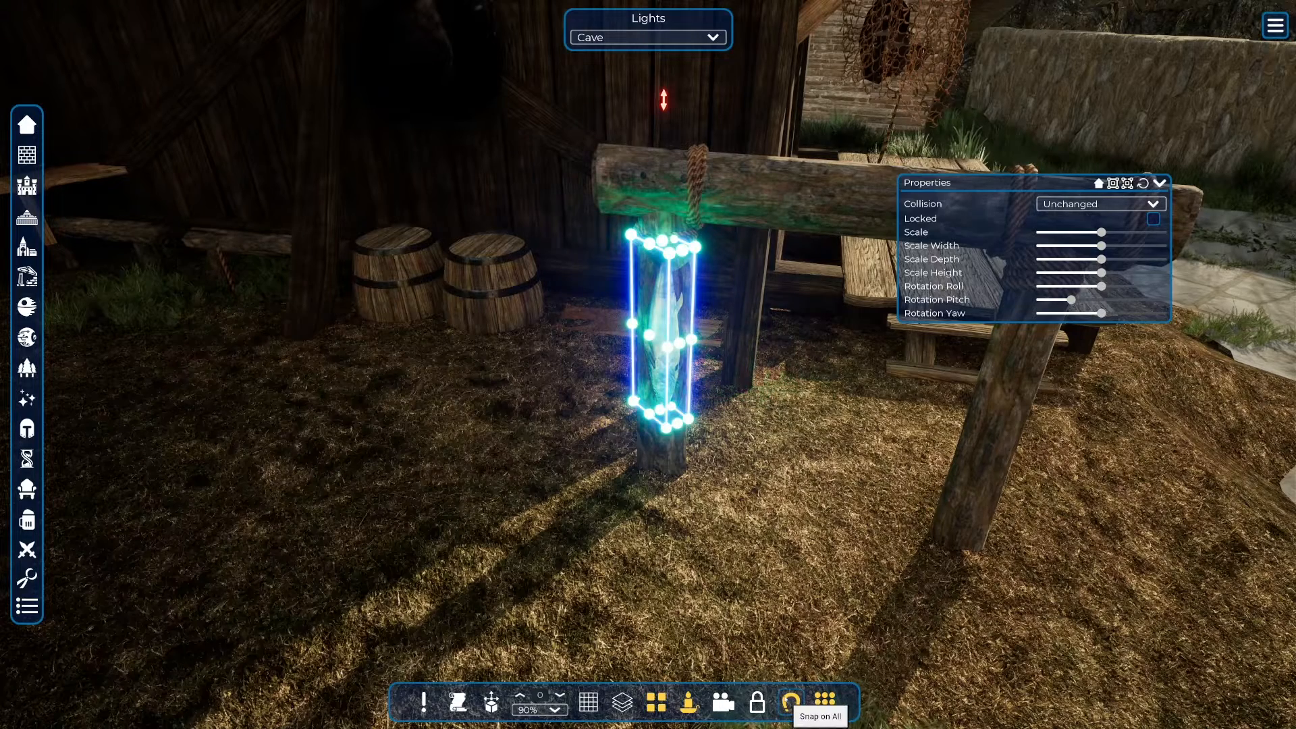
drag(667, 339, 810, 358)
right_drag(810, 358, 827, 327)
right_drag(797, 131, 500, 78)
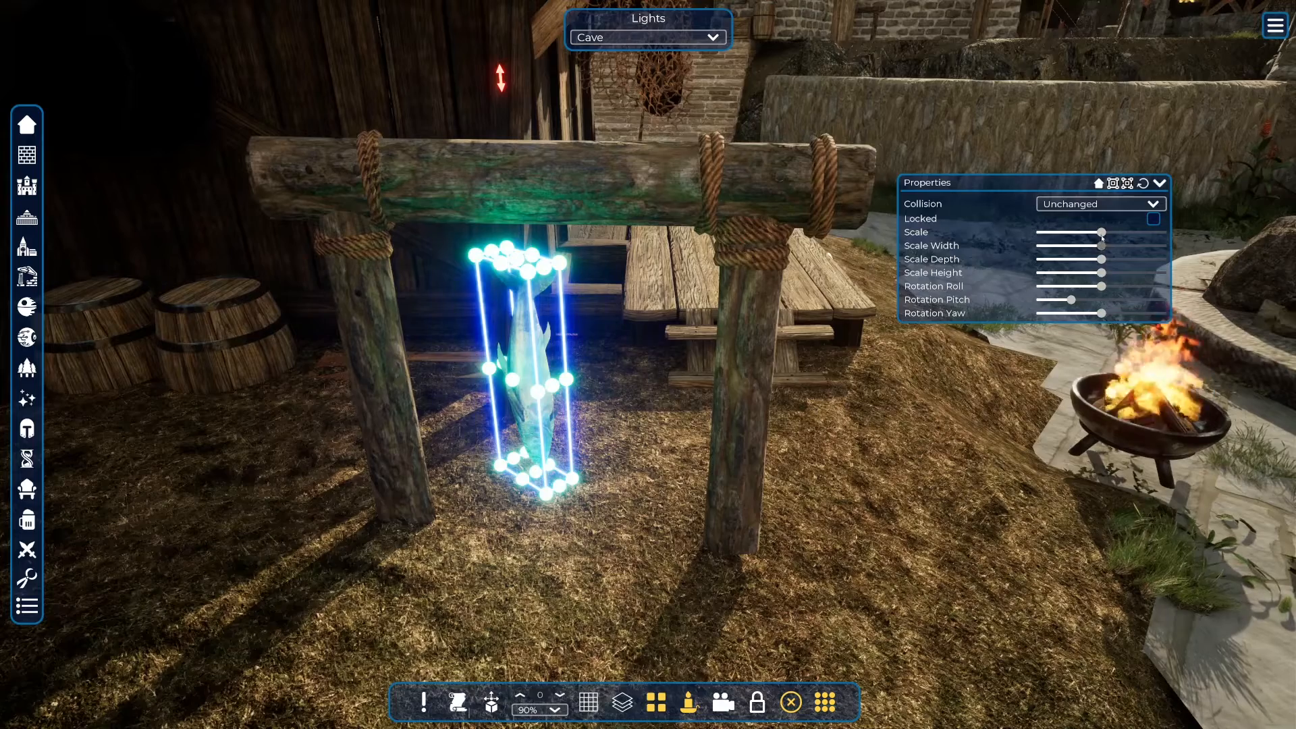
Shrink the fish with its overall Scale property and raise it up to the rack's crossbeam
drag(1101, 232, 1064, 232)
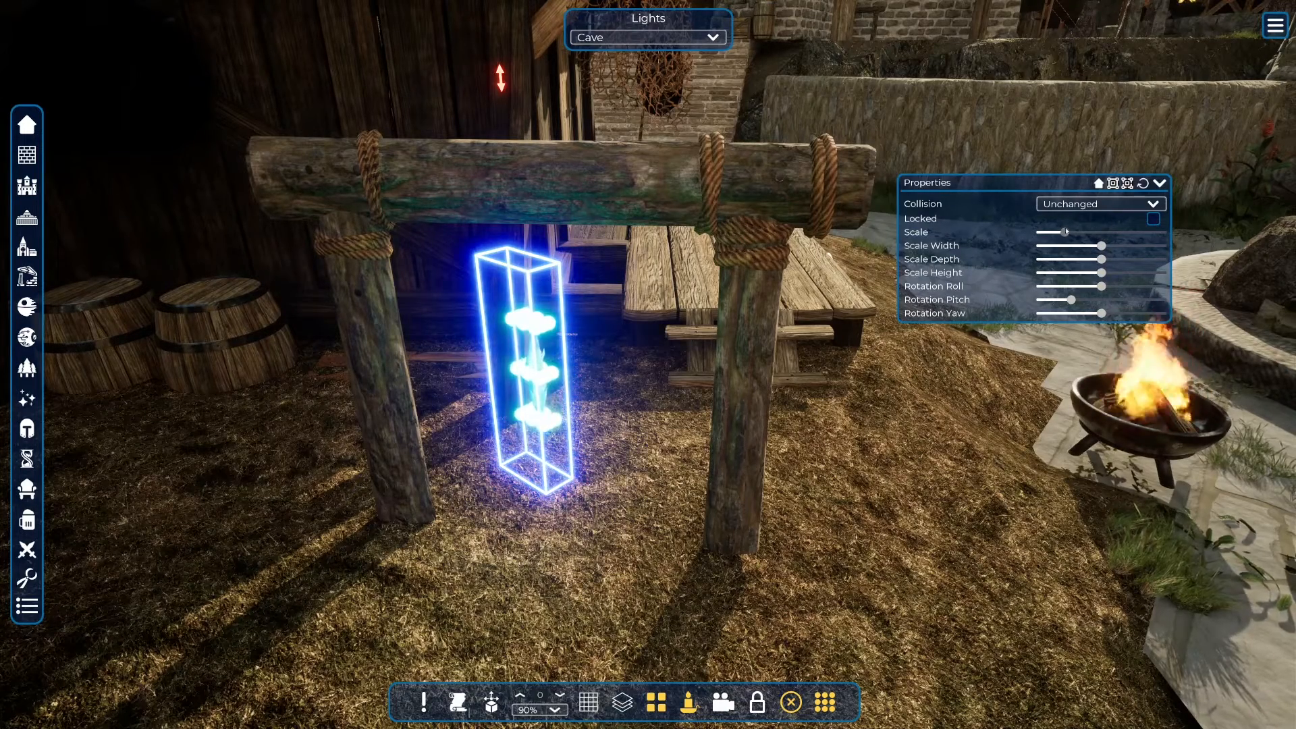
right_drag(556, 411, 569, 353)
key(w)
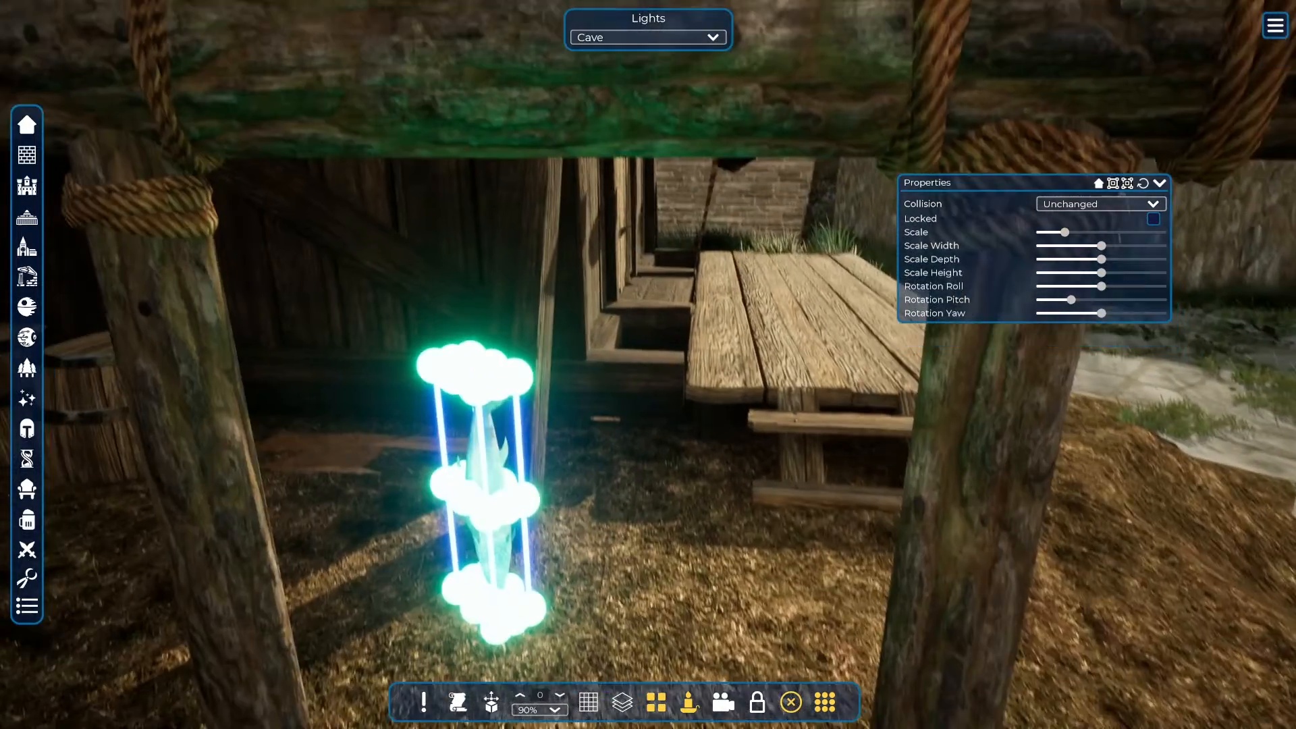
key(s)
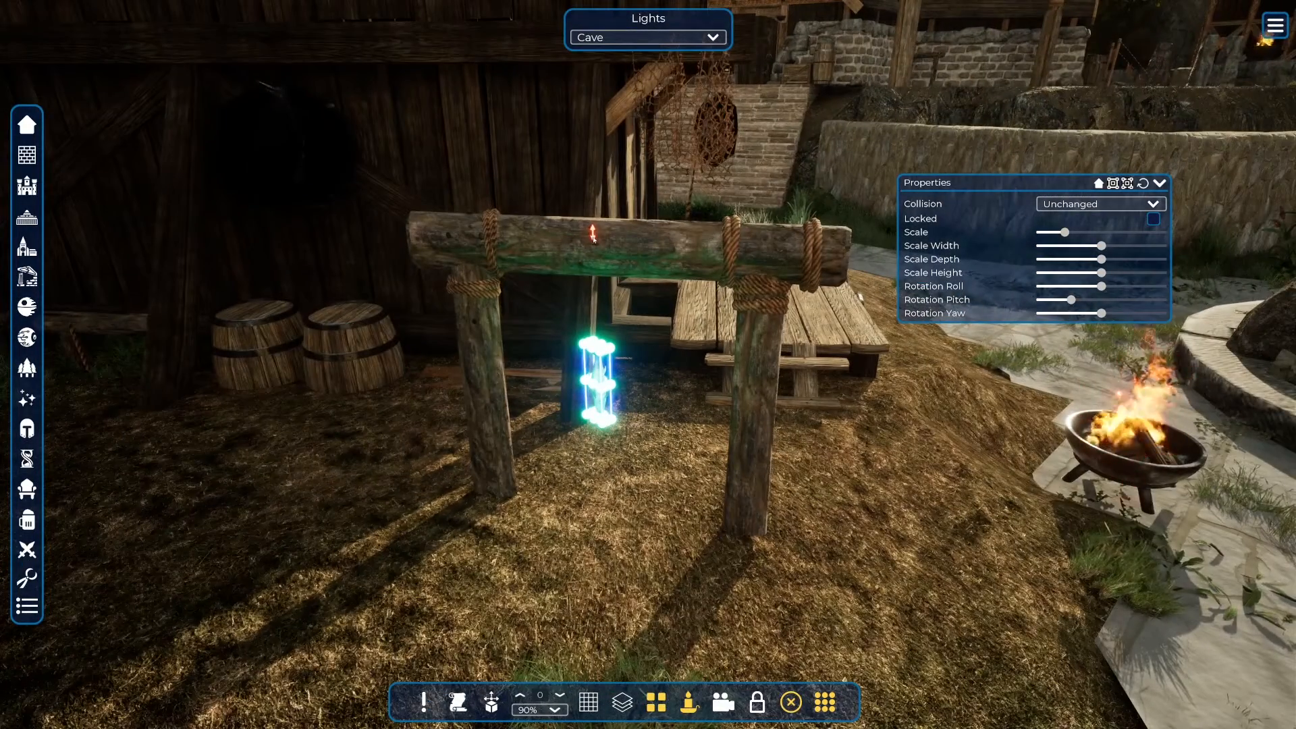
drag(590, 156, 591, 152)
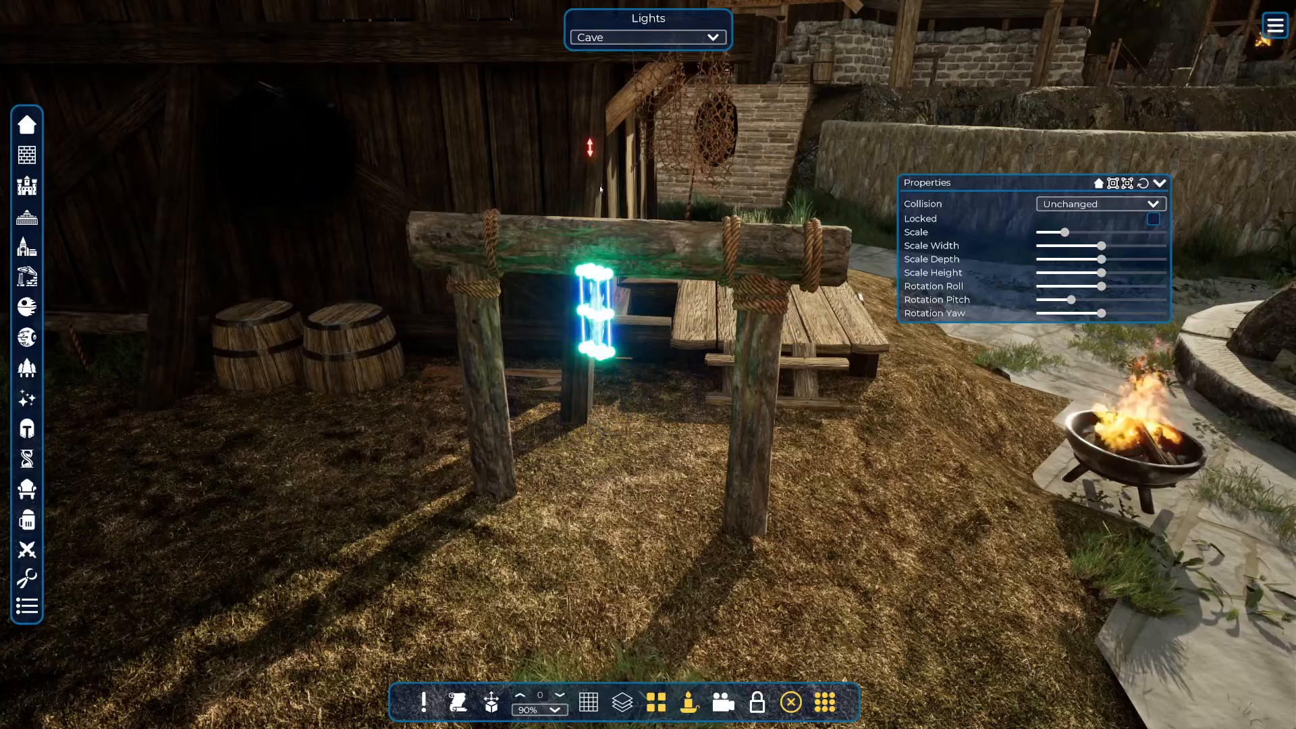
Shift the fish sideways so it hangs directly under the crossbeam, and deselect it
key(d)
right_drag(590, 151, 432, 179)
key(w)
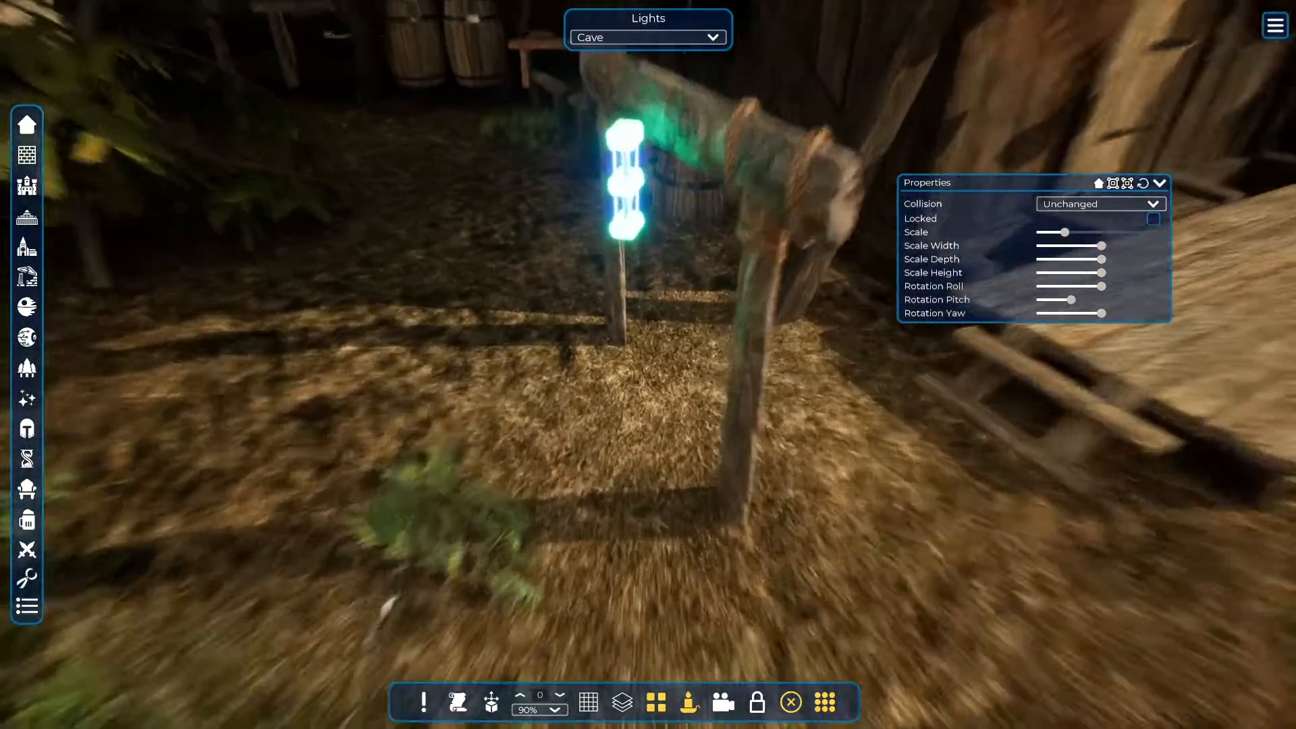
key(e)
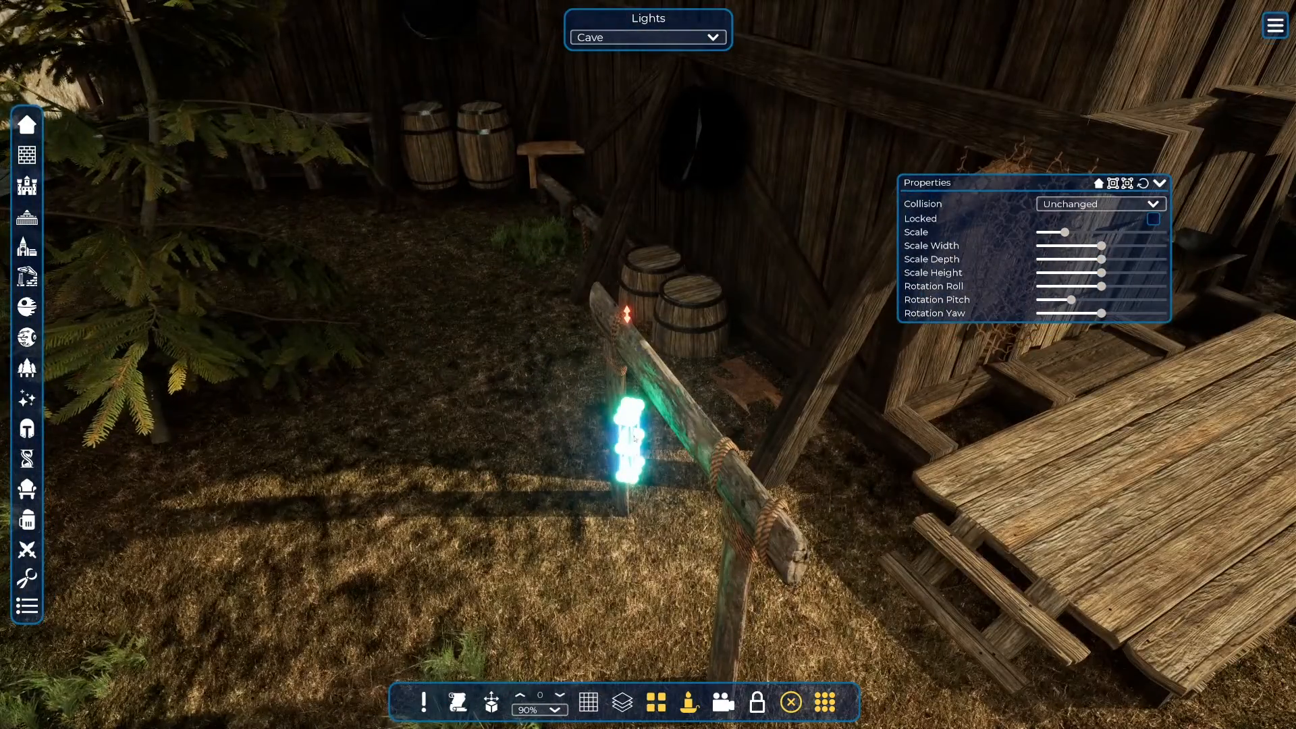
drag(635, 438, 669, 442)
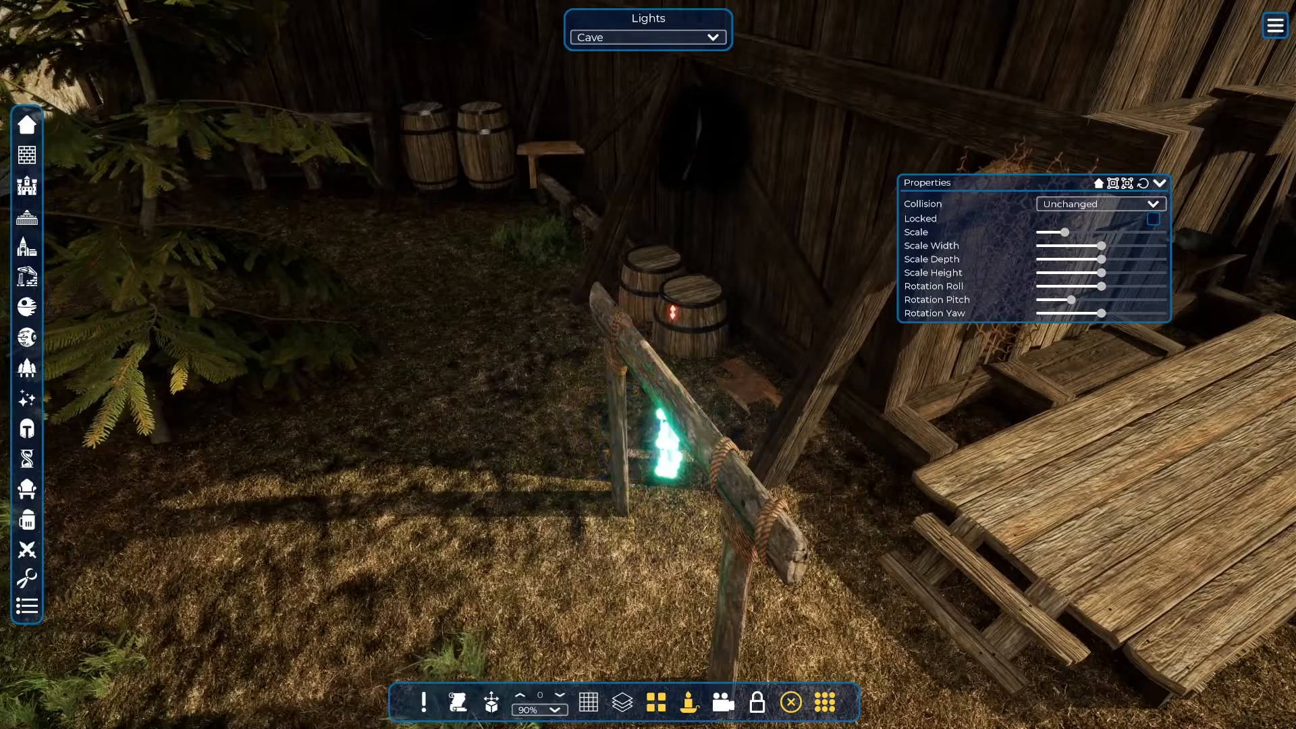
key(q)
right_drag(659, 461, 661, 455)
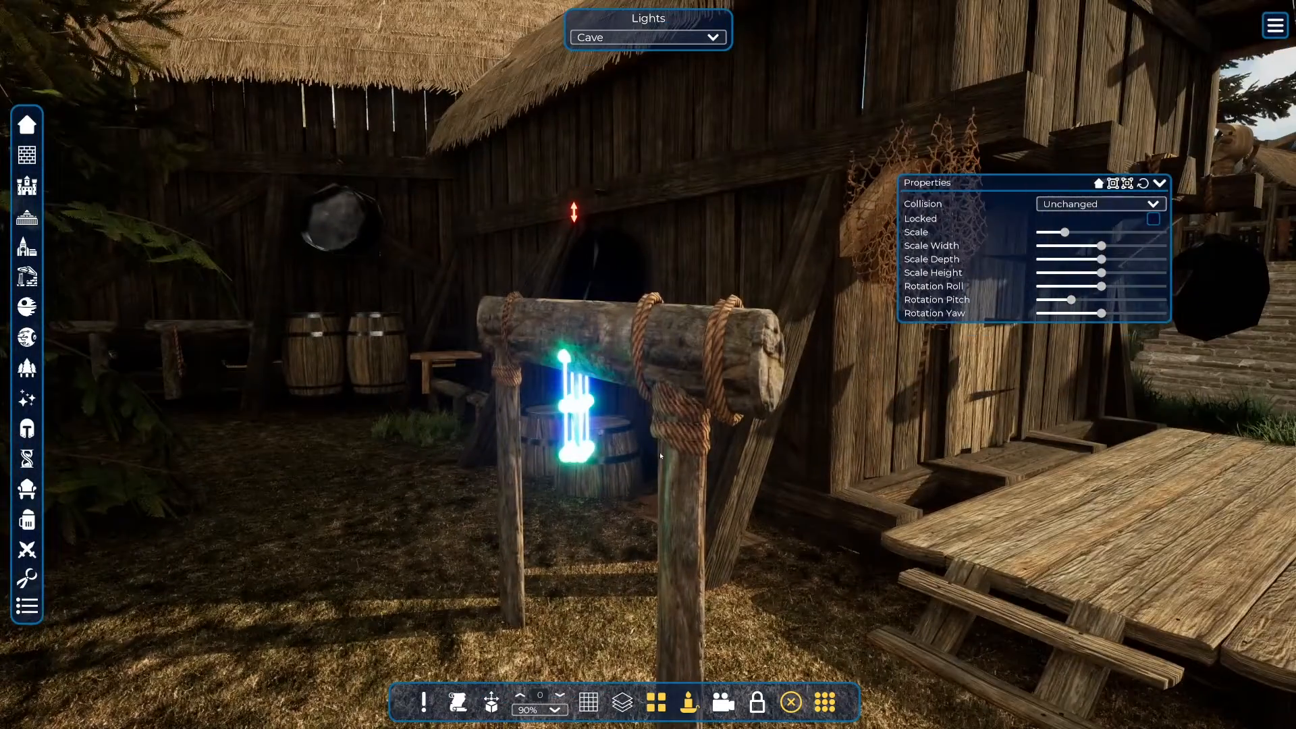
click(619, 518)
Reselect the fish and nudge its height in small increments so its tail just meets the crossbeam's underside
right_drag(618, 519, 655, 520)
key(s)
key(a)
key(w)
key(e)
key(w)
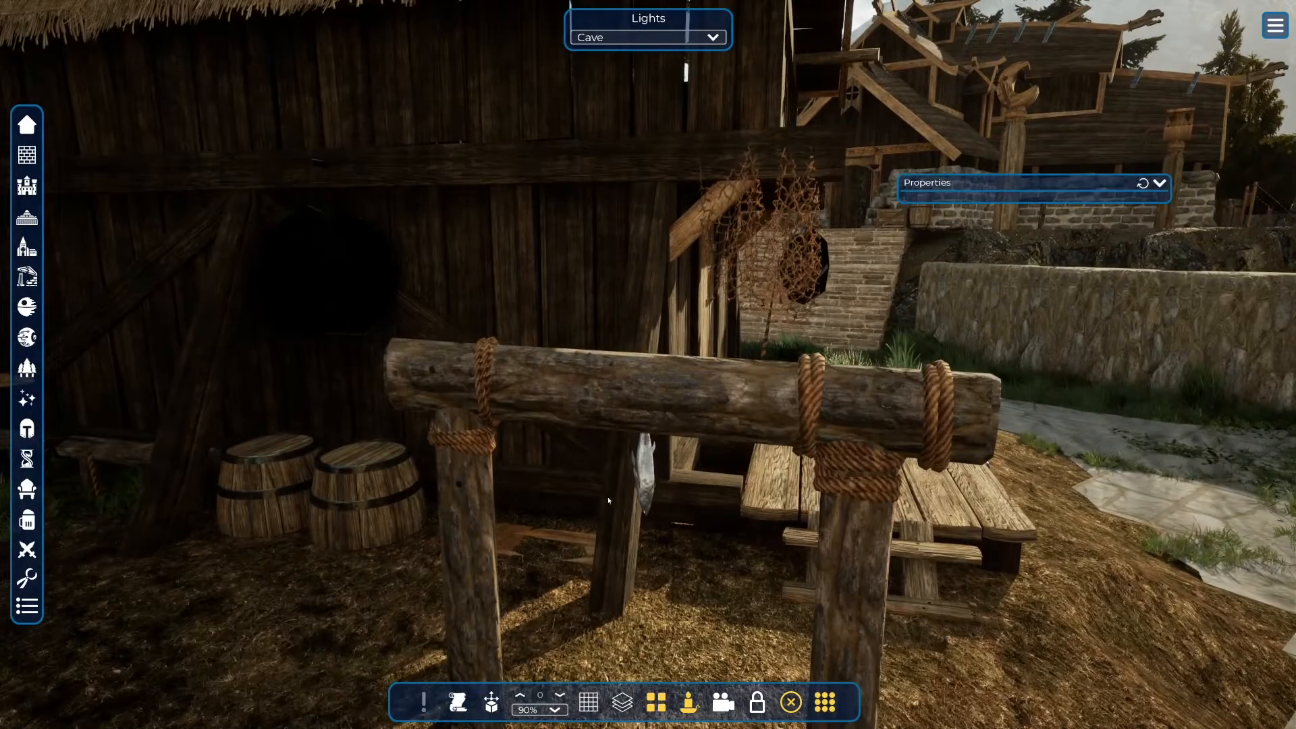
click(644, 484)
key(q)
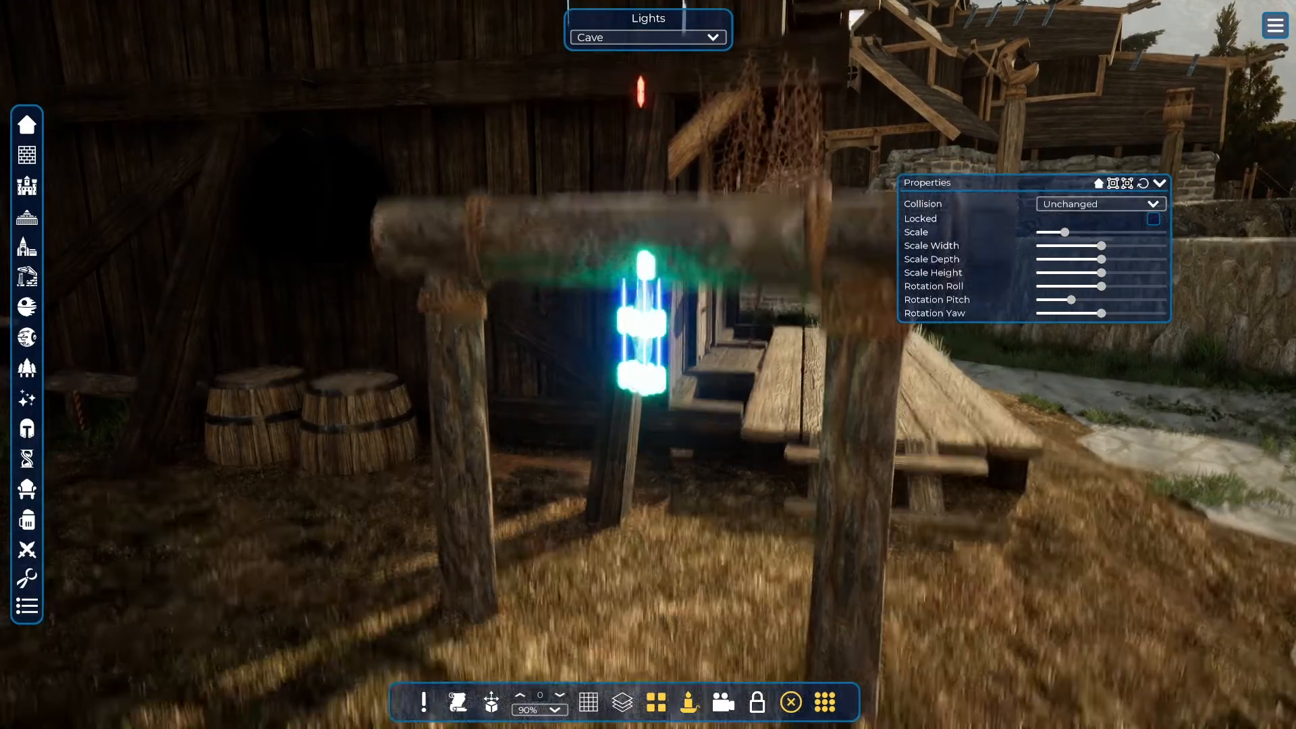
key(w)
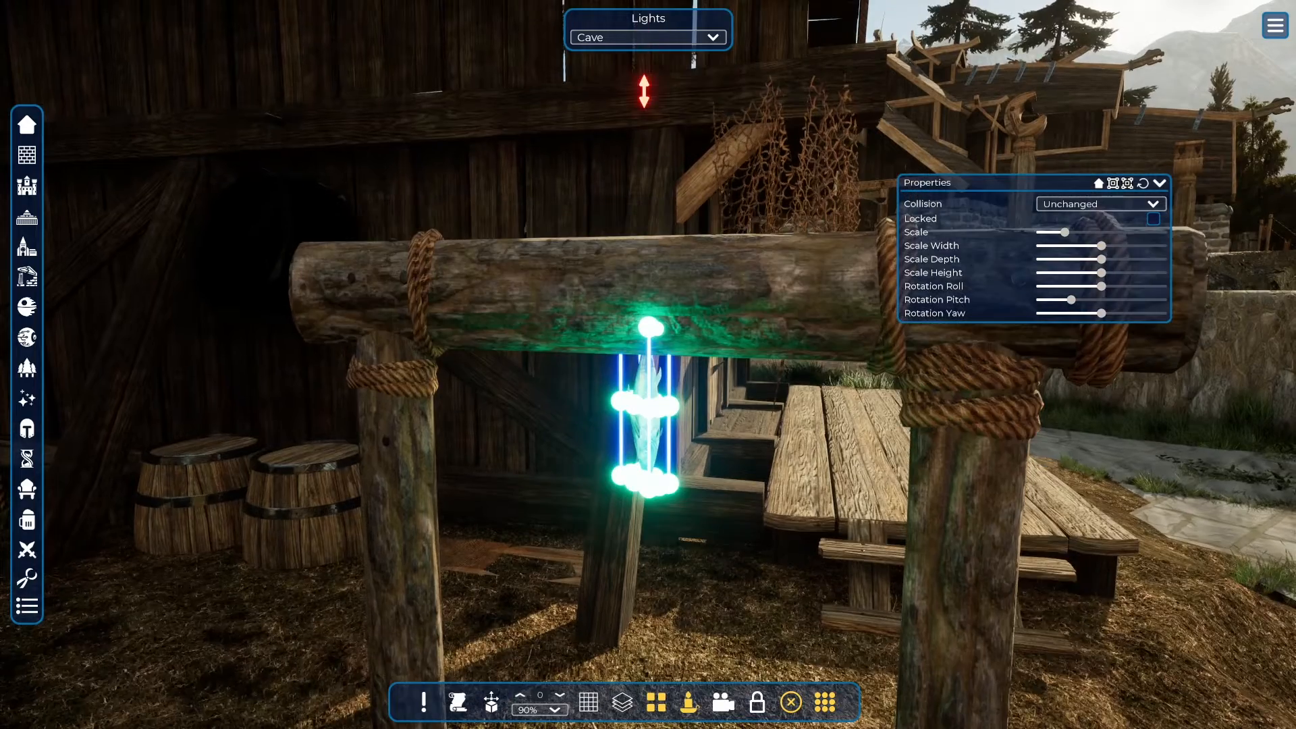
key(w)
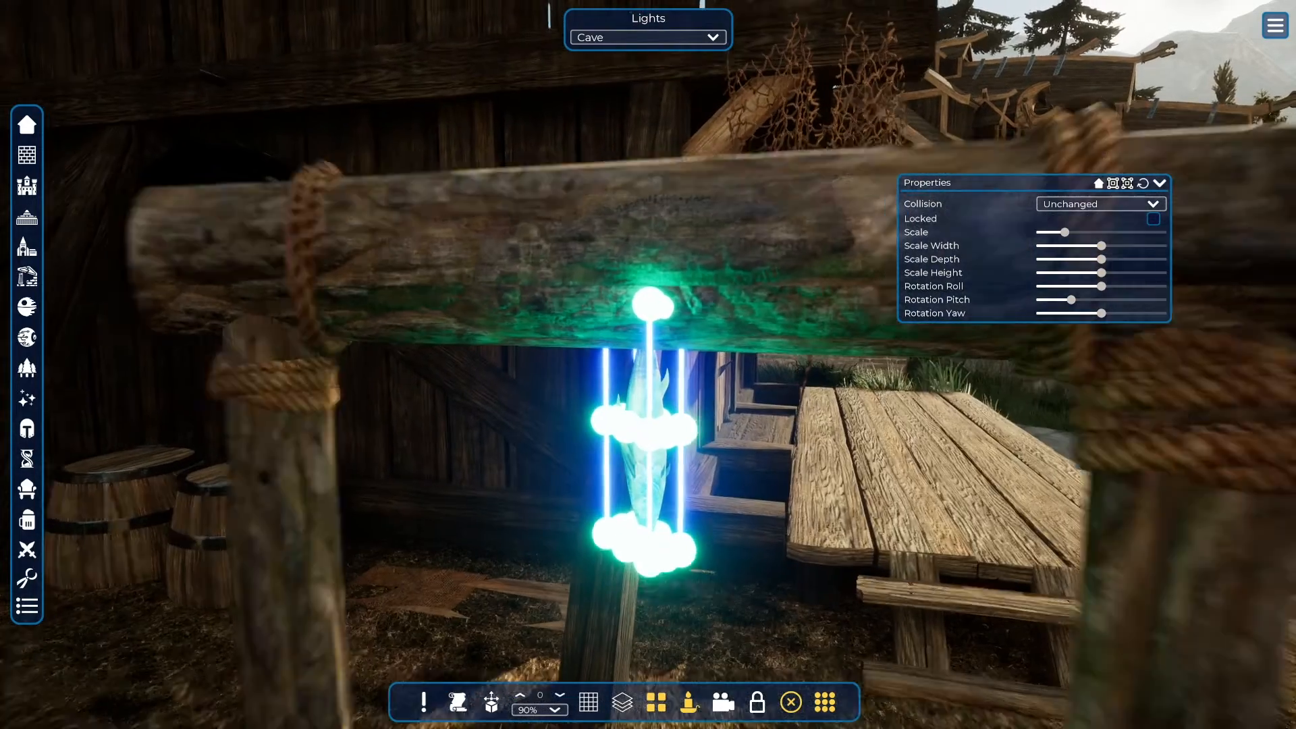
key(s)
key(q)
key(q)
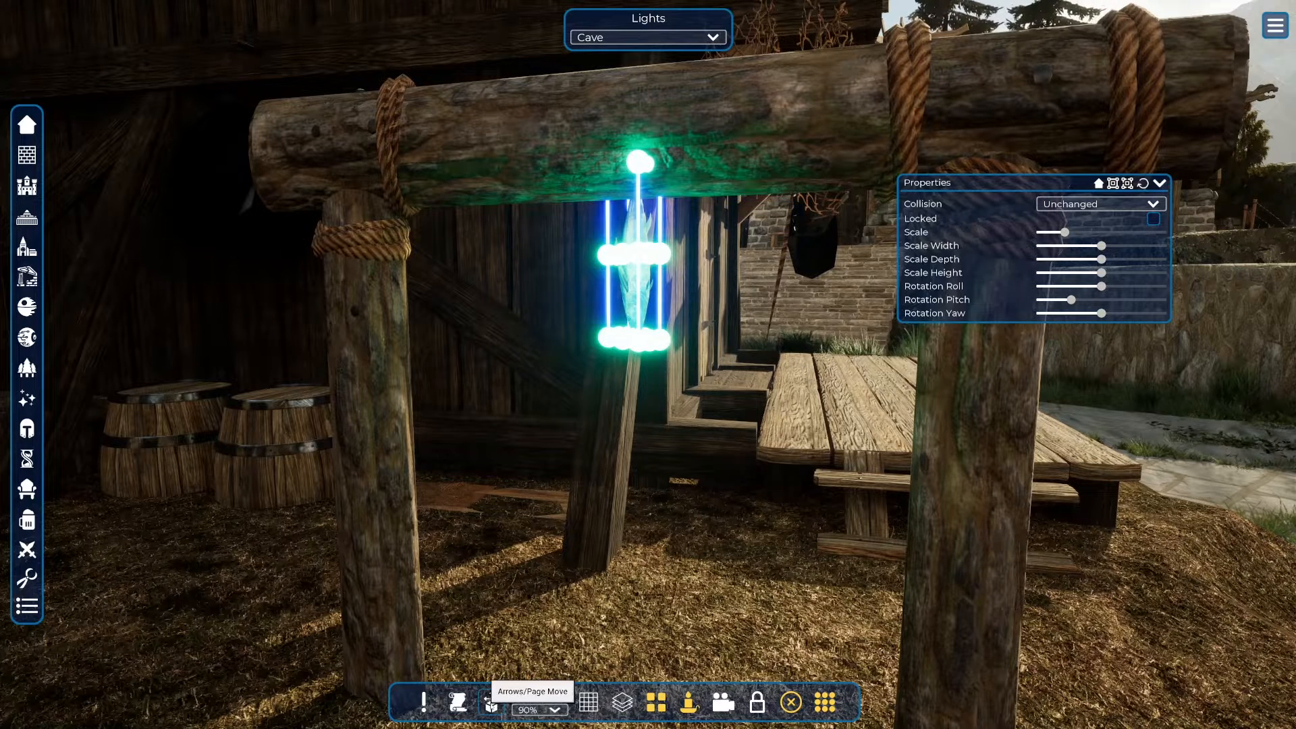
key(Page_Down)
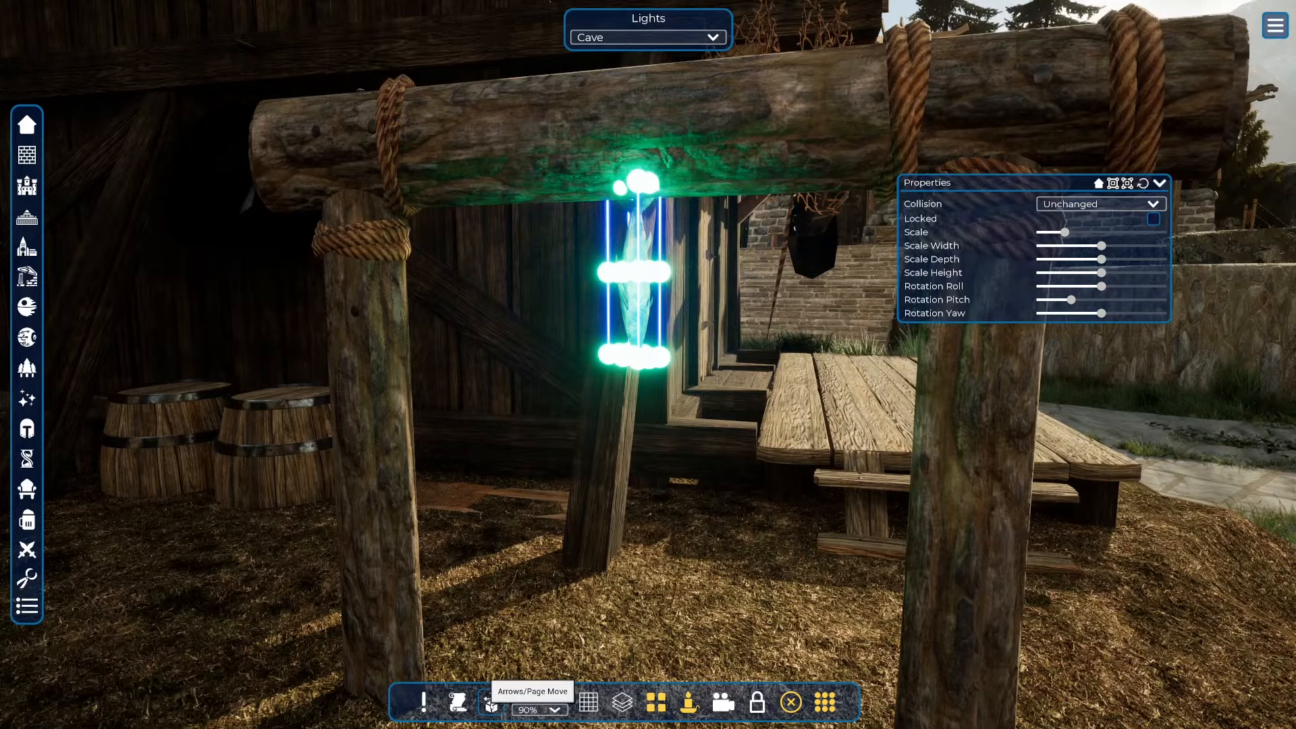
key(Page_Down)
key(Page_Down)
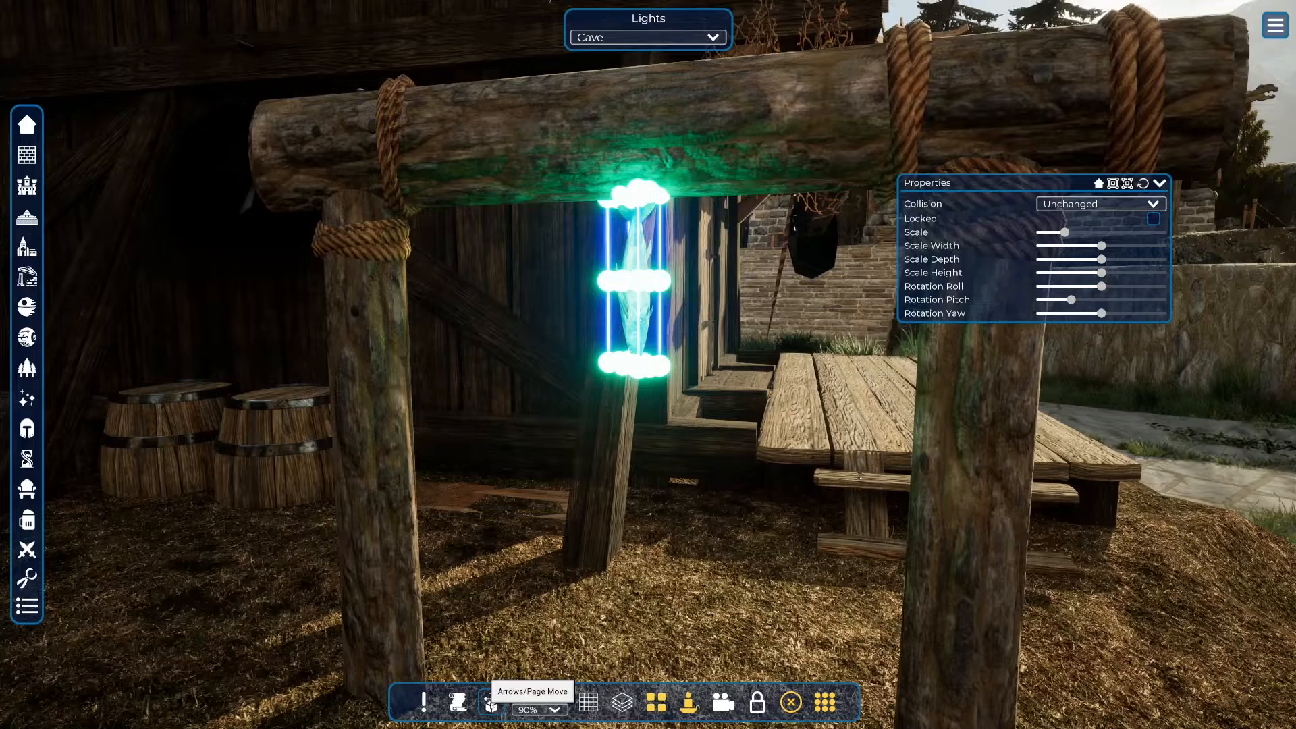
key(Page_Up)
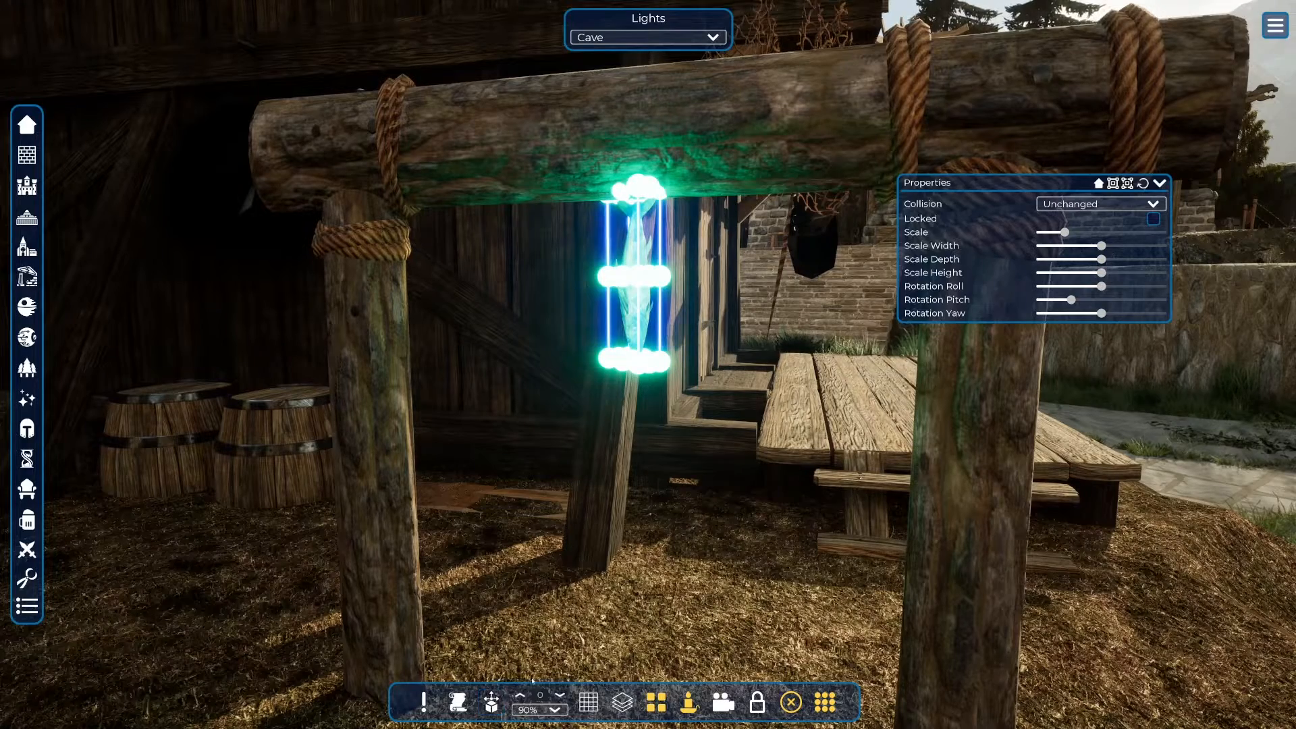
Nudge the fish back and forth along the crossbeam in small increments, and deselect it
right_drag(635, 405, 696, 330)
key(w)
key(e)
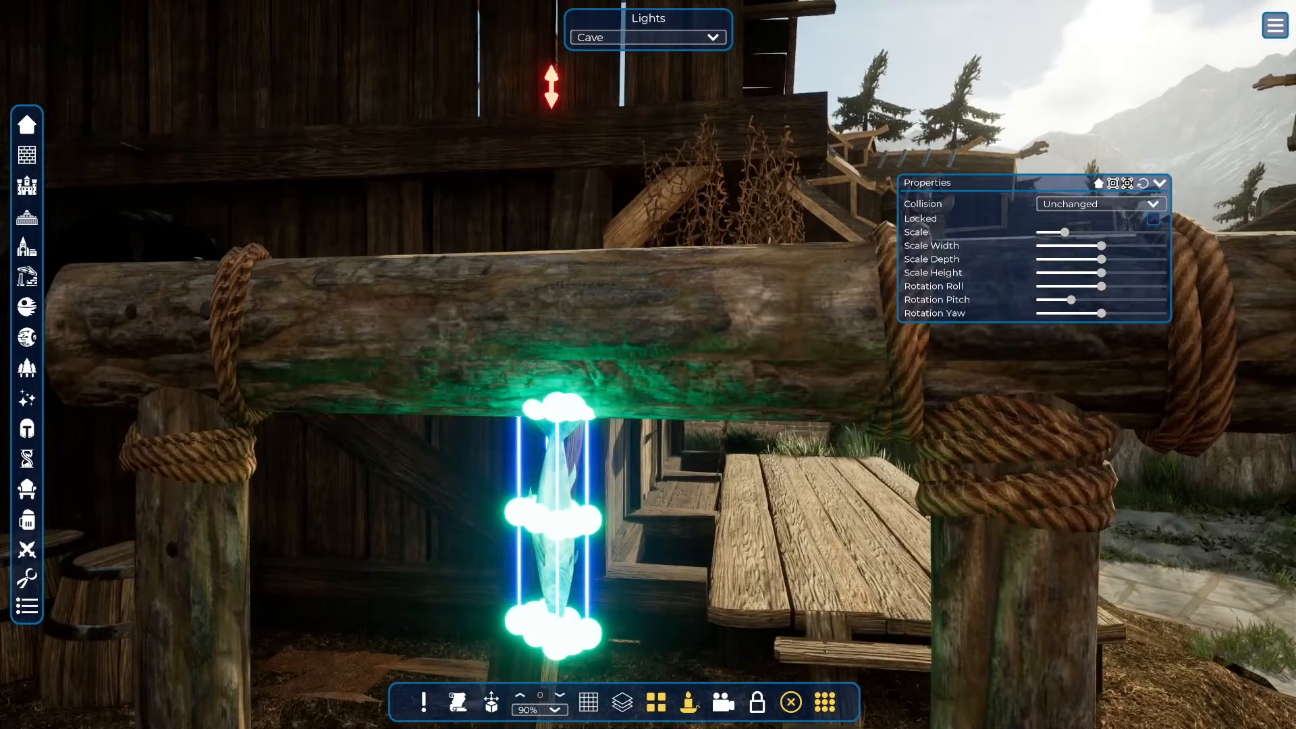
key(s)
key(s)
right_drag(543, 650, 537, 681)
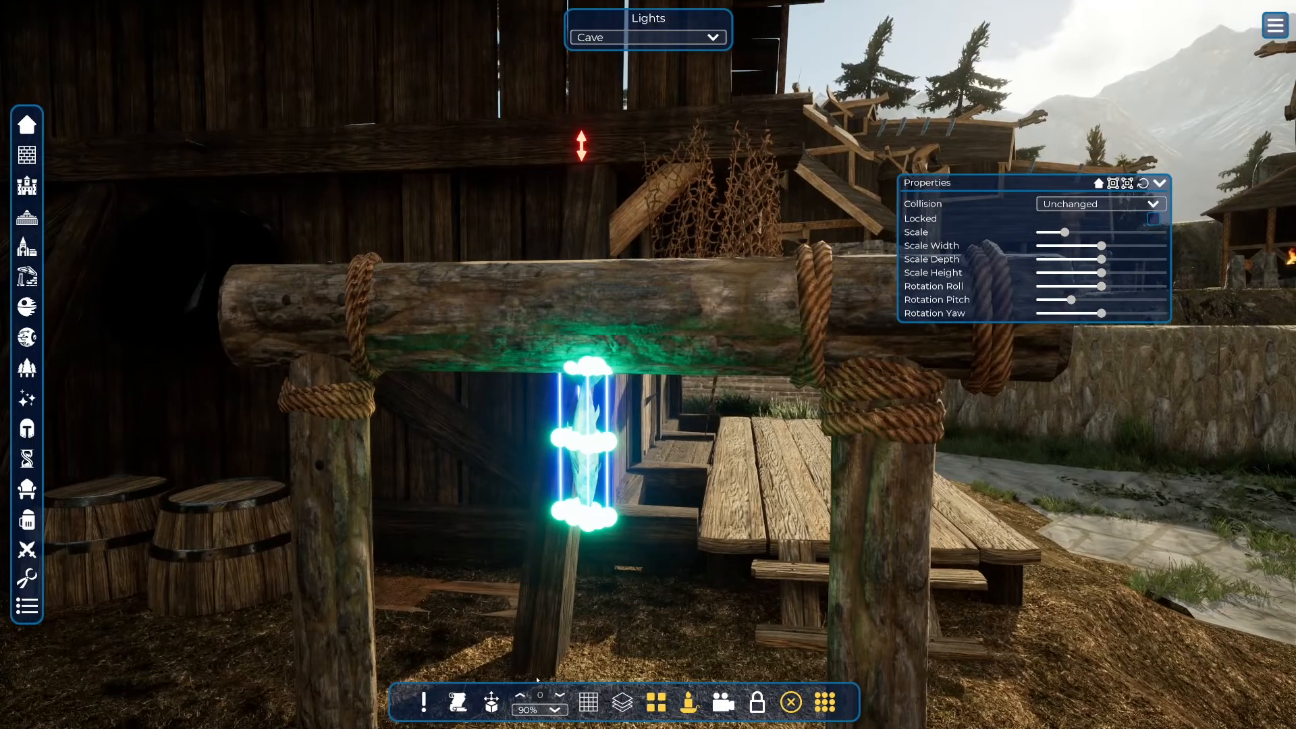
key(Left)
key(Left)
key(Left)
key(Right)
key(Right)
key(Right)
key(Right)
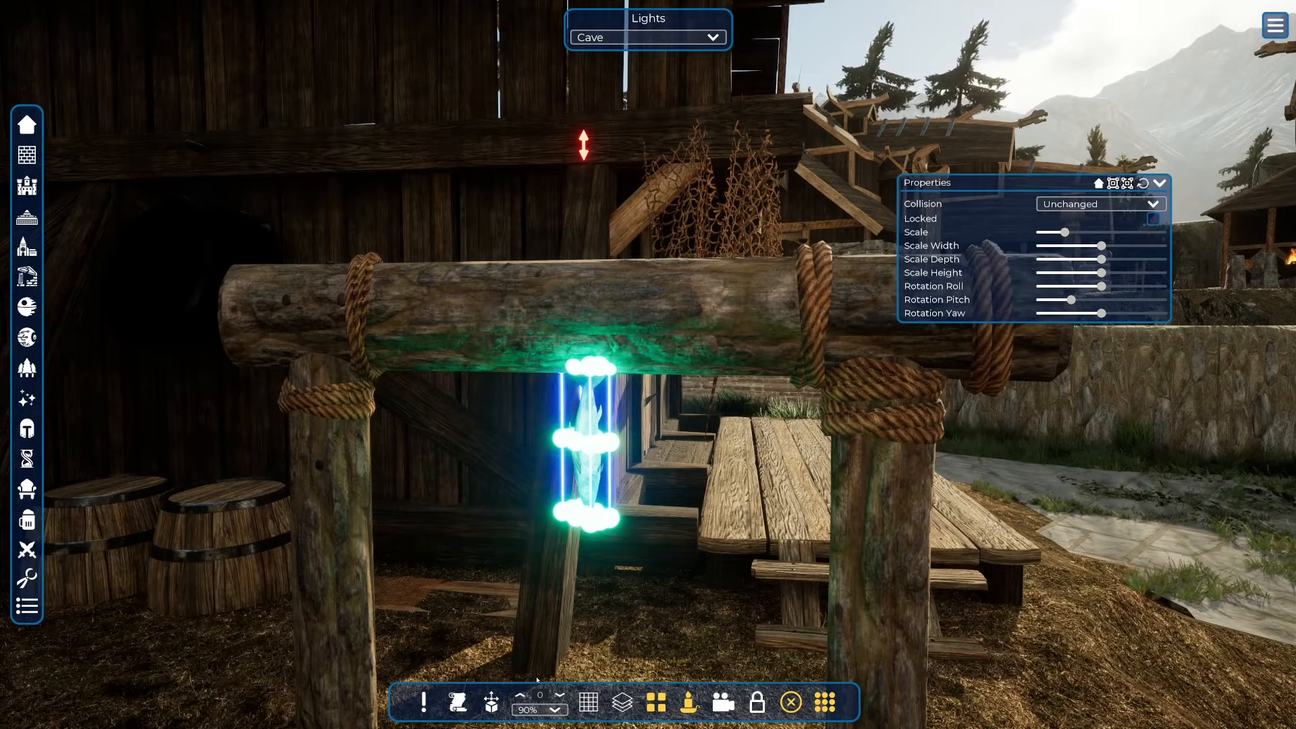
mouse_move(536, 680)
right_down()
mouse_move(486, 669)
mouse_move(517, 674)
right_up()
key(d)
click(730, 623)
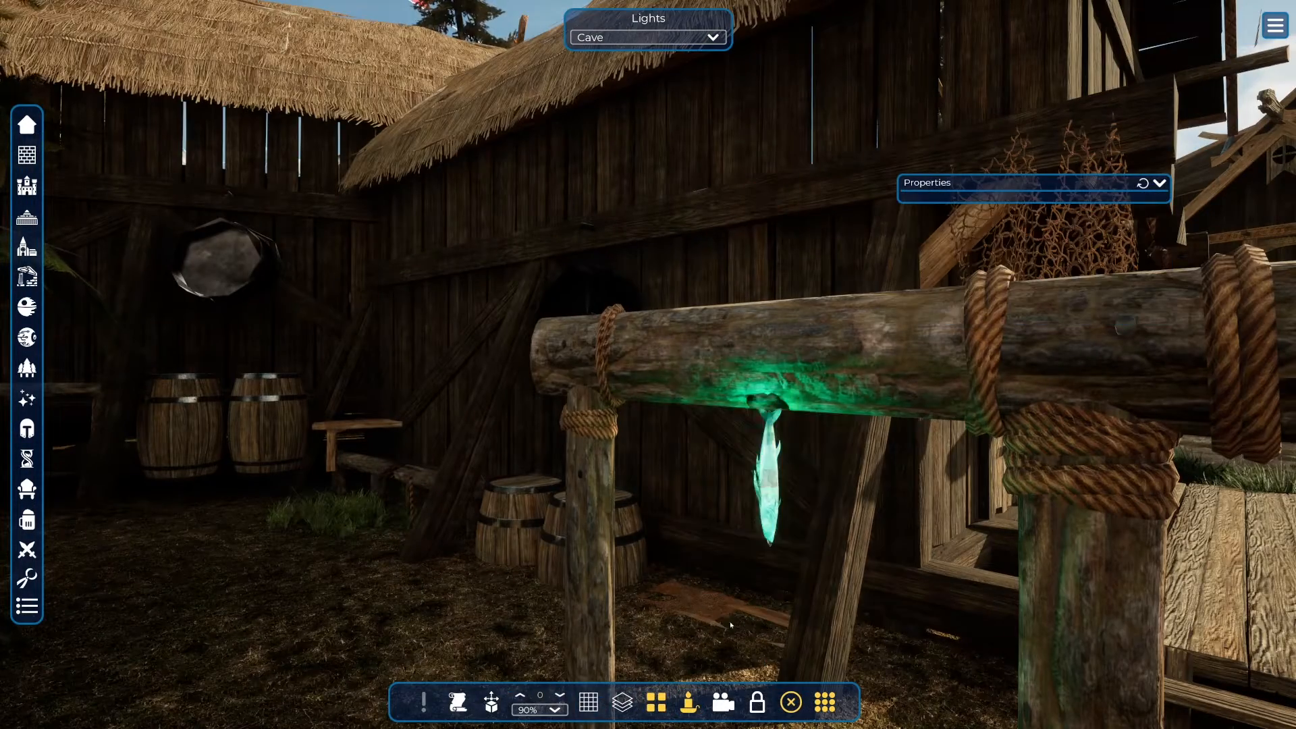
Select the hanging fish again and turn off the Smart Scale handles around it
click(772, 500)
key(w)
right_drag(795, 505, 802, 525)
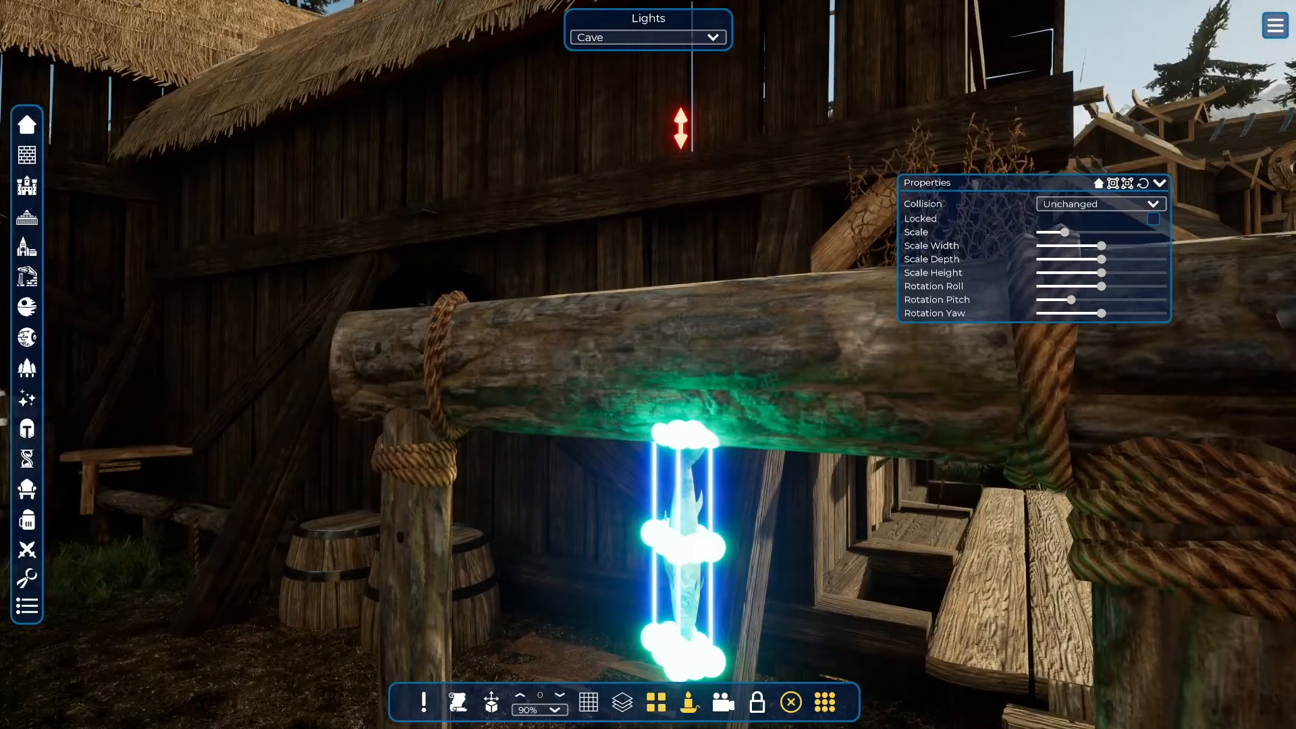
key(w)
click(703, 593)
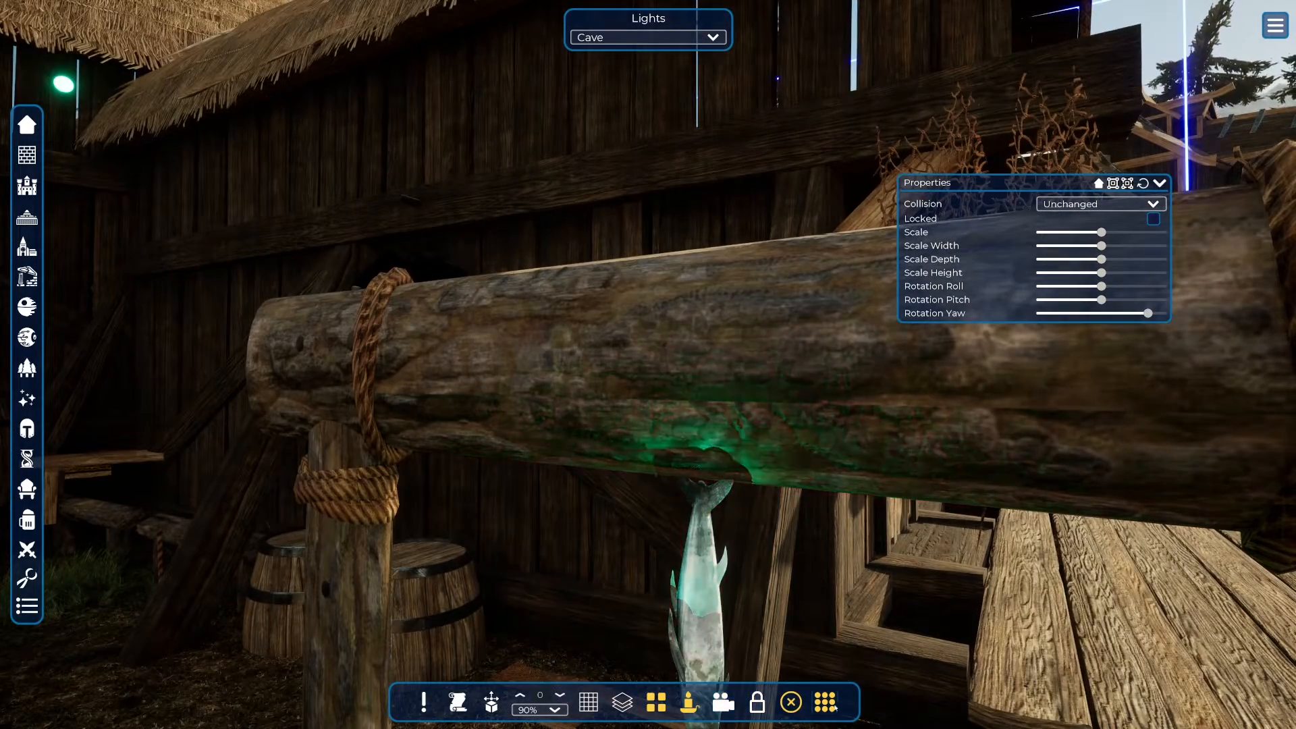
click(703, 594)
right_drag(799, 640, 801, 628)
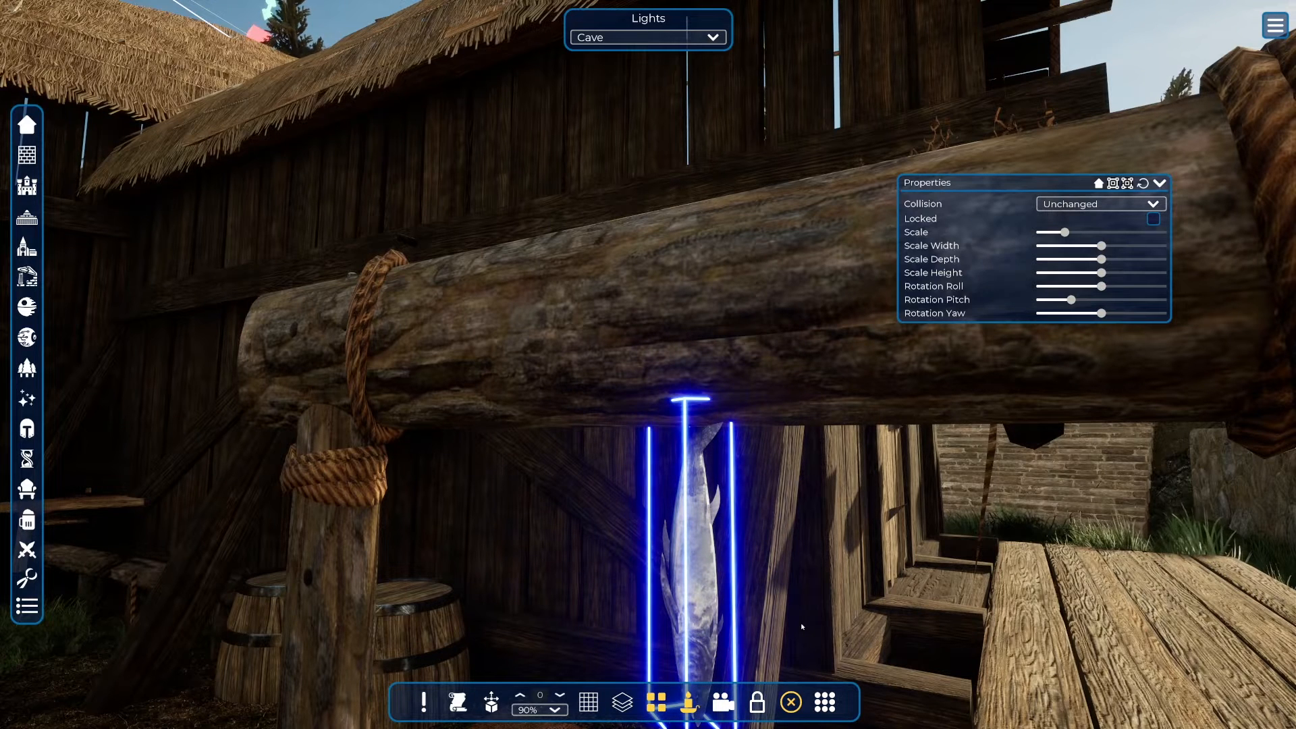
mouse_move(801, 627)
right_down()
mouse_move(798, 646)
mouse_move(797, 622)
right_up()
key(s)
key(w)
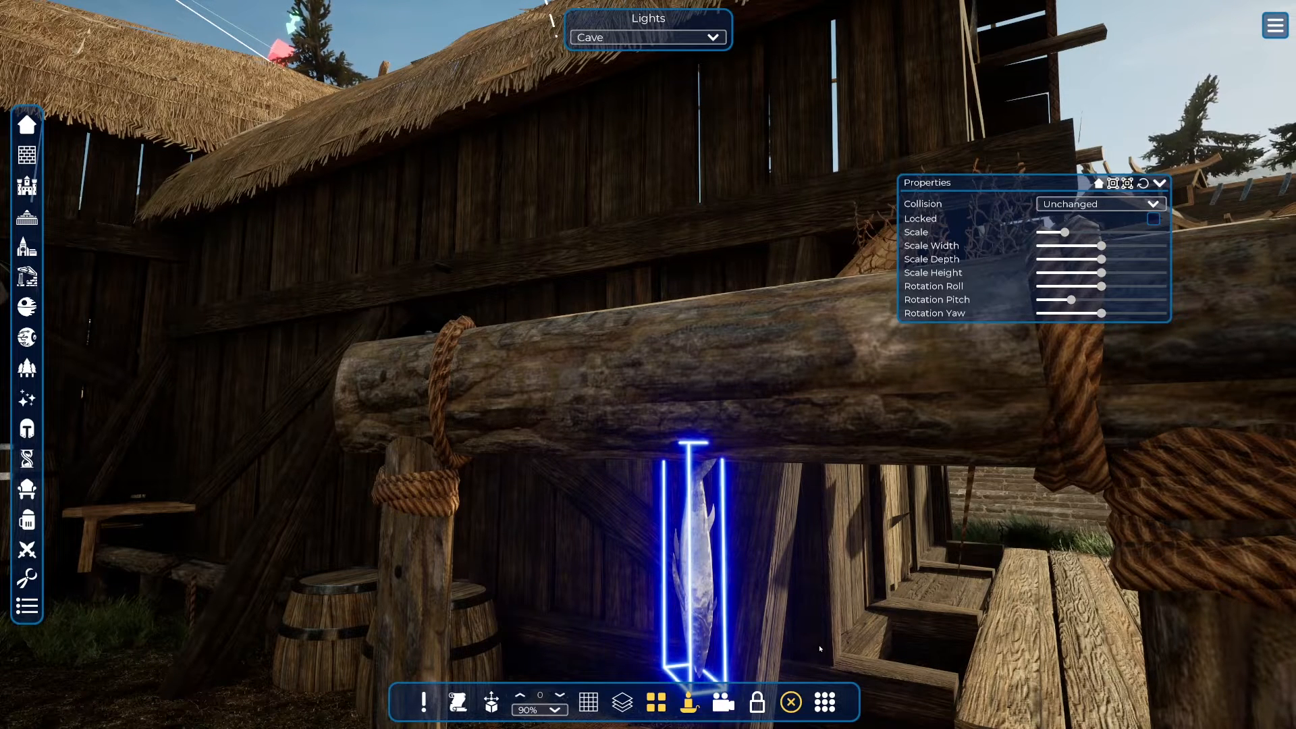
Flip the fish up over the crossbeam and back down, and set the arrow and page keys to move objects
right_drag(820, 646, 797, 689)
key(s)
key(s)
key(w)
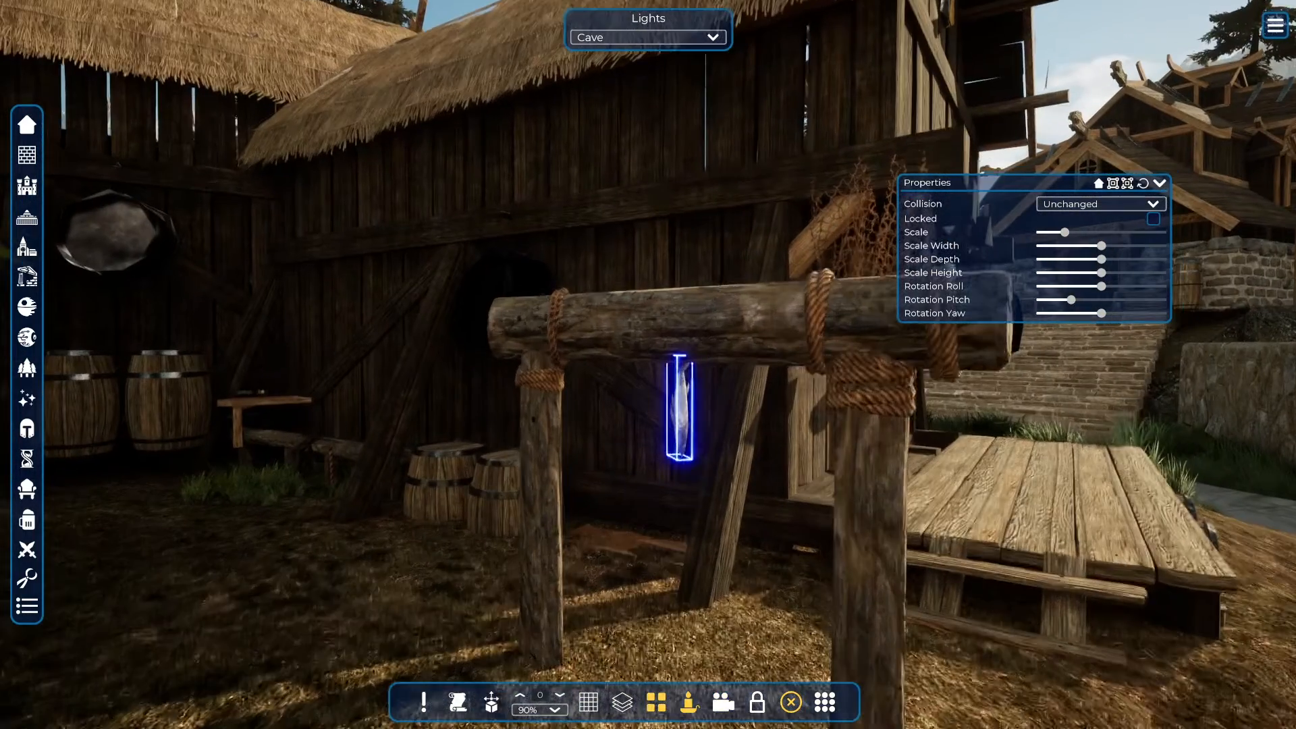
key(e)
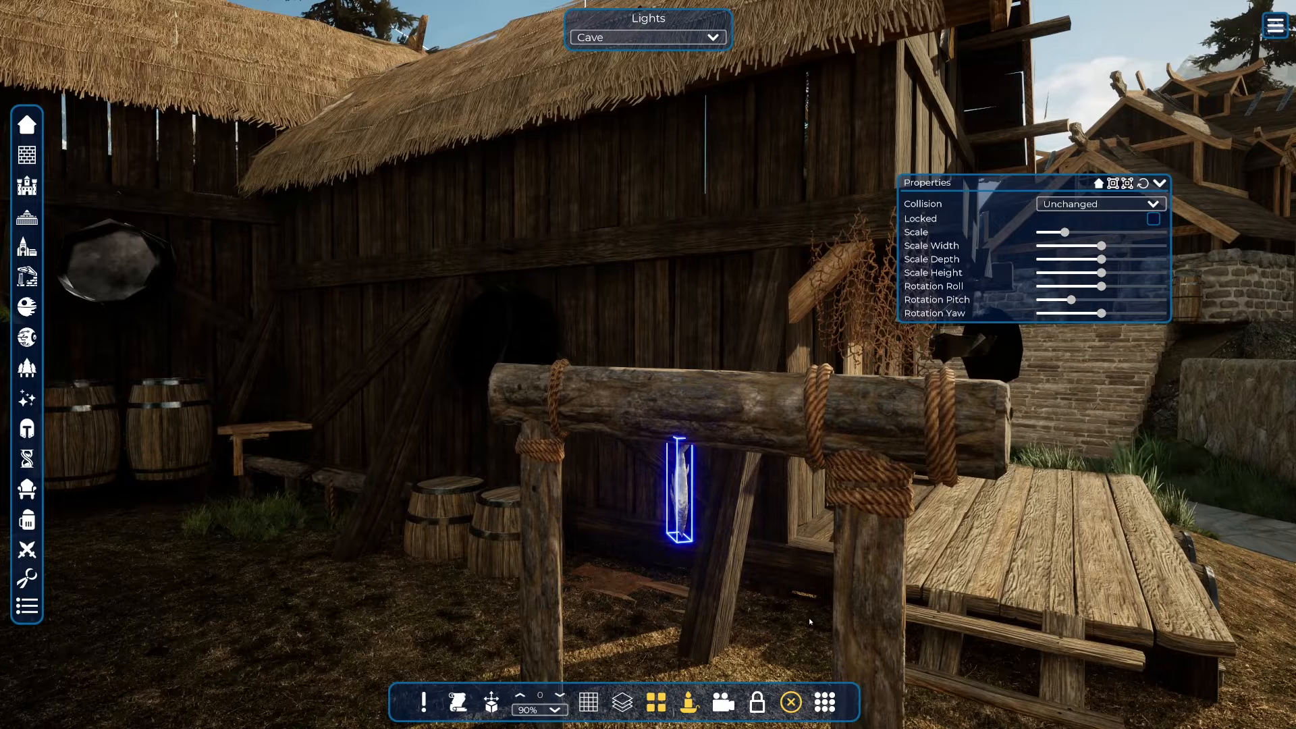
scroll(811, 622, up, 4)
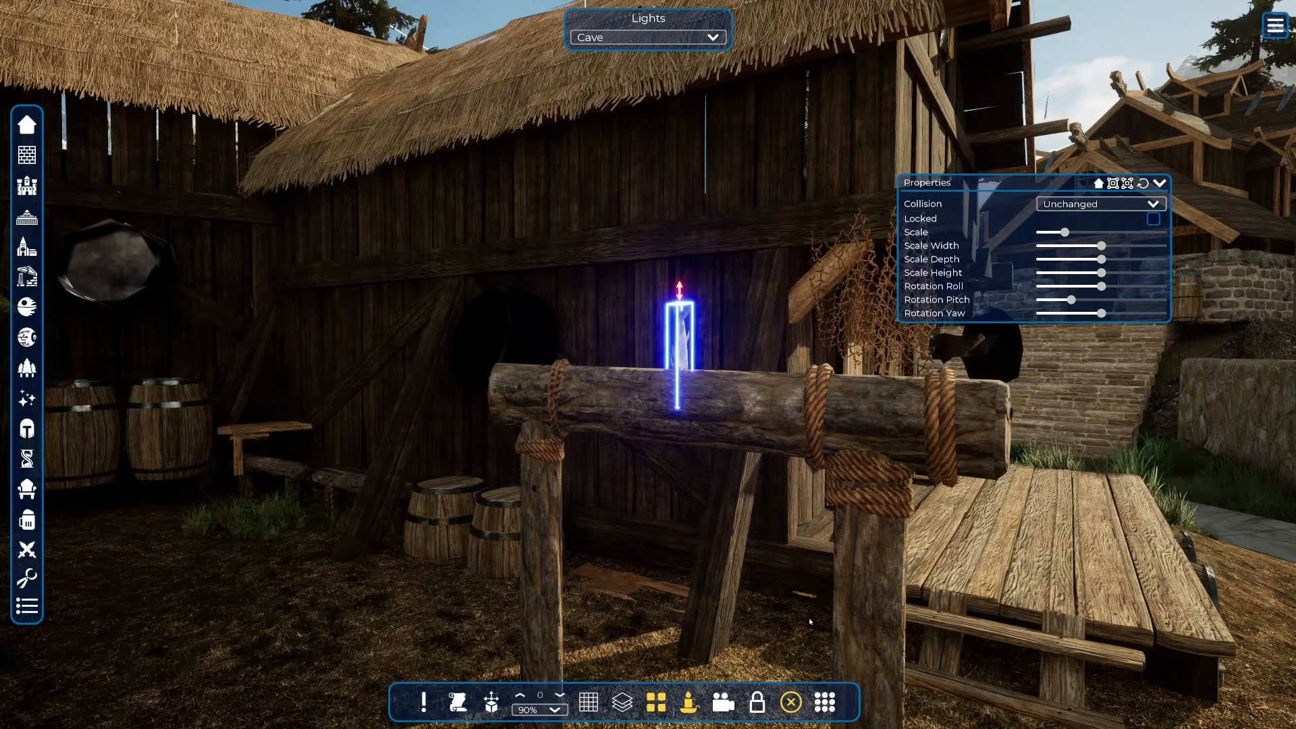
scroll(811, 622, down, 4)
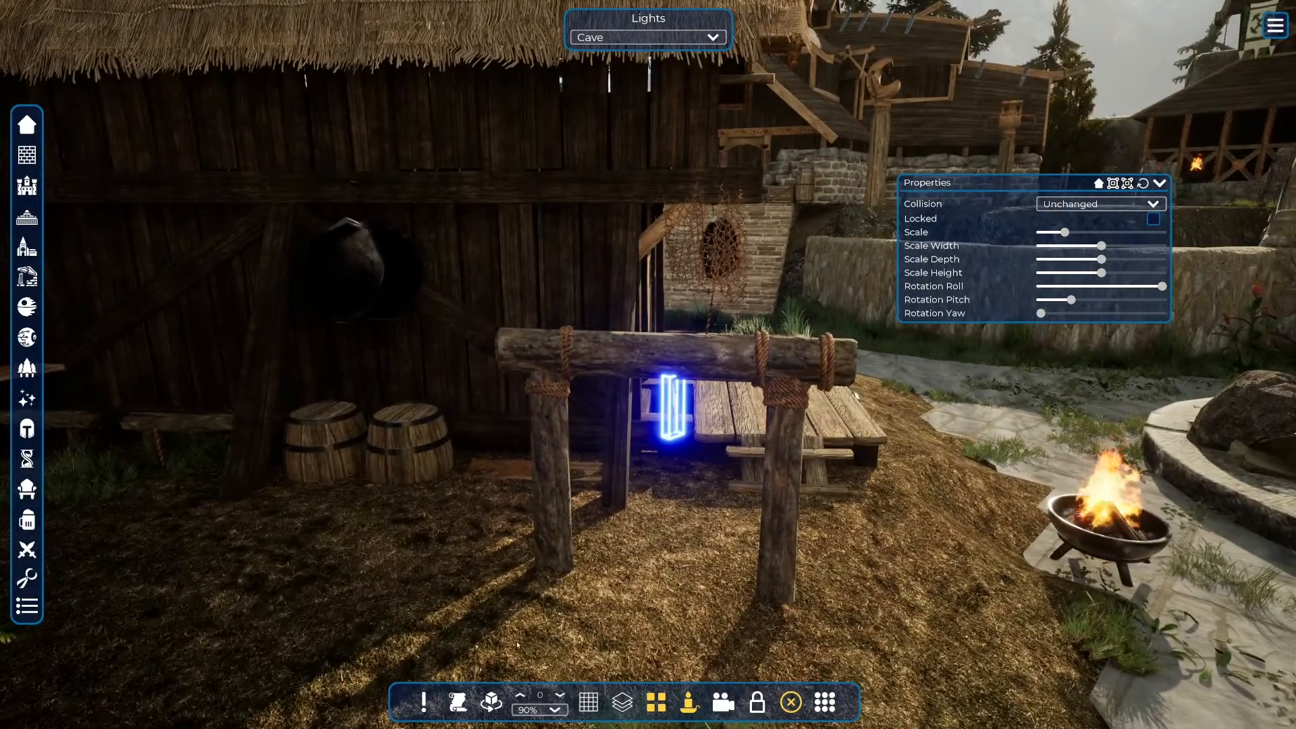
click(491, 702)
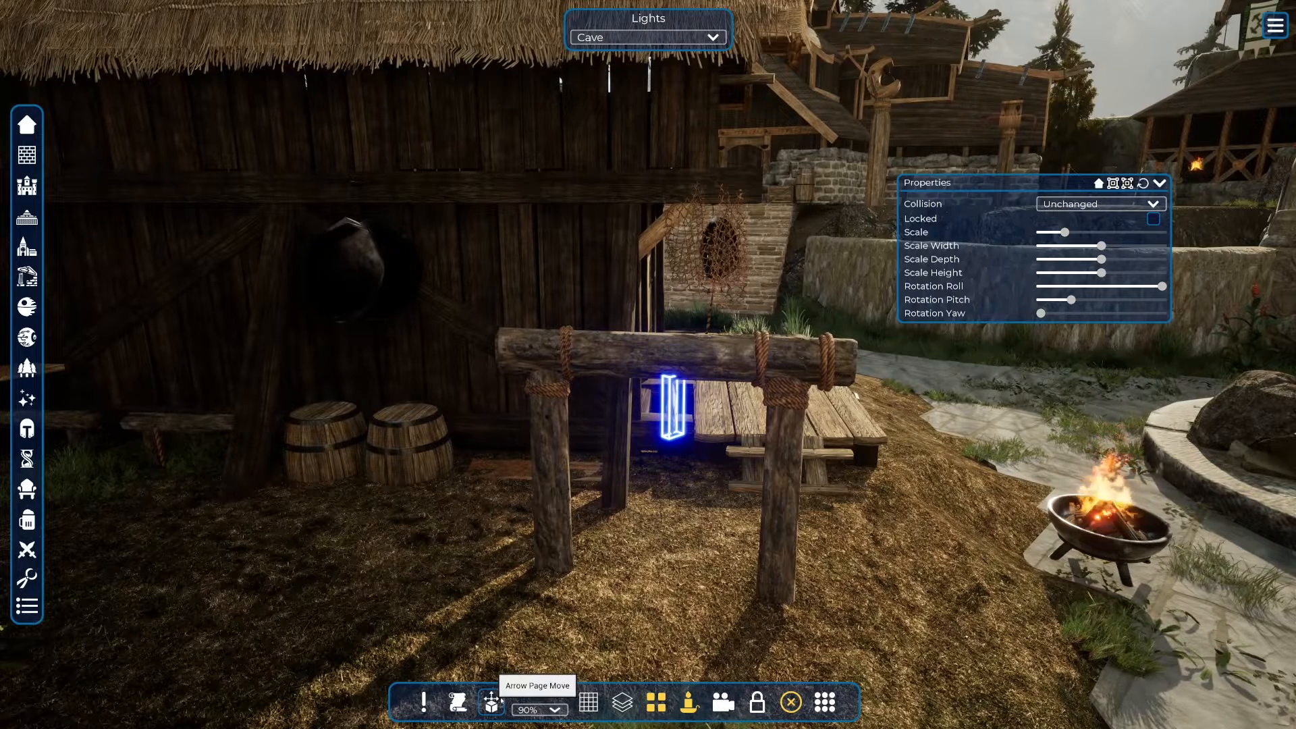
Switch the arrow and page keys to rotating objects, and turn the hanging fish about its vertical axis below the crossbeam
click(491, 702)
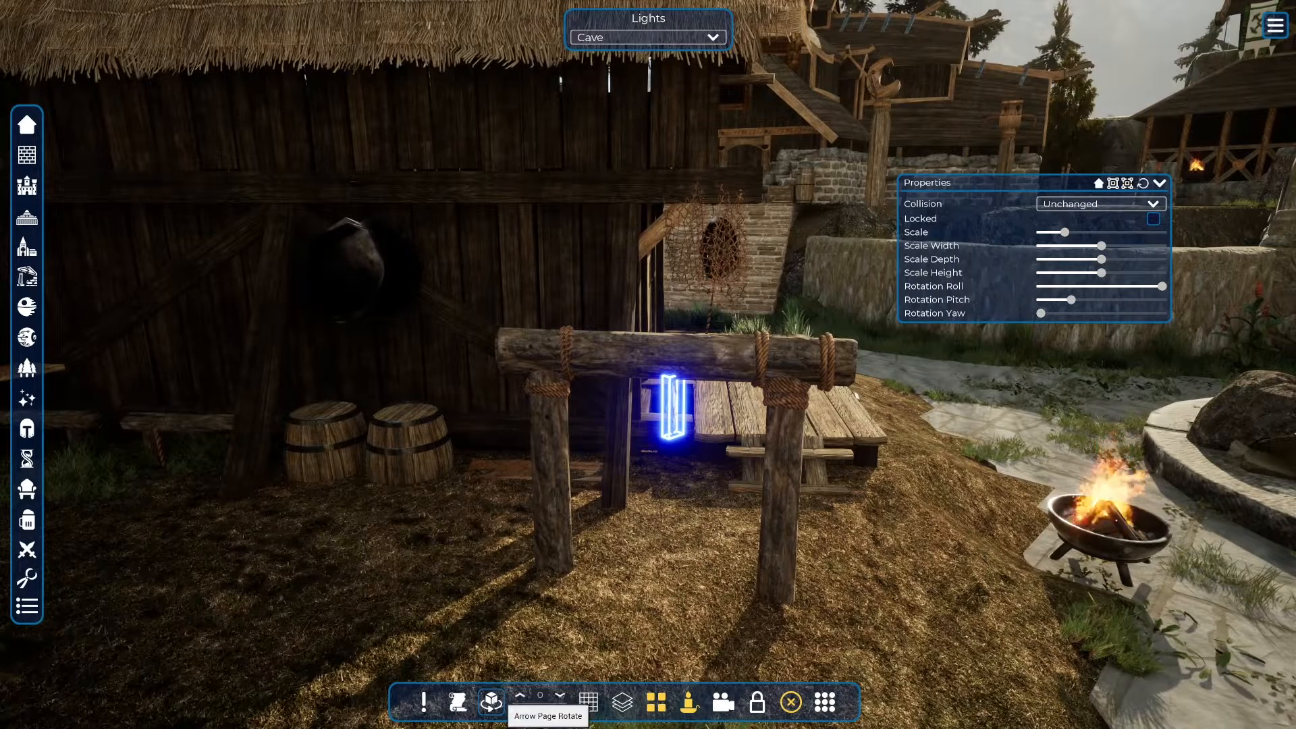
mouse_move(674, 422)
right_down()
mouse_move(688, 378)
mouse_move(692, 422)
mouse_move(676, 409)
right_up()
key(w)
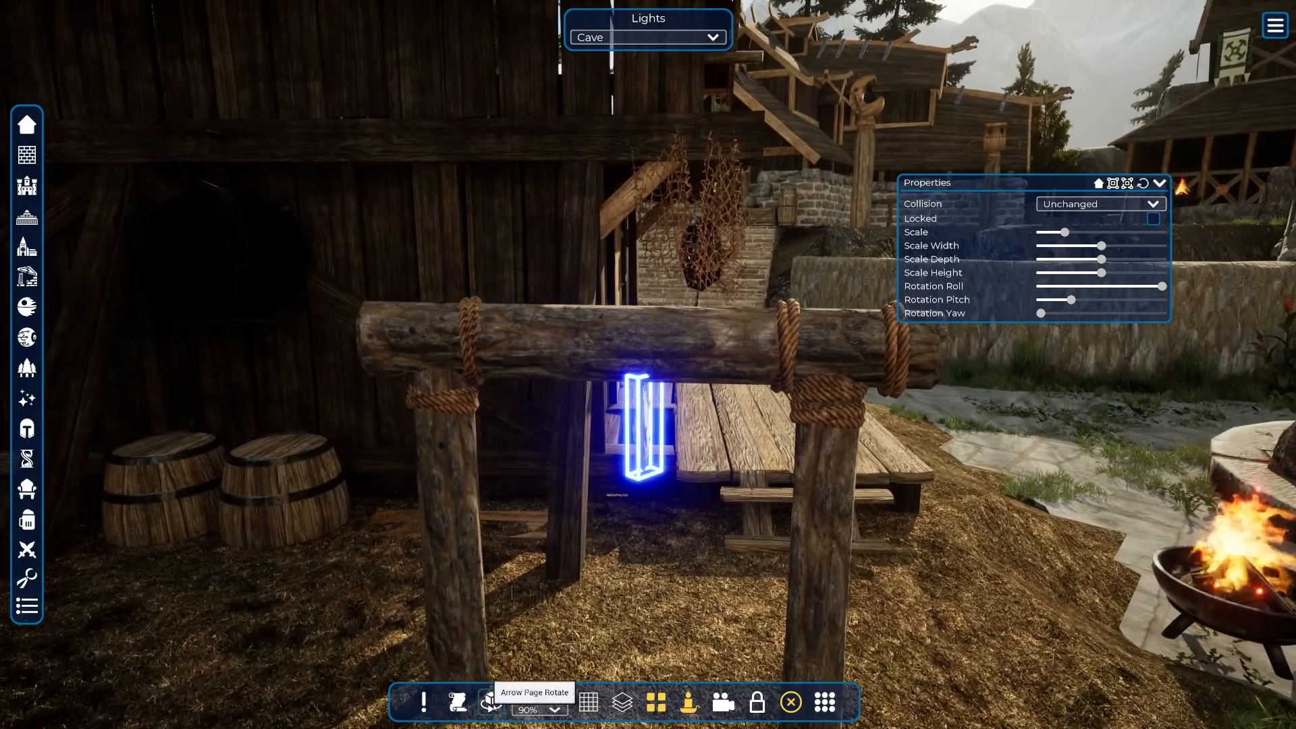
right_drag(641, 459, 652, 398)
key(w)
right_drag(668, 479, 684, 598)
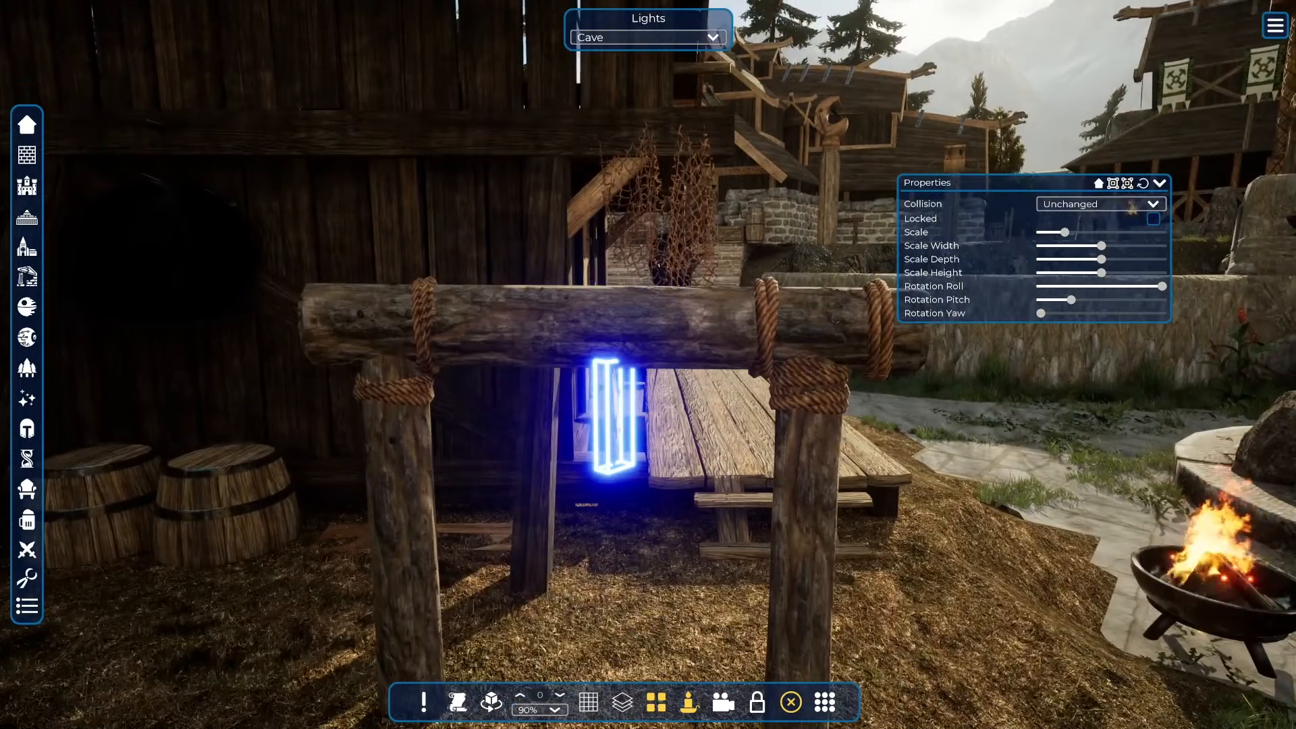
key(w)
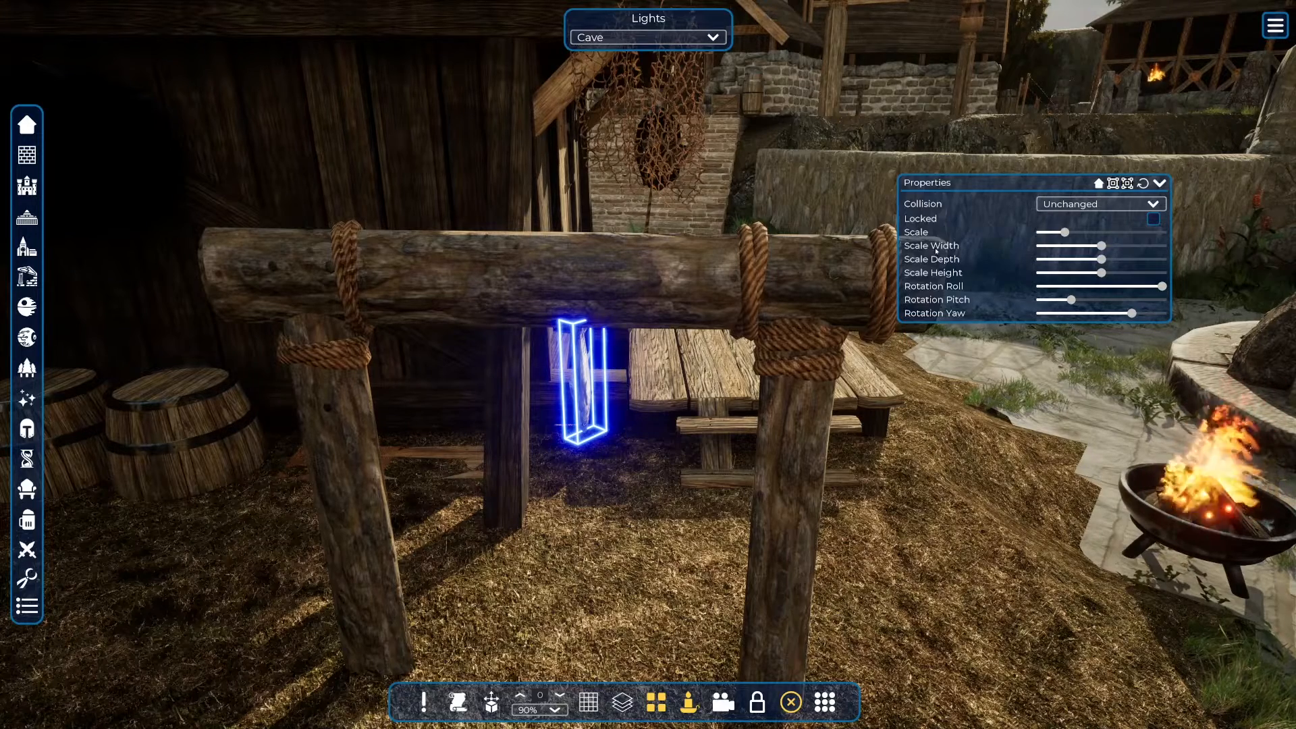
Try a Rotation Pitch of 45 on the fish, and set it back to -90
click(925, 300)
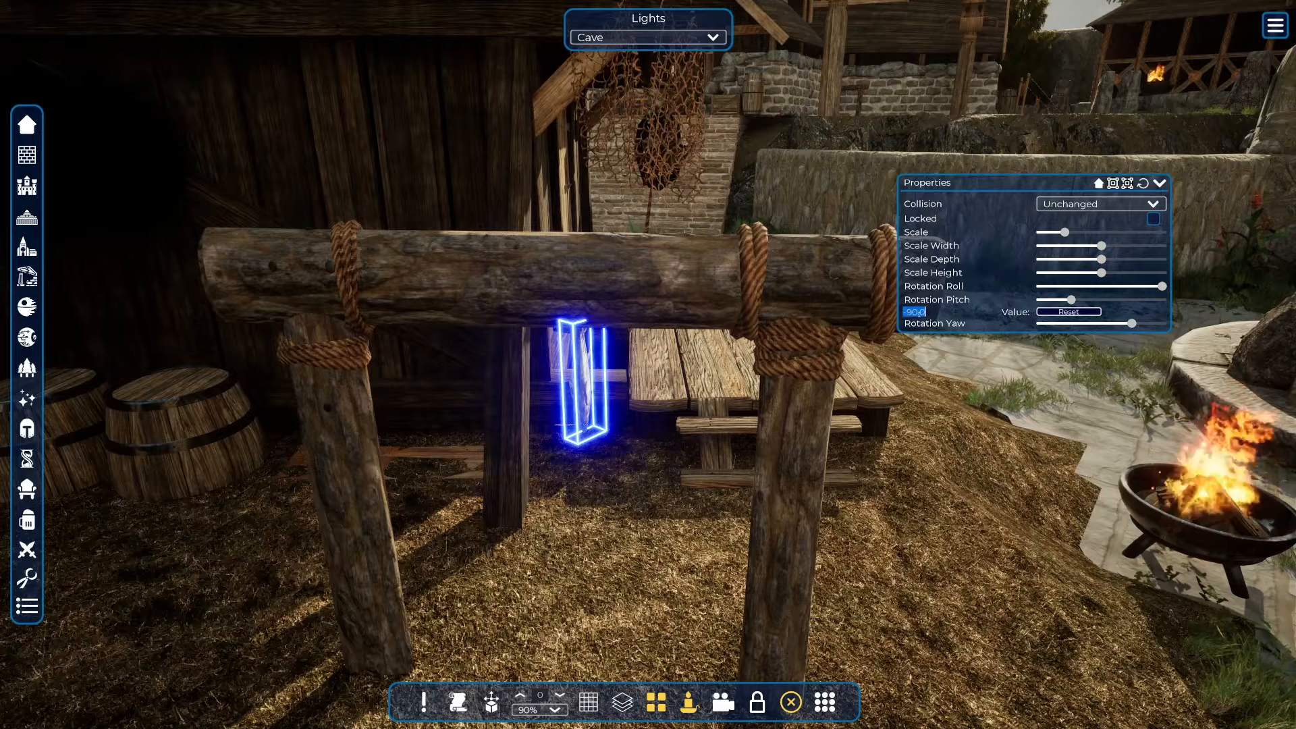
text(45)
key(Return)
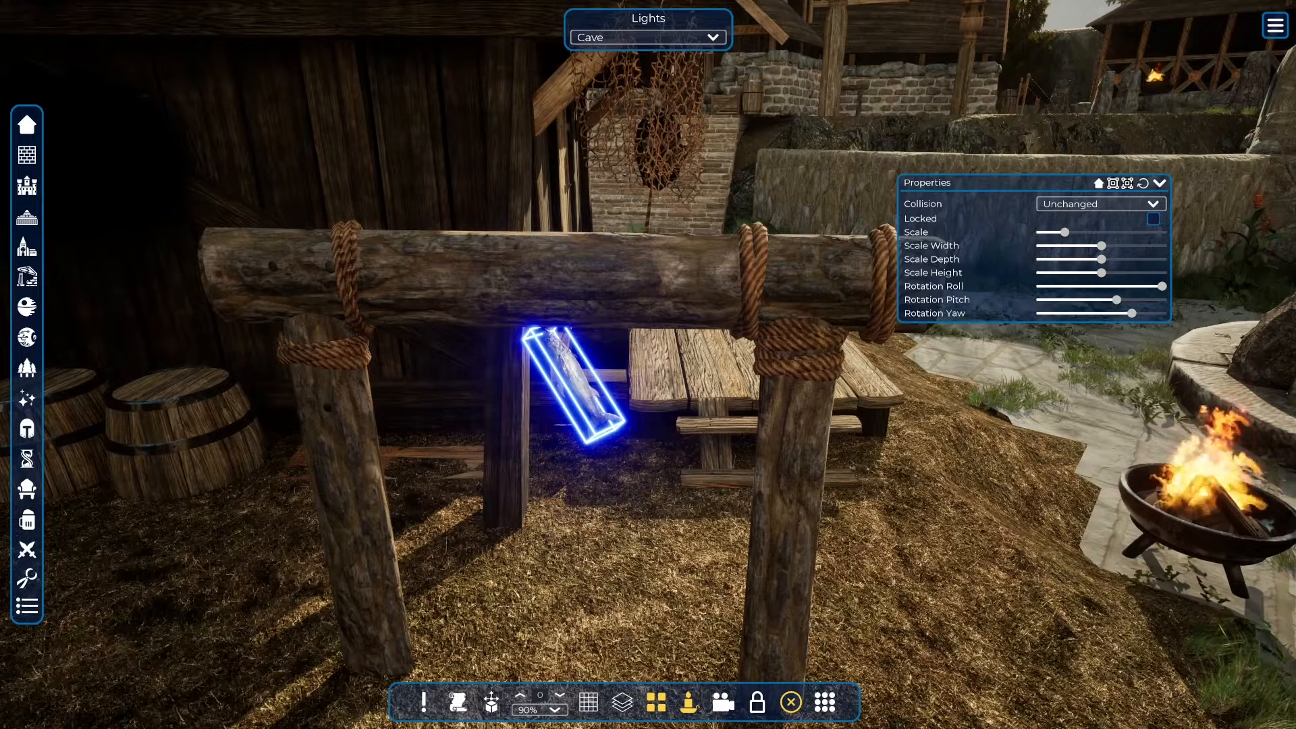
click(936, 301)
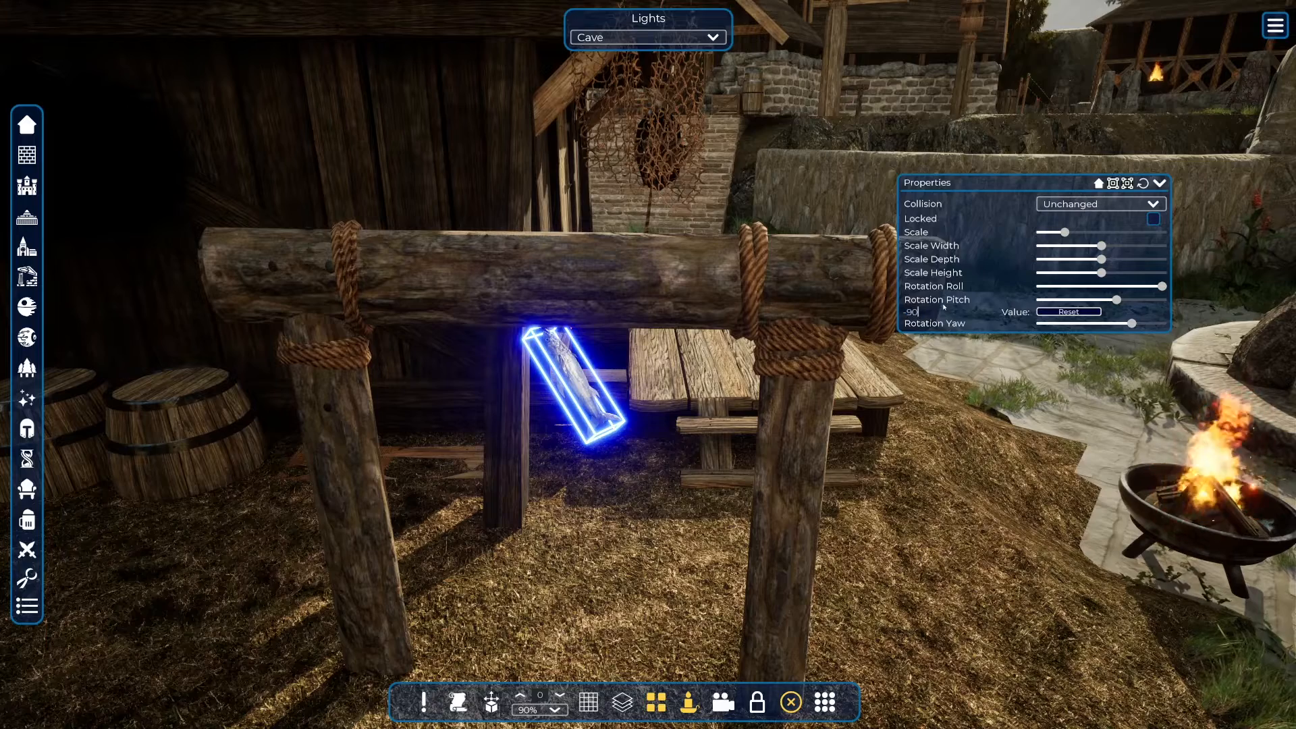
key(Return)
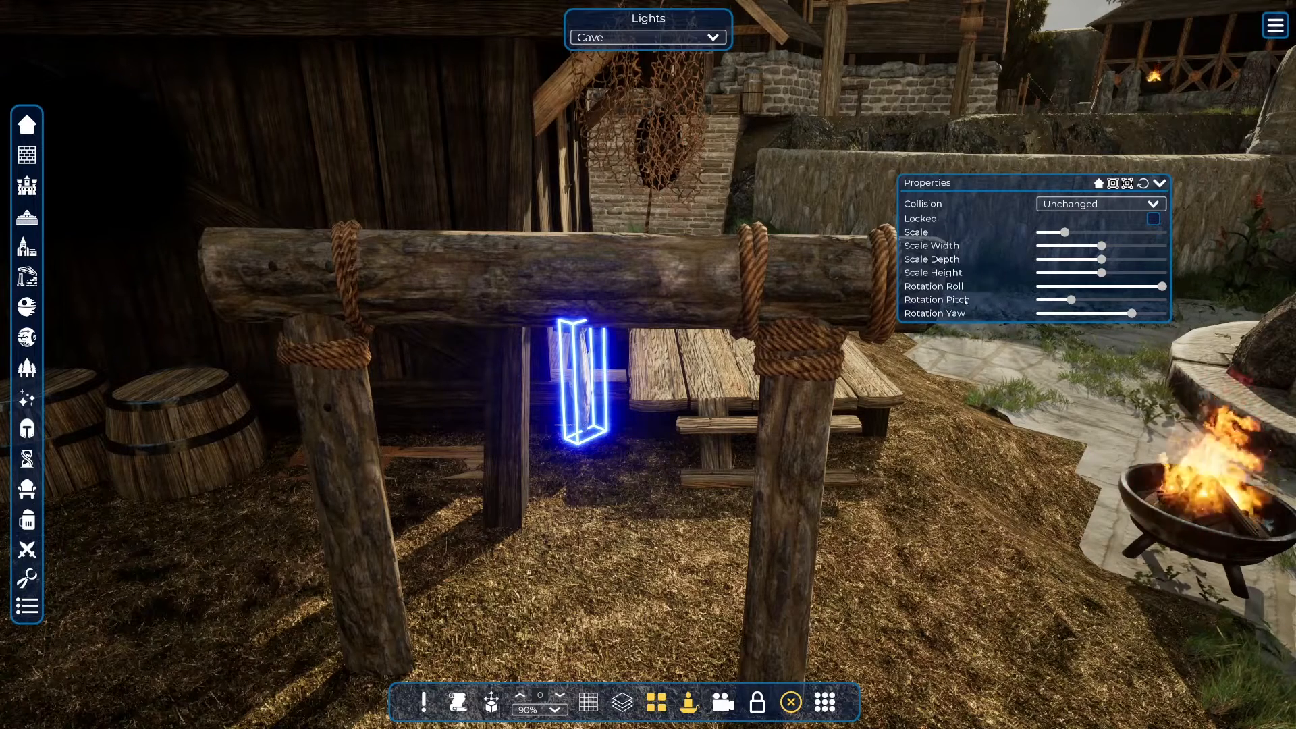
Tilt the fish freely to a Rotation Pitch of about -170, and restore the pitch to exactly -90
click(965, 301)
click(1072, 301)
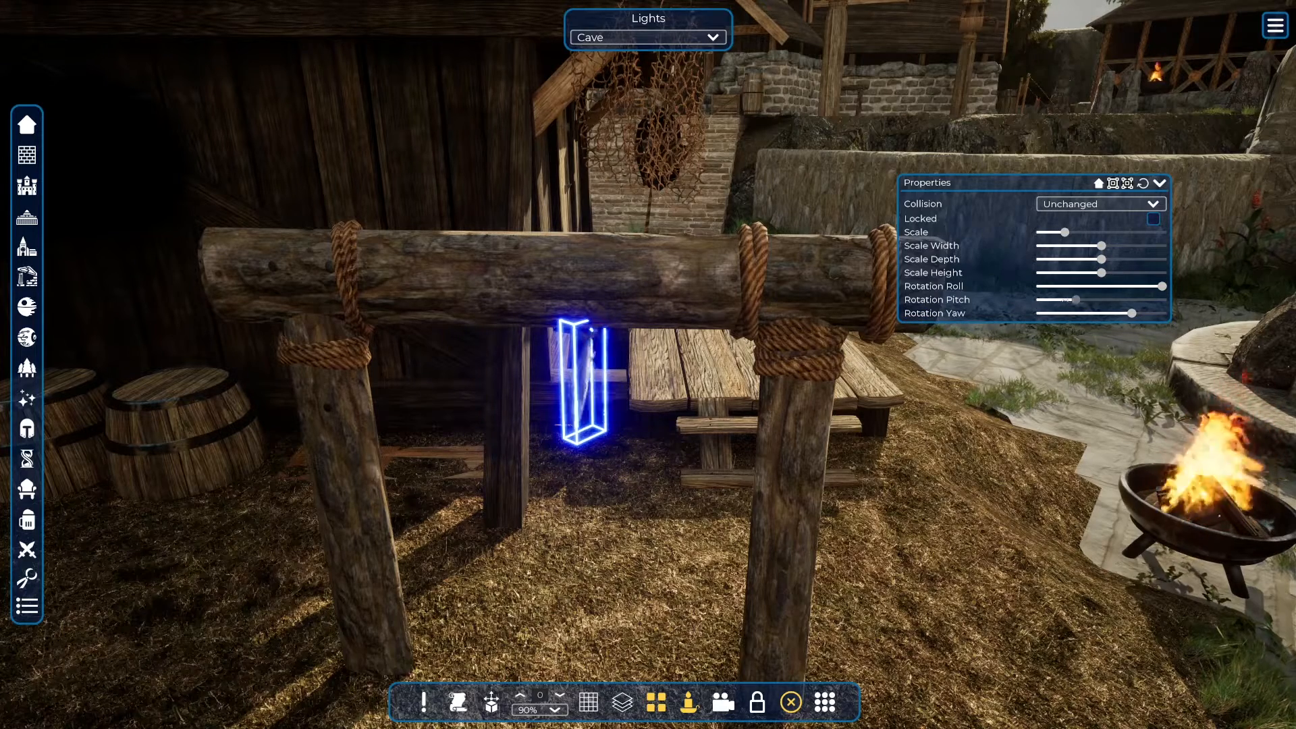
click(965, 302)
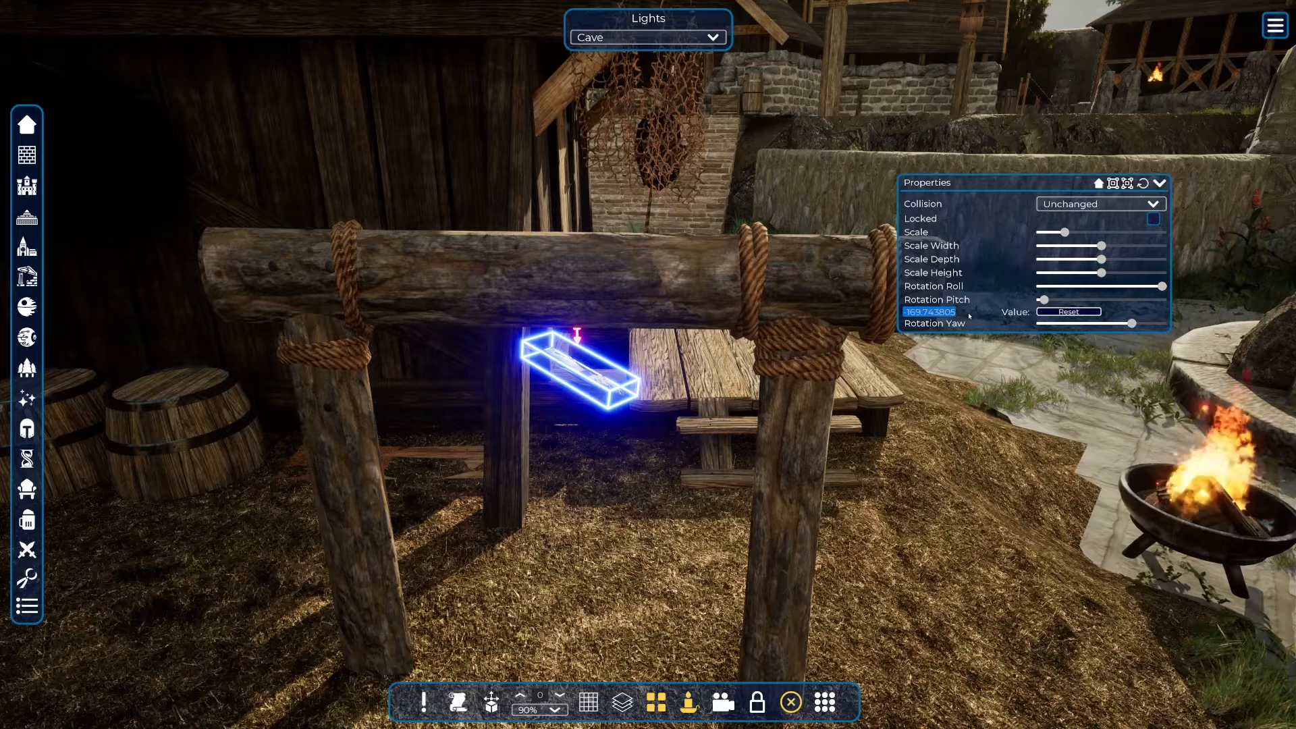
text(-90)
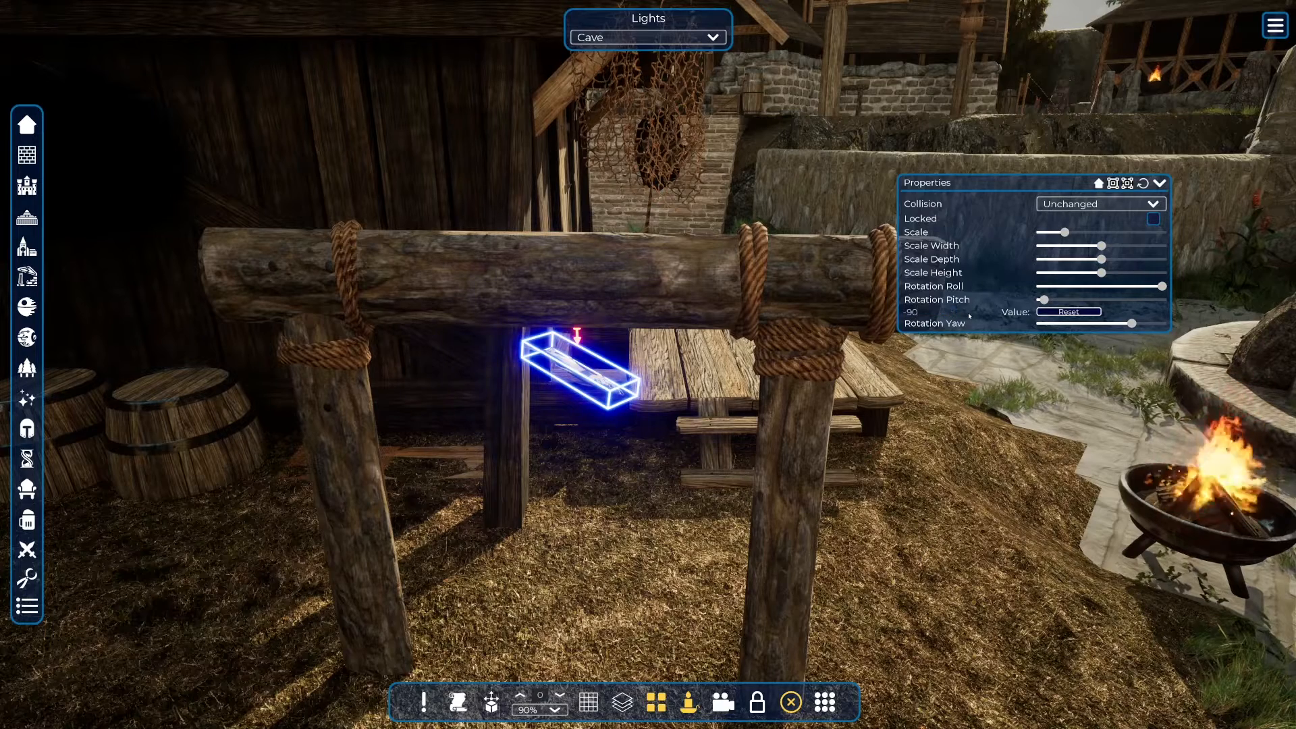
key(Return)
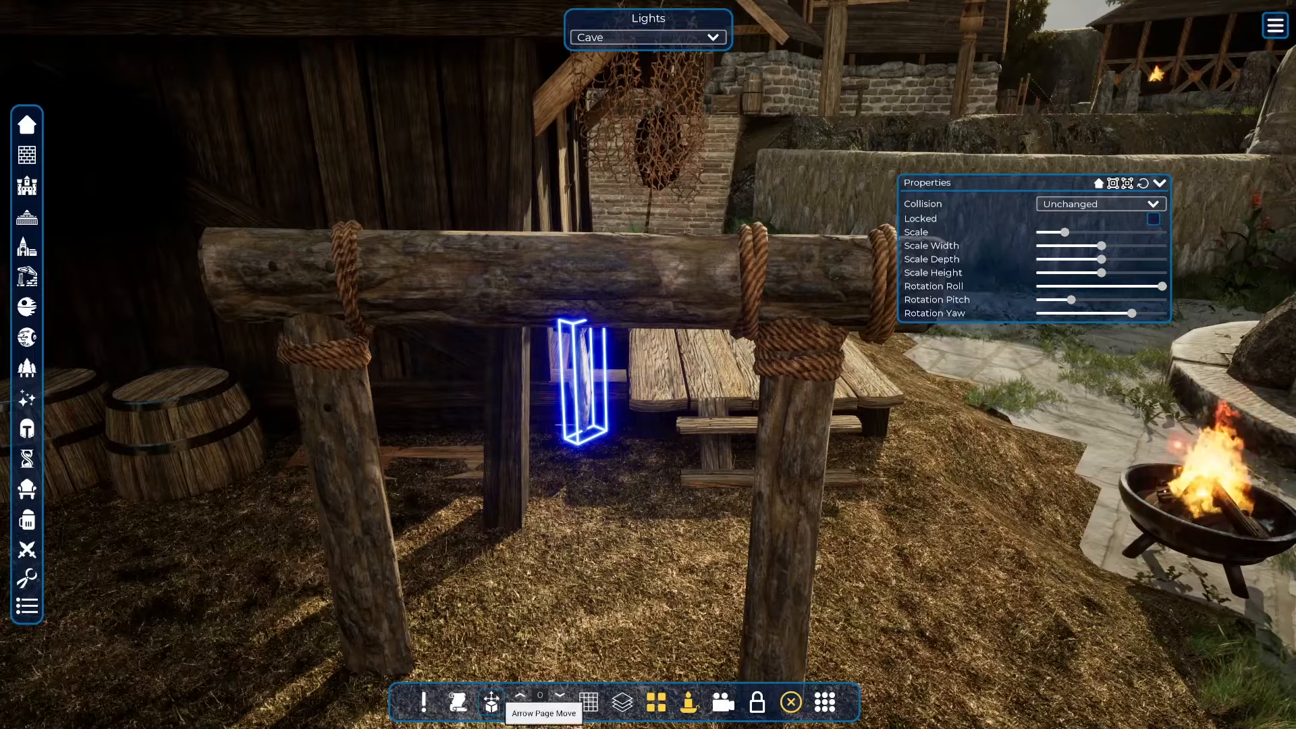
Show and hide the fish's Smart Scale handles, and change the arrow and page keys from moving to scaling objects
click(490, 702)
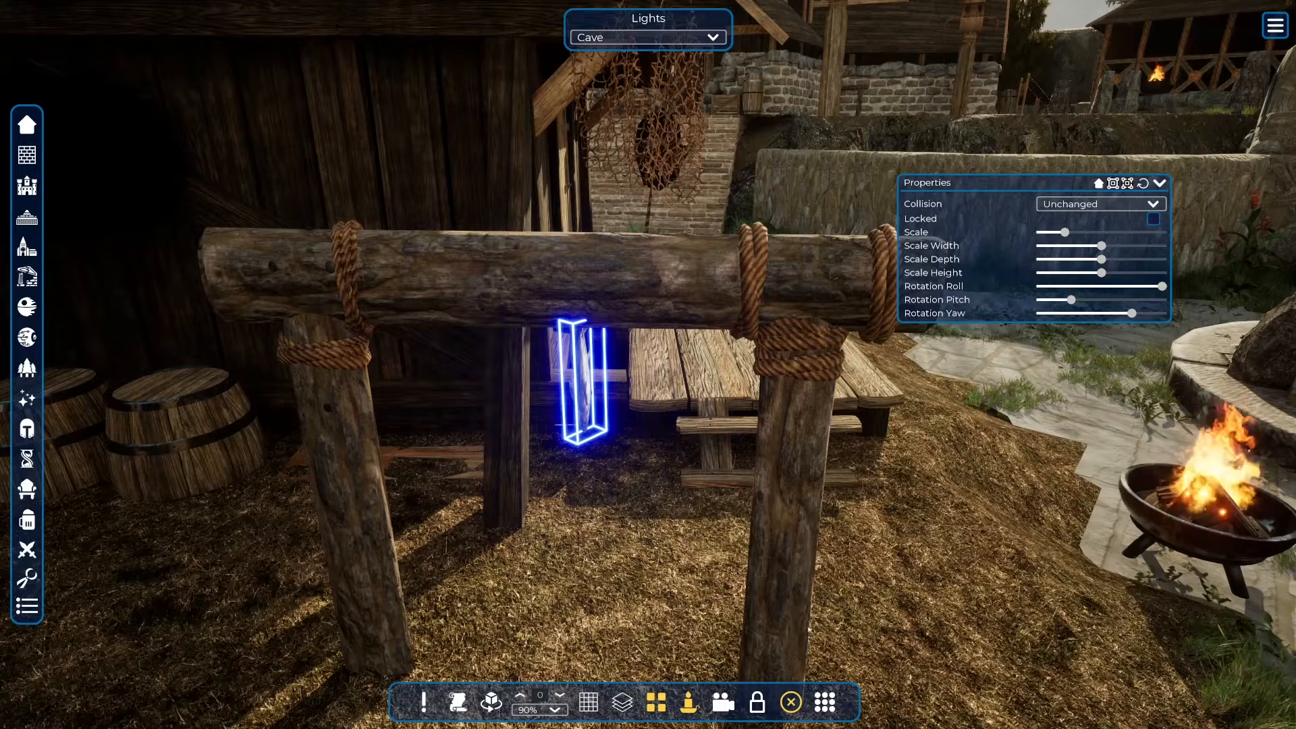
click(824, 702)
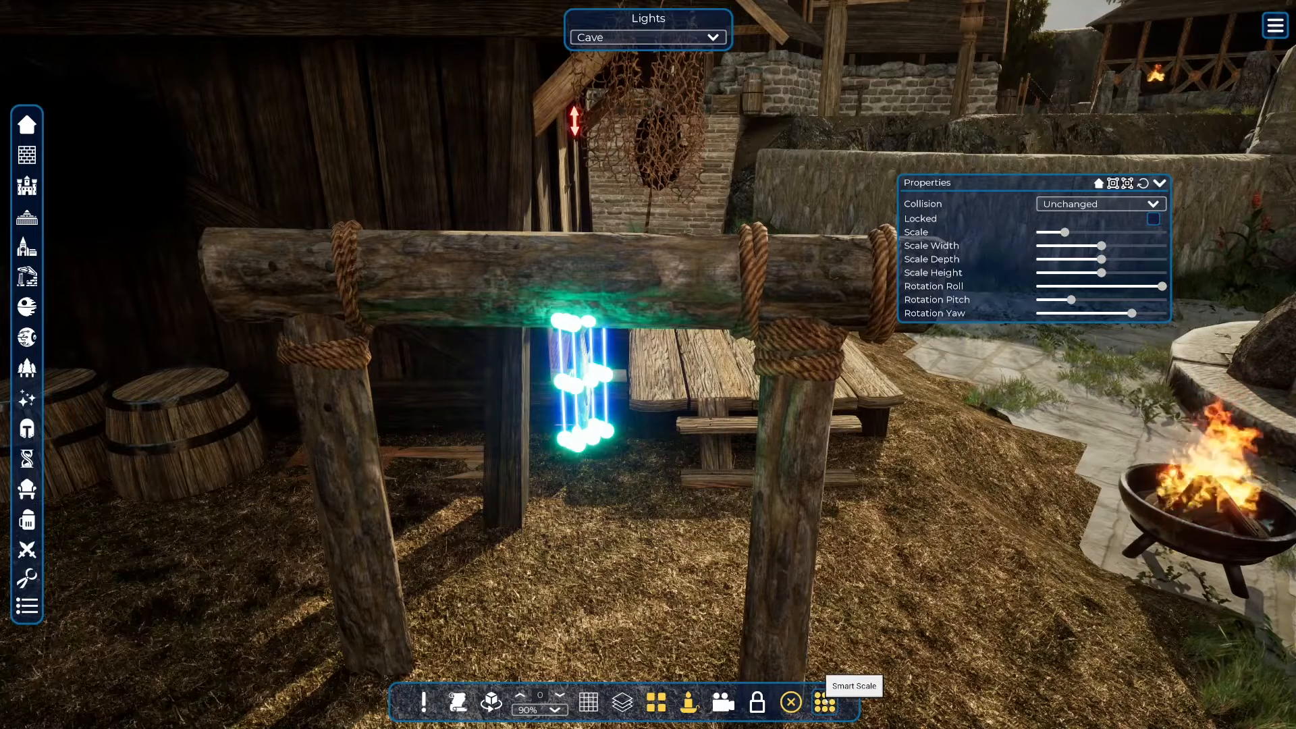
click(824, 702)
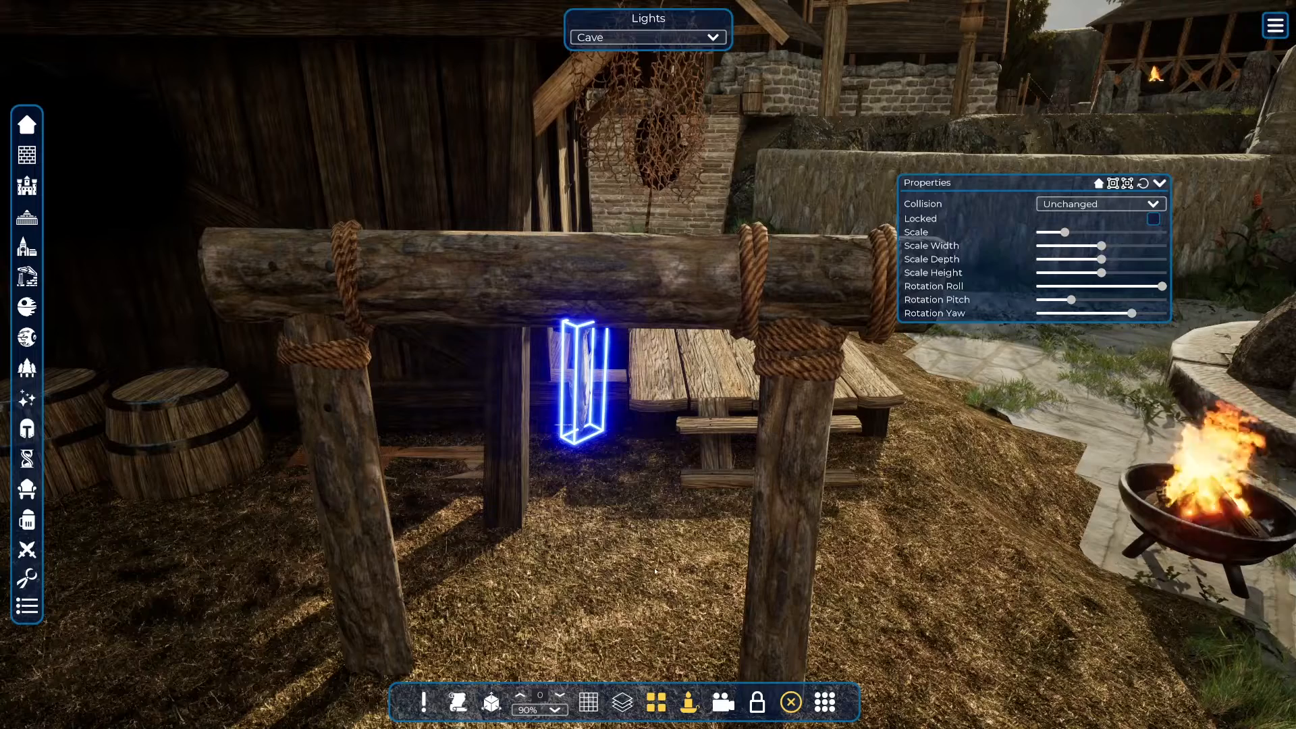
Stretch and shrink the fish's length and thickness in increments, finishing with a thicker body at about the original length
key(Up)
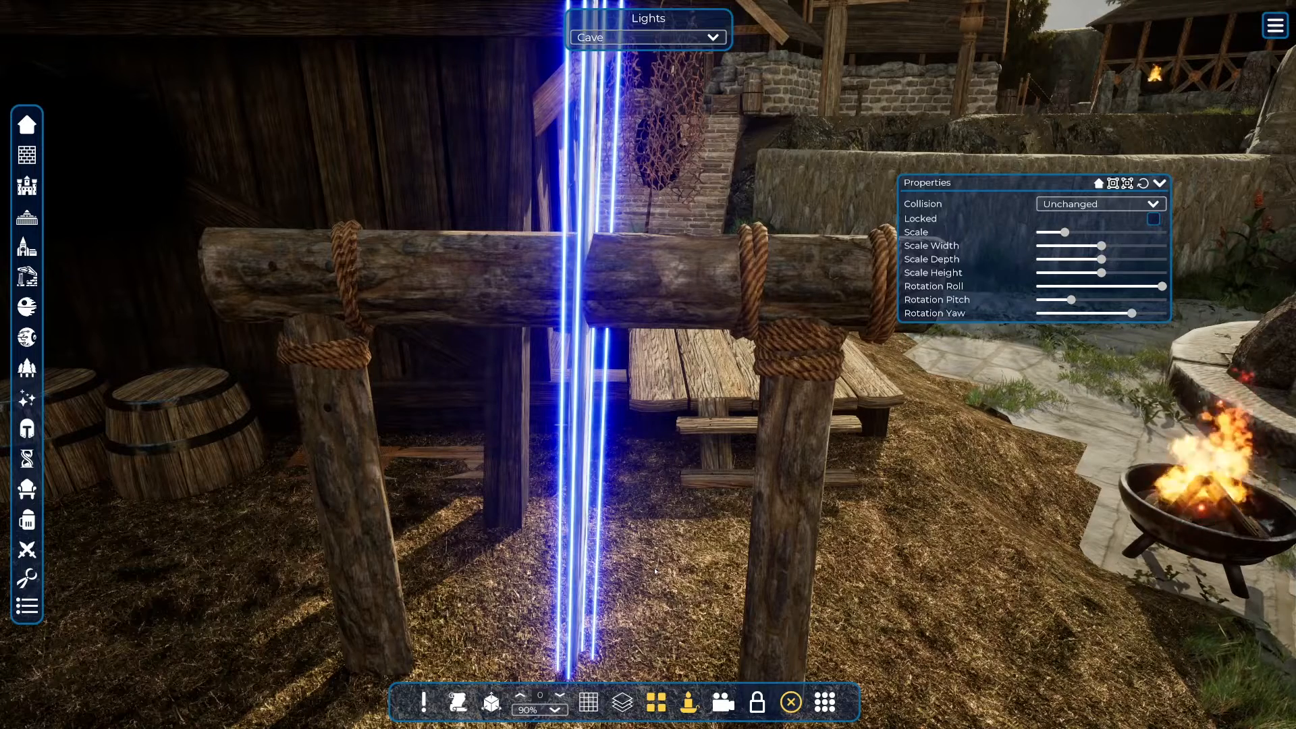
key(Down)
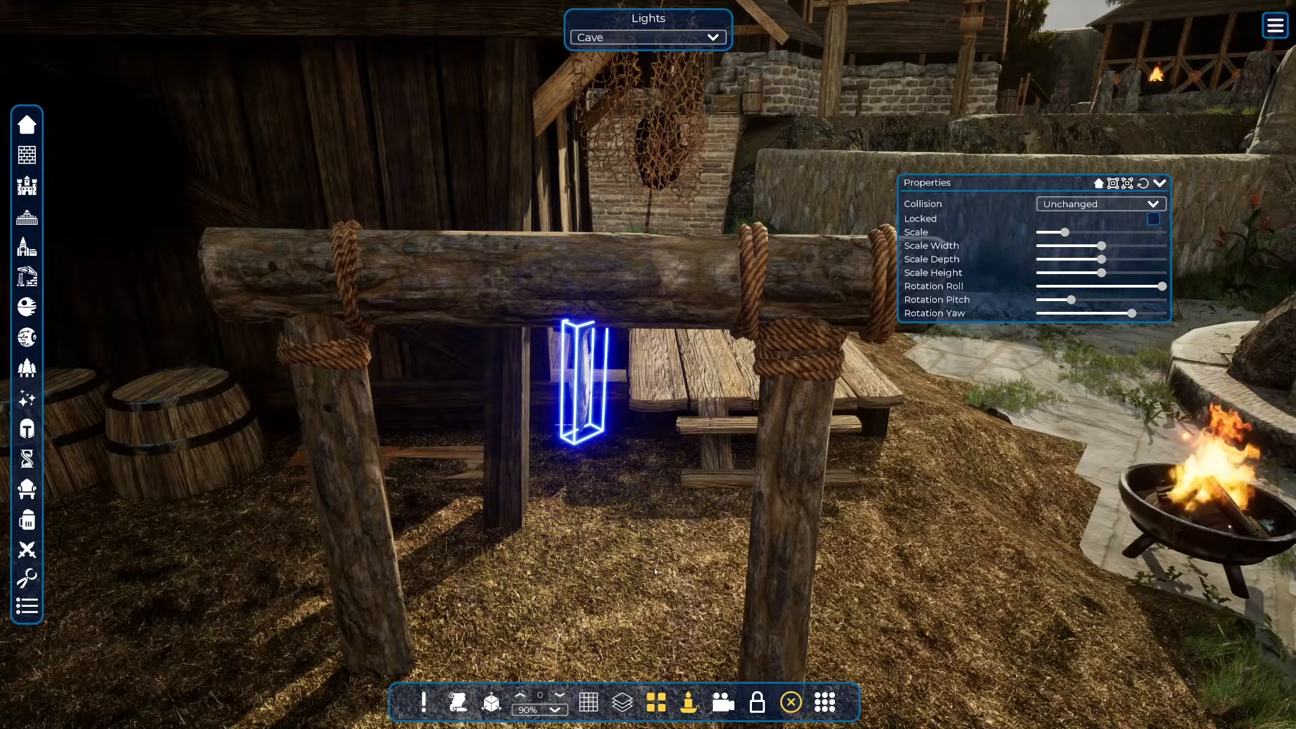
key(Up)
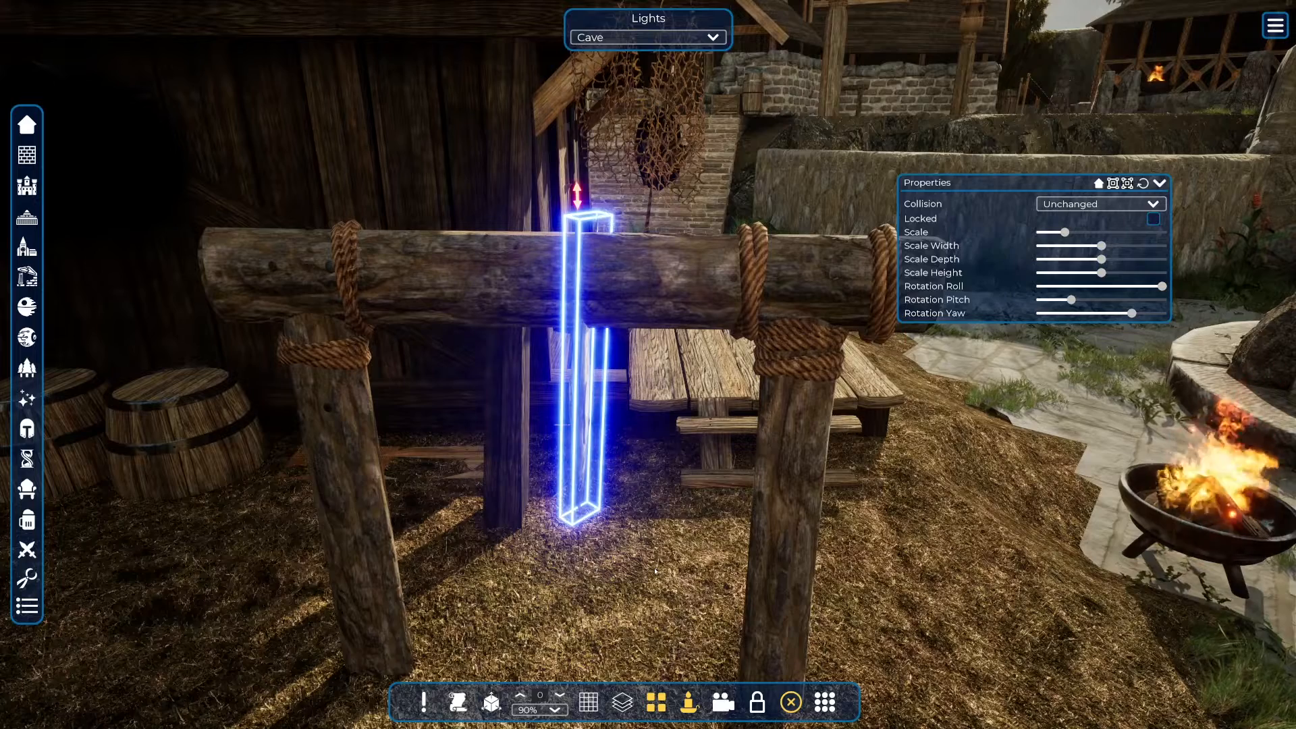
scroll(655, 571, down, 3)
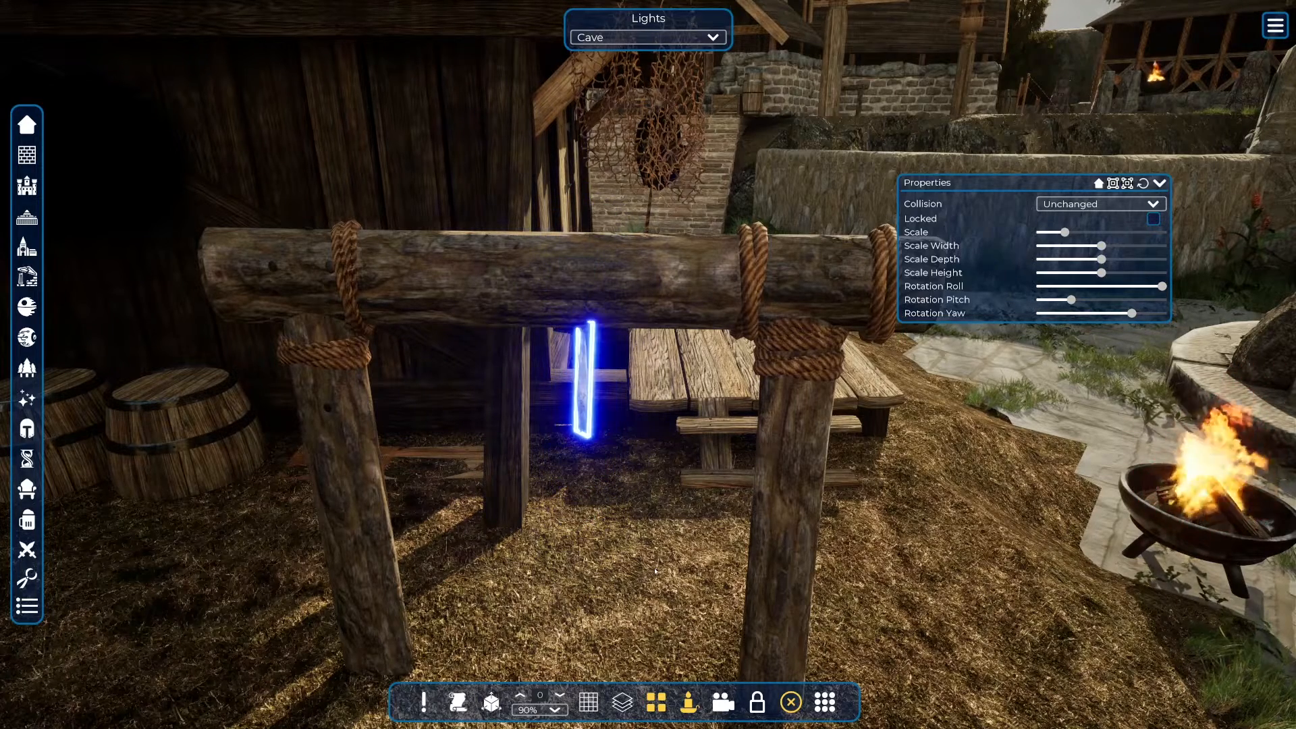
scroll(655, 572, down, 2)
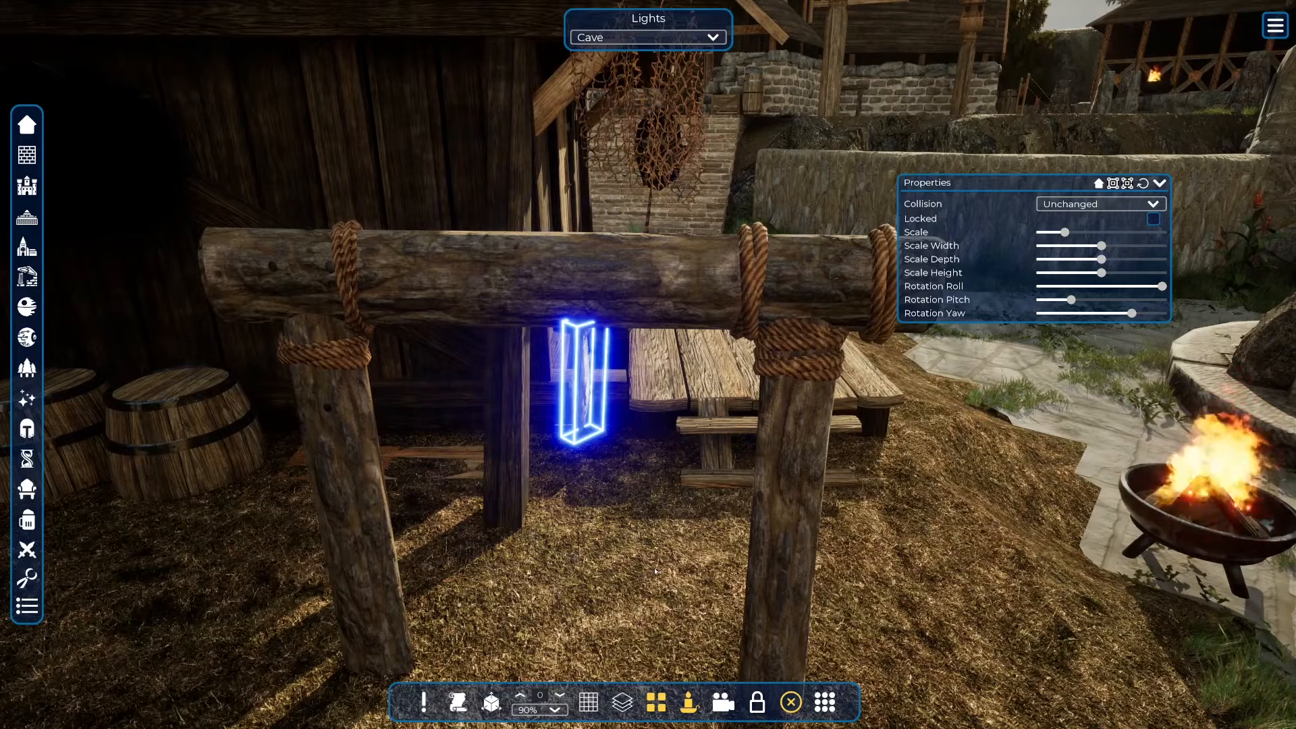
scroll(655, 571, down, 5)
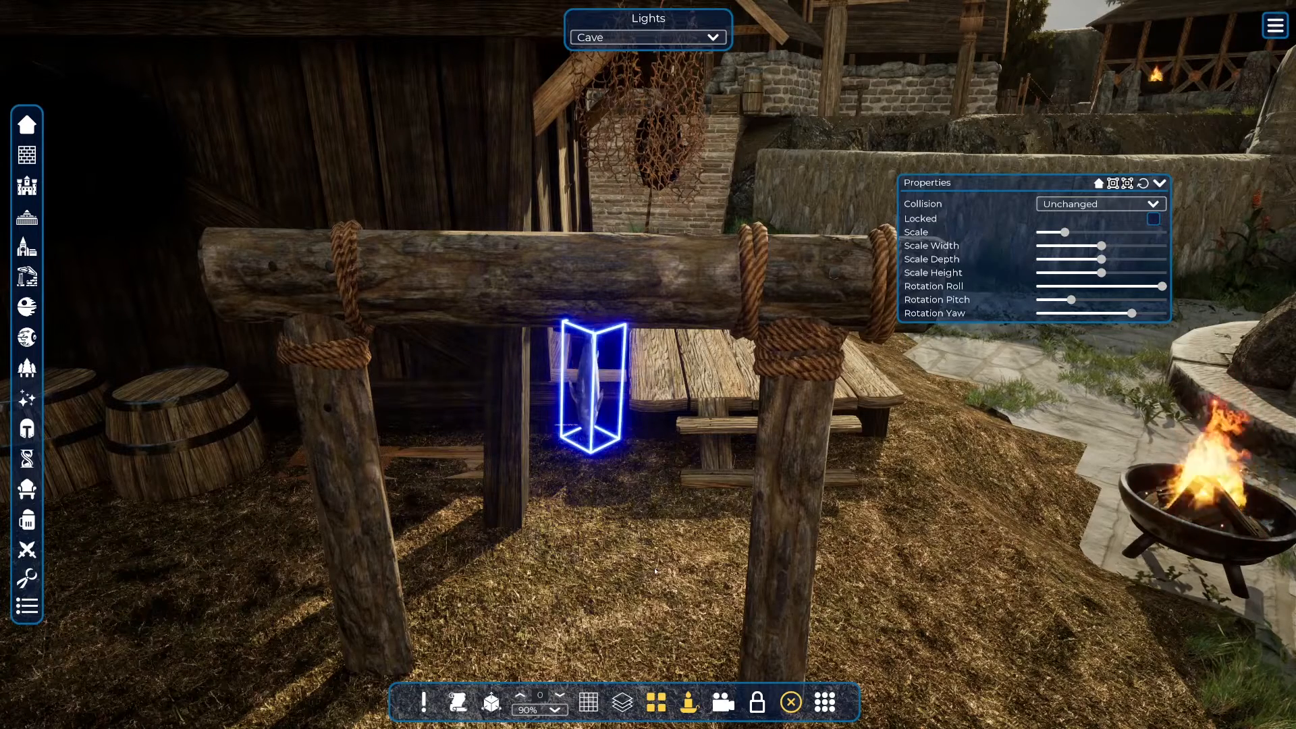
scroll(655, 571, down, 1)
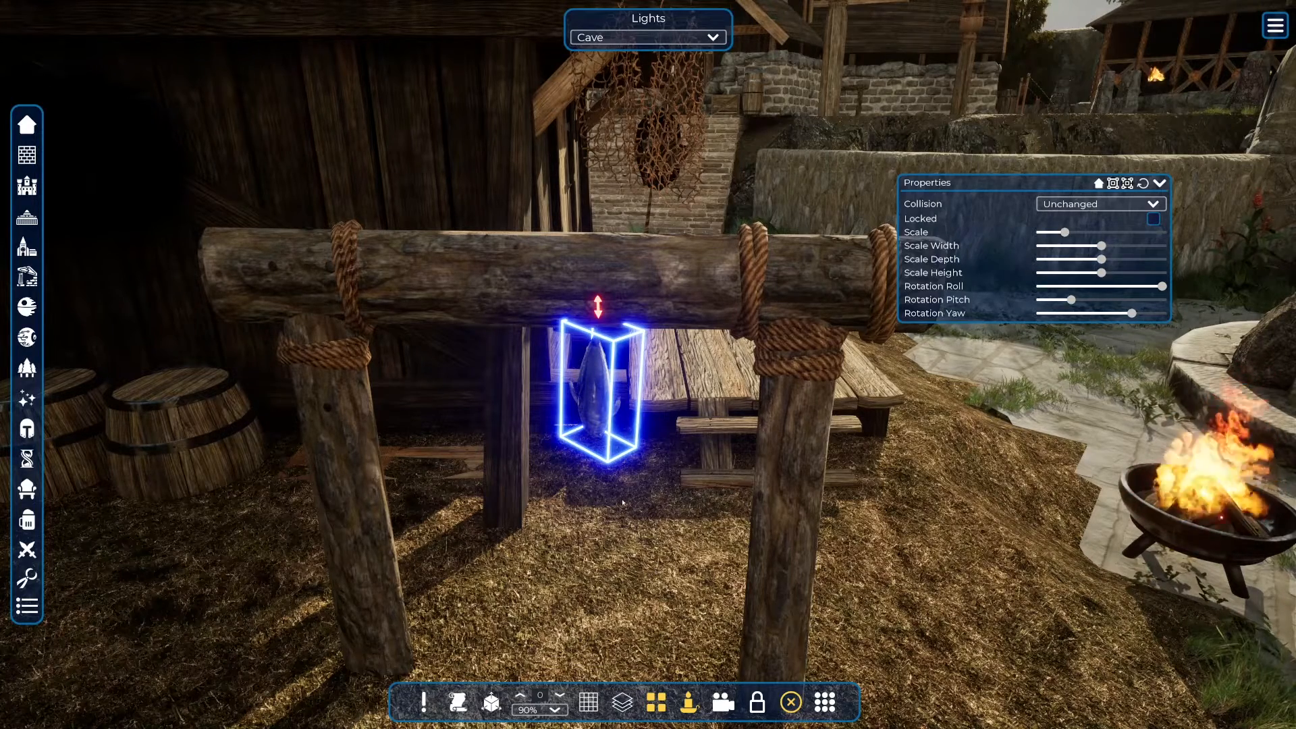
View the thickened fish from near and far, and switch the selection to the rack and back to the fish
right_drag(627, 500, 623, 580)
key(w)
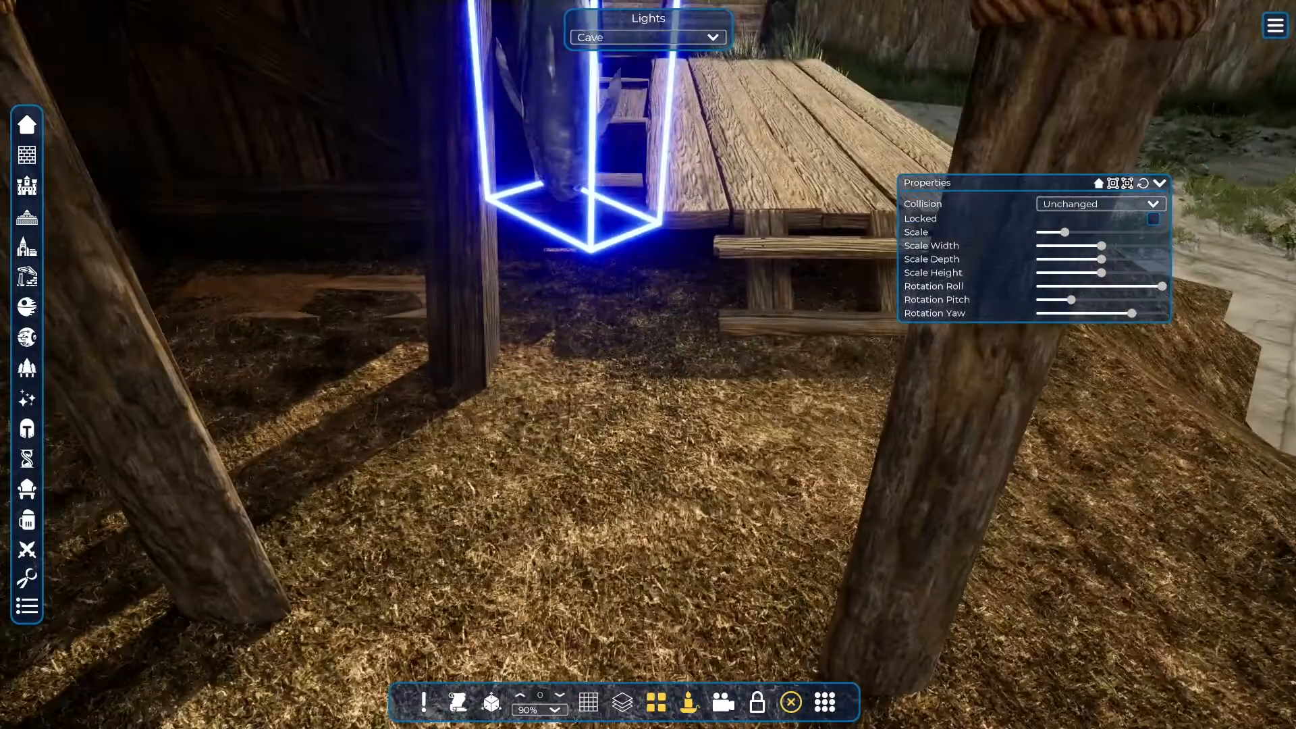
key(s)
right_drag(749, 484, 744, 436)
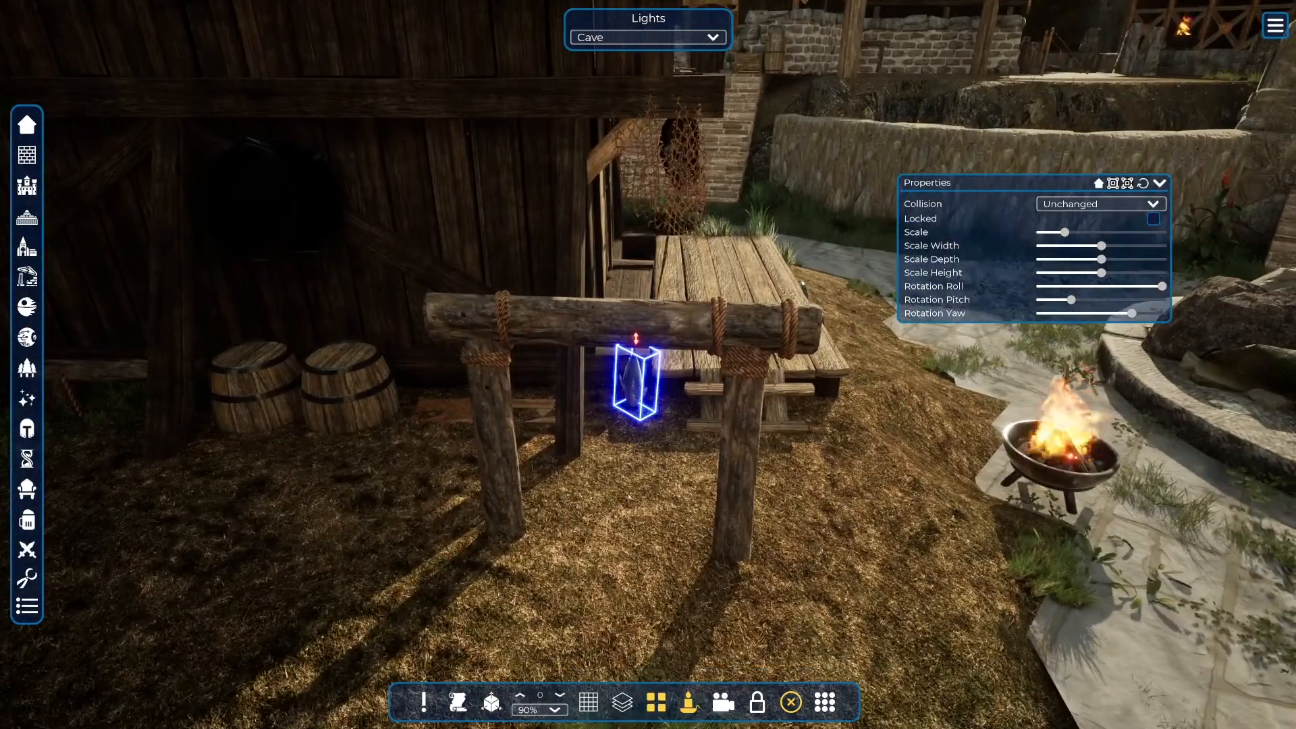
right_drag(768, 483, 752, 439)
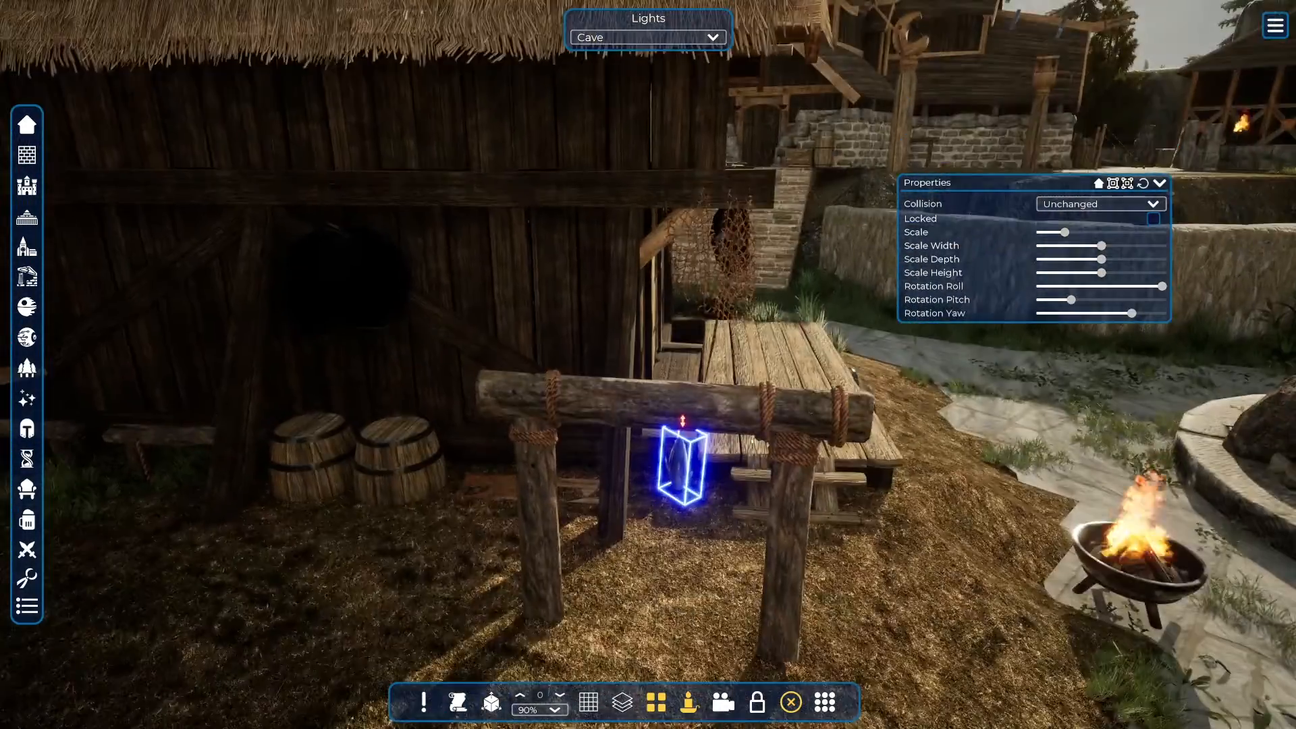
click(660, 408)
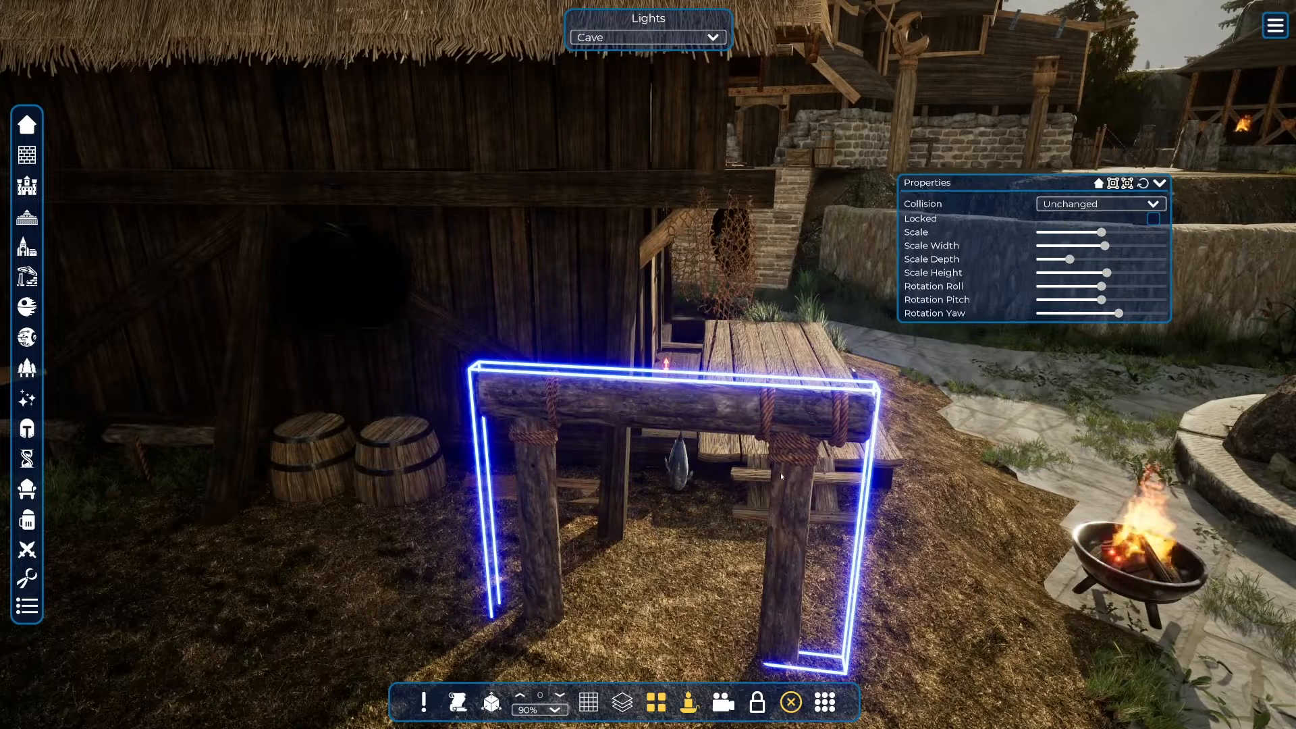
click(684, 470)
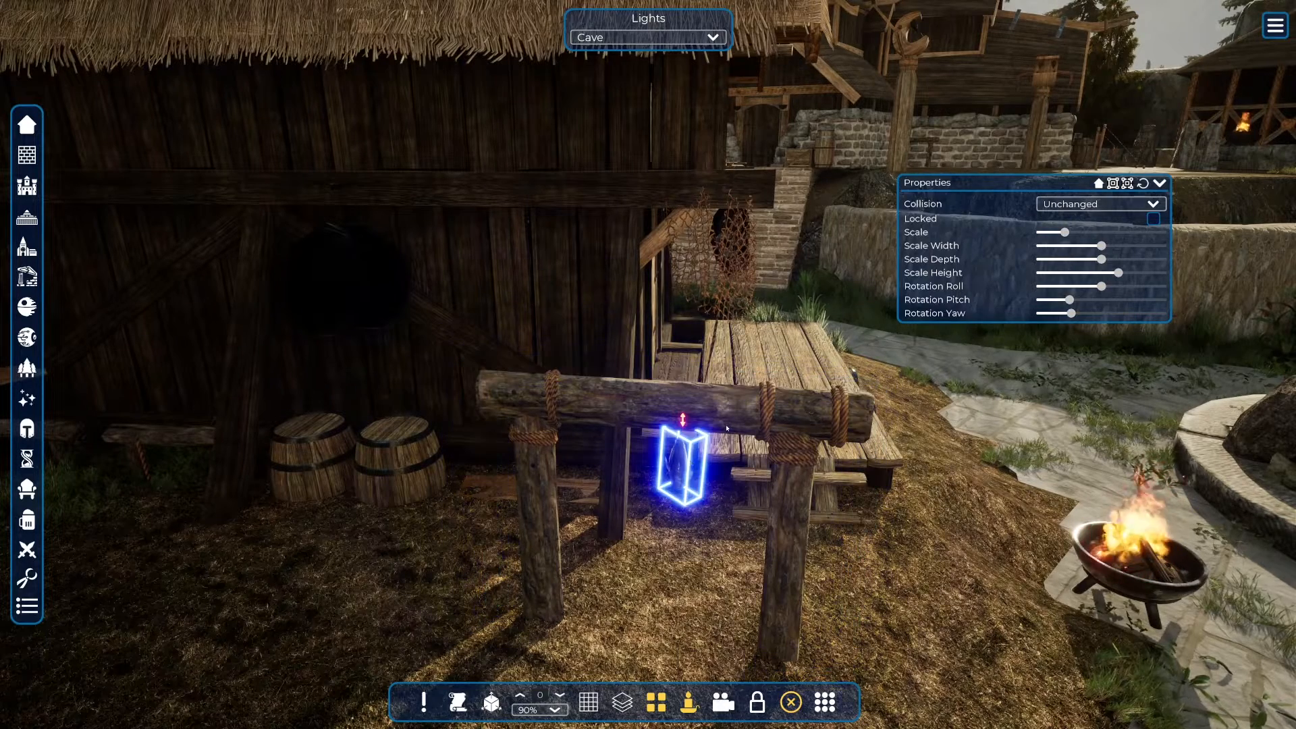
Lock the wooden rack, and test the lock by trying to pick its crossbeam and the hanging fish
click(763, 412)
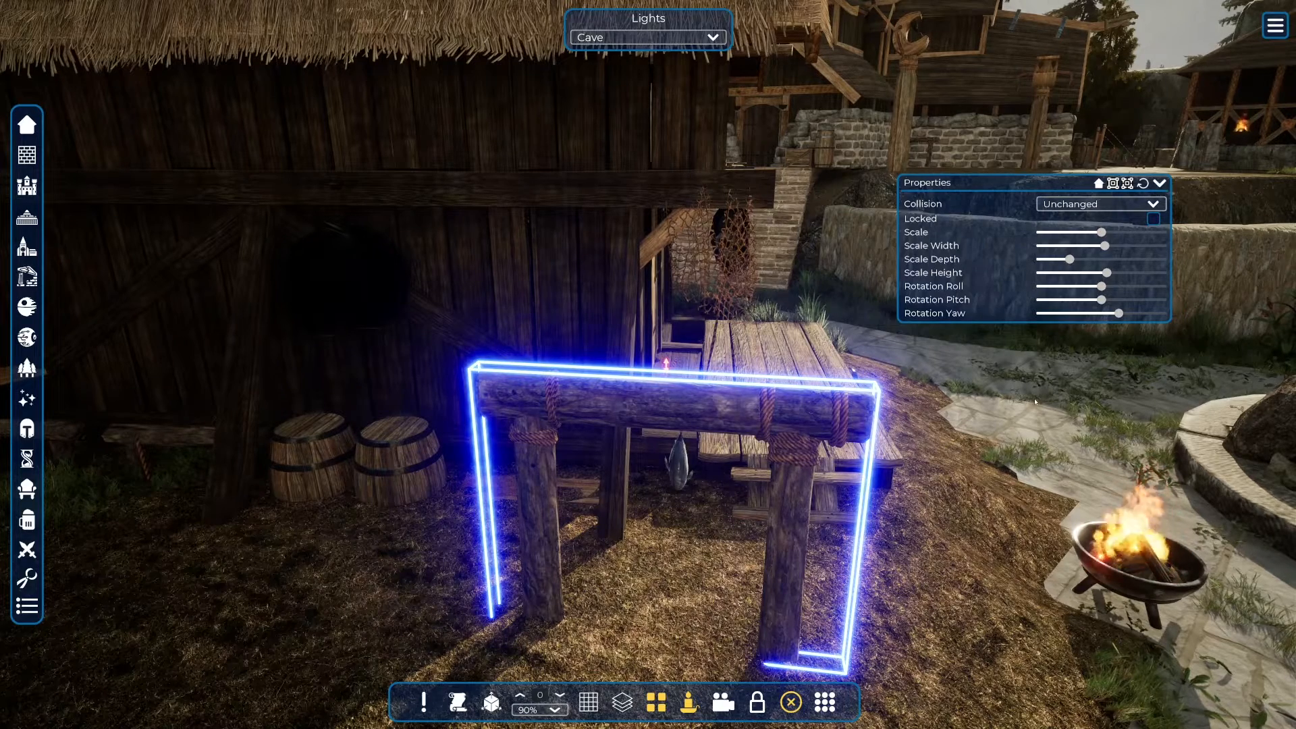
click(1153, 219)
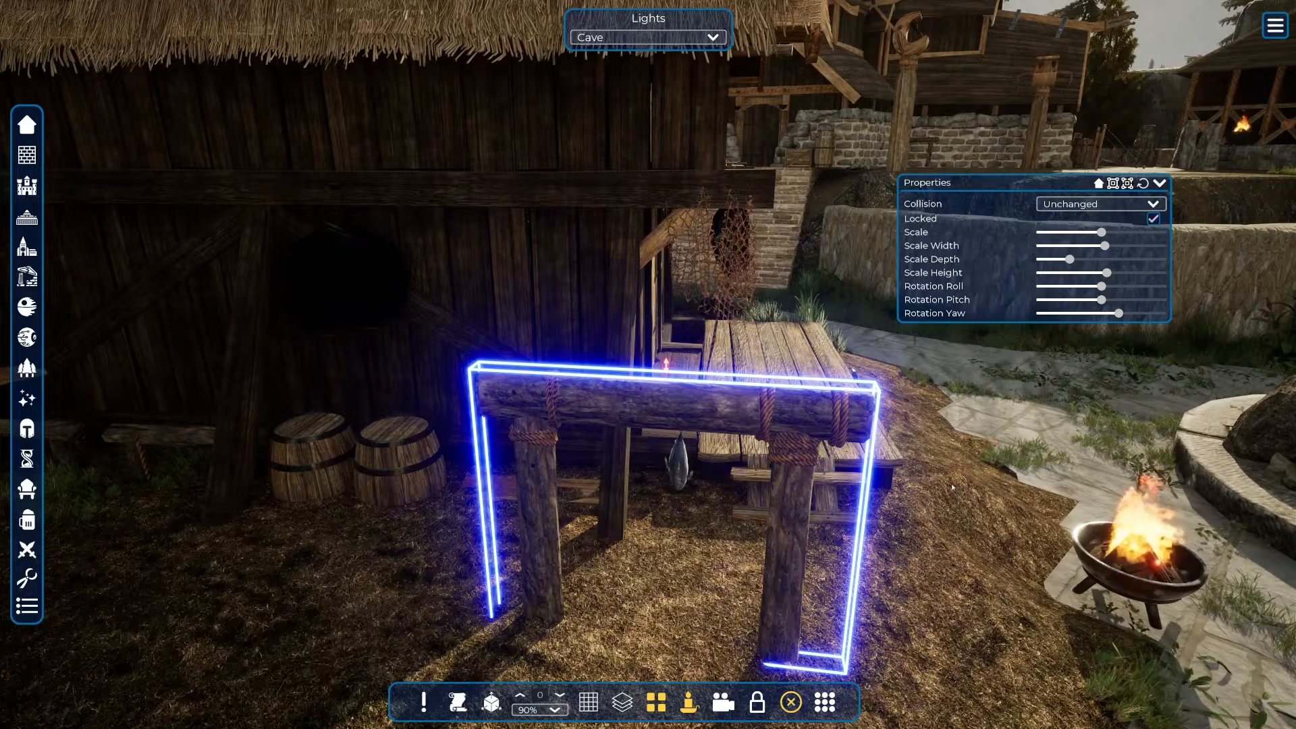
click(986, 352)
click(795, 416)
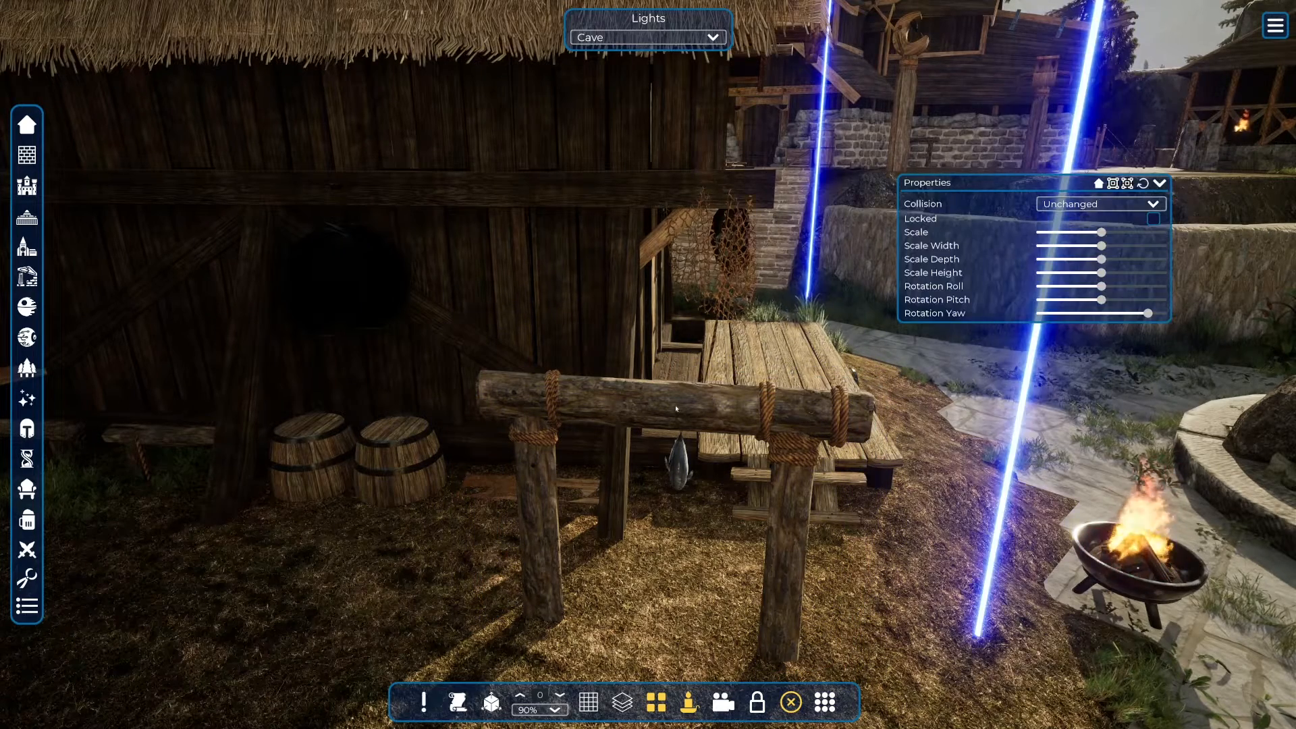
click(687, 465)
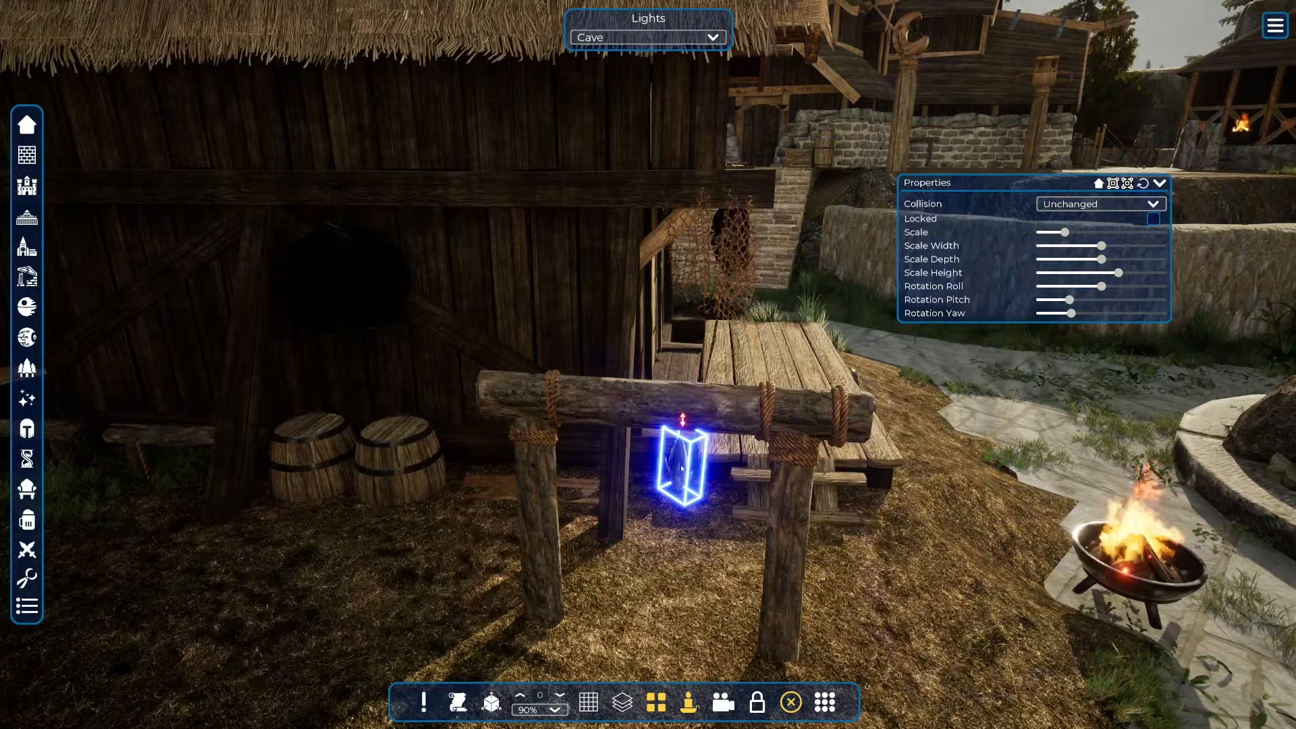
Lock the large object surrounding the thatched house behind the rack, and reselect the hanging fish
click(792, 370)
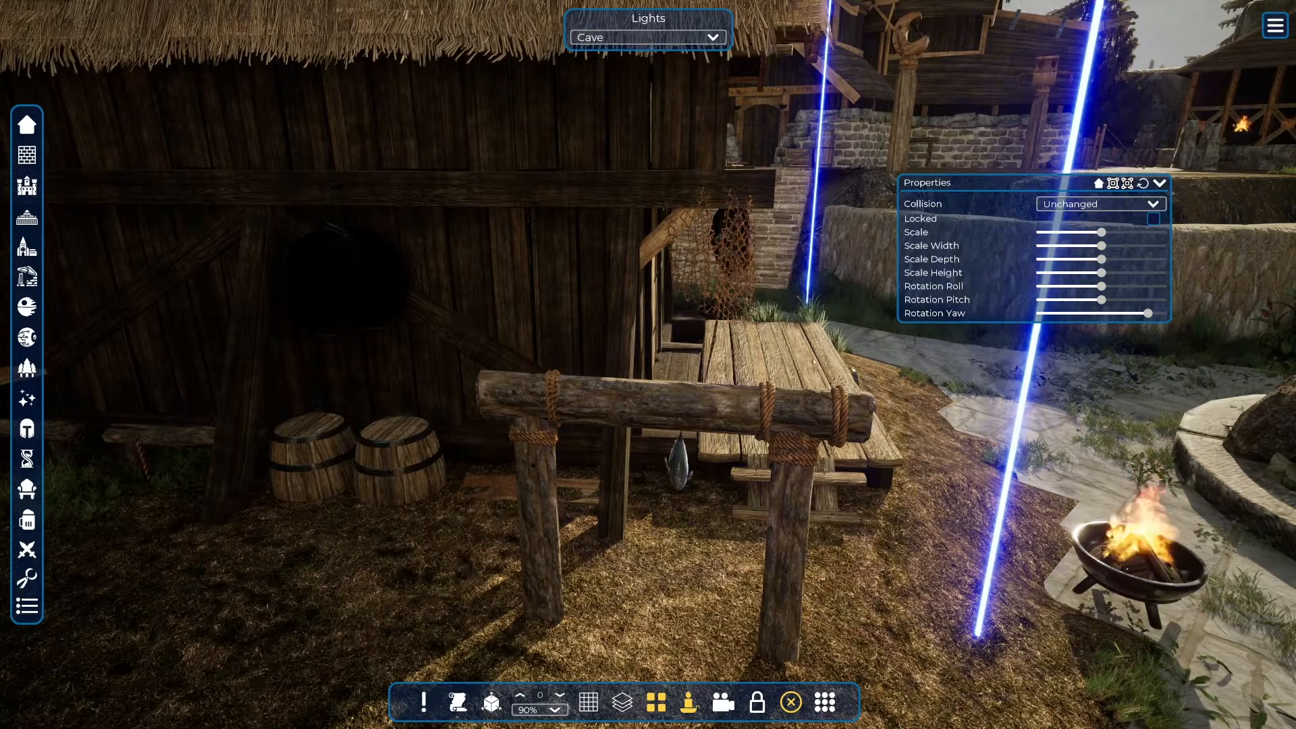
key(s)
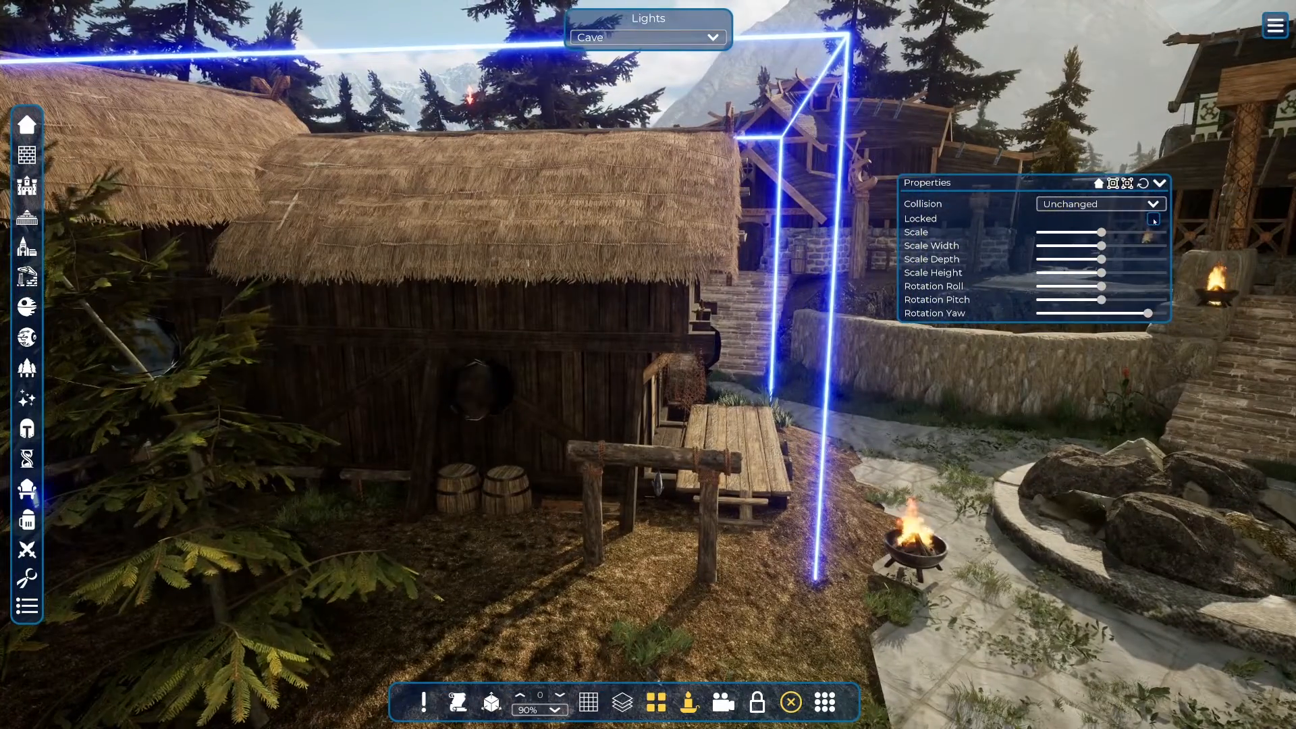
click(1154, 219)
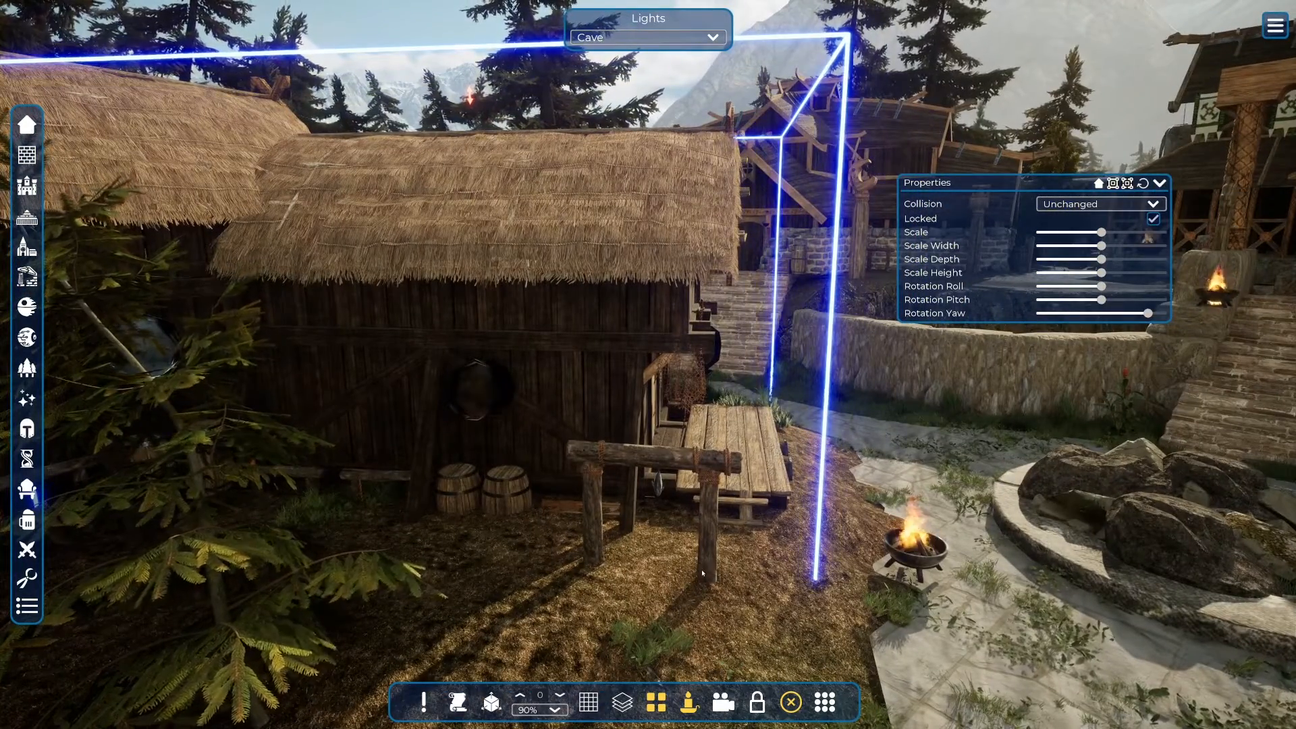
click(662, 487)
click(658, 483)
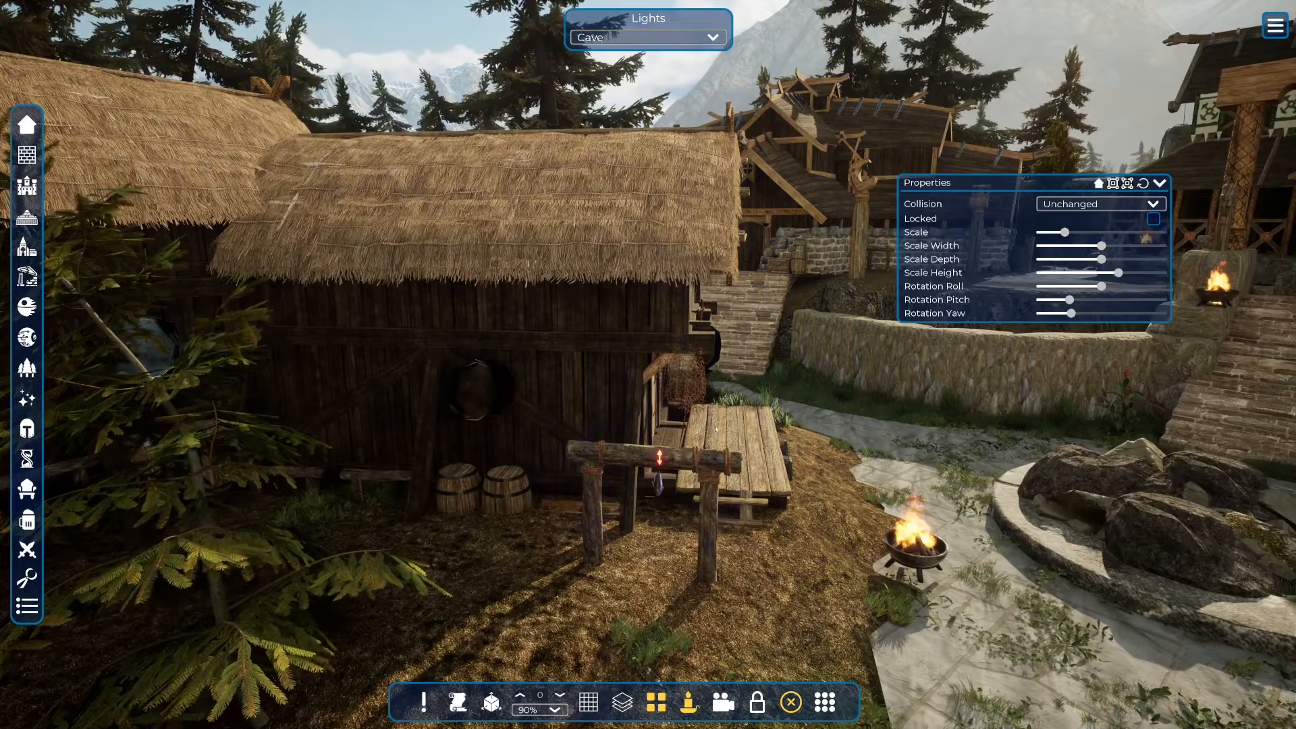
Make locked assets selectable and unlock the large object surrounding the thatched house
click(669, 478)
click(659, 484)
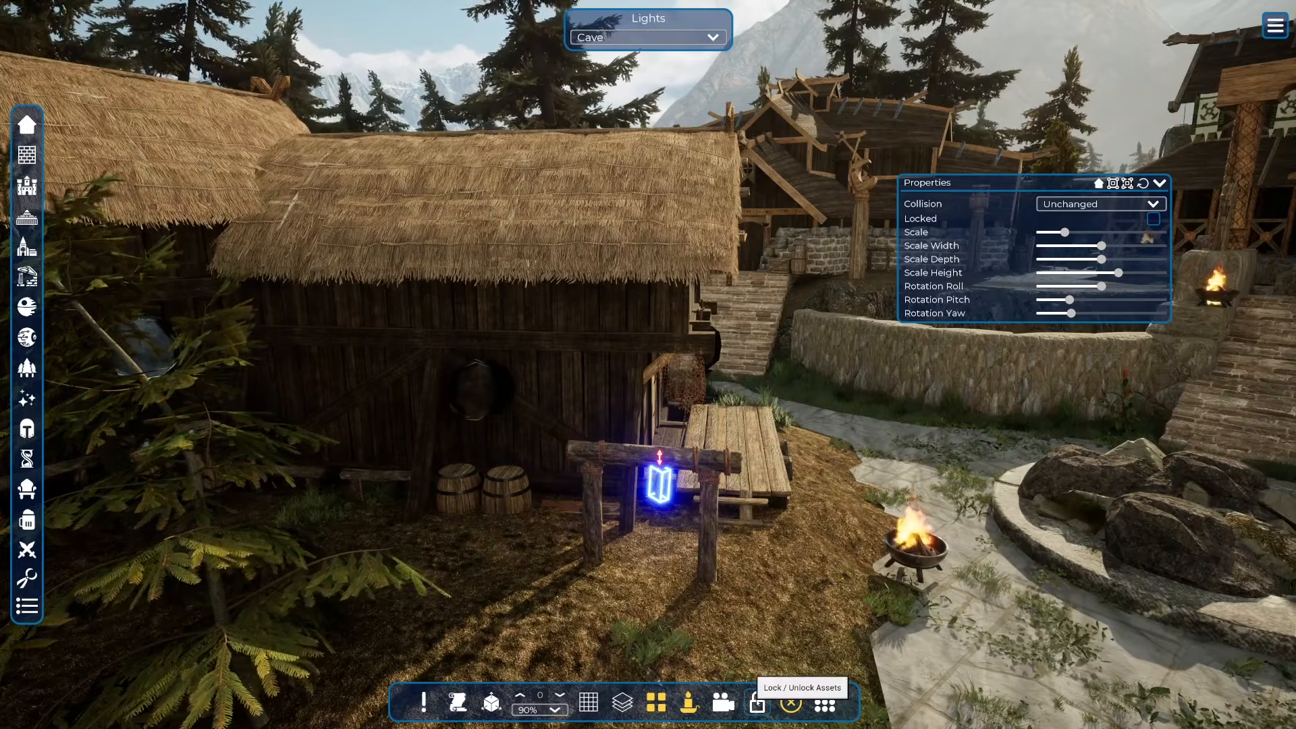
click(757, 702)
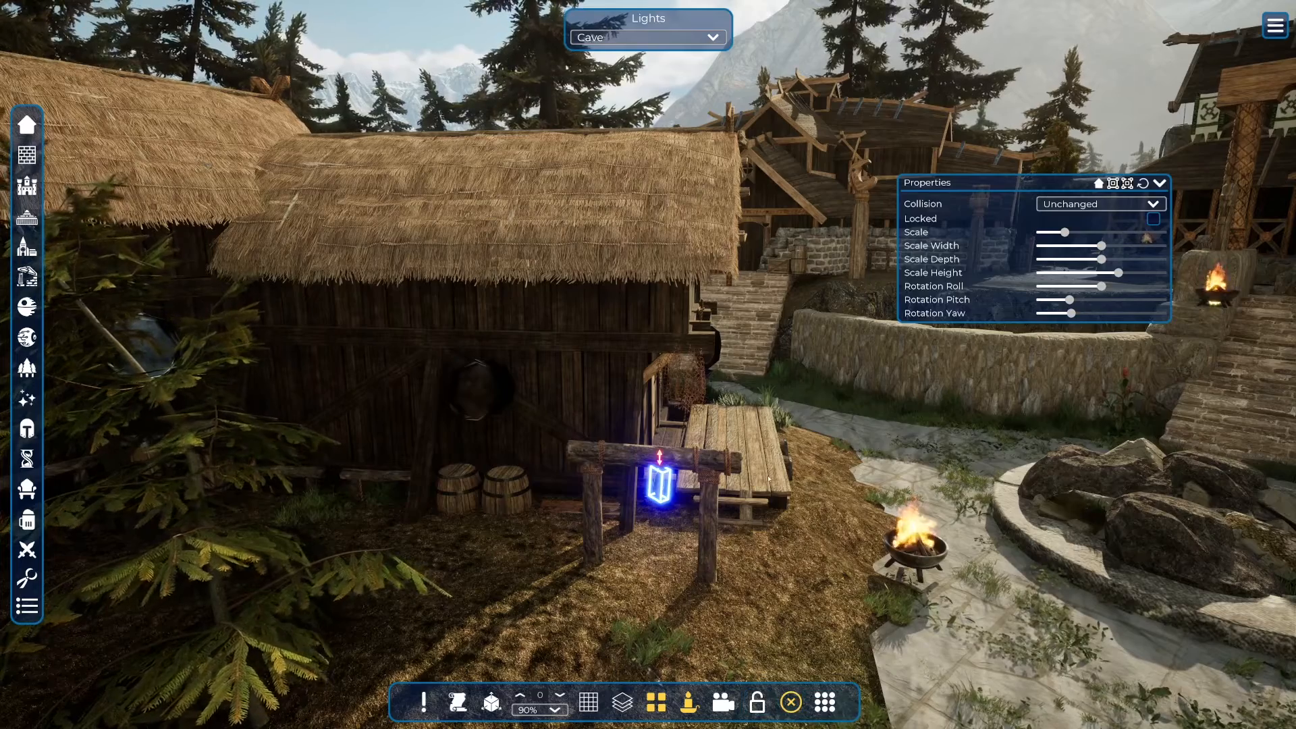
click(783, 452)
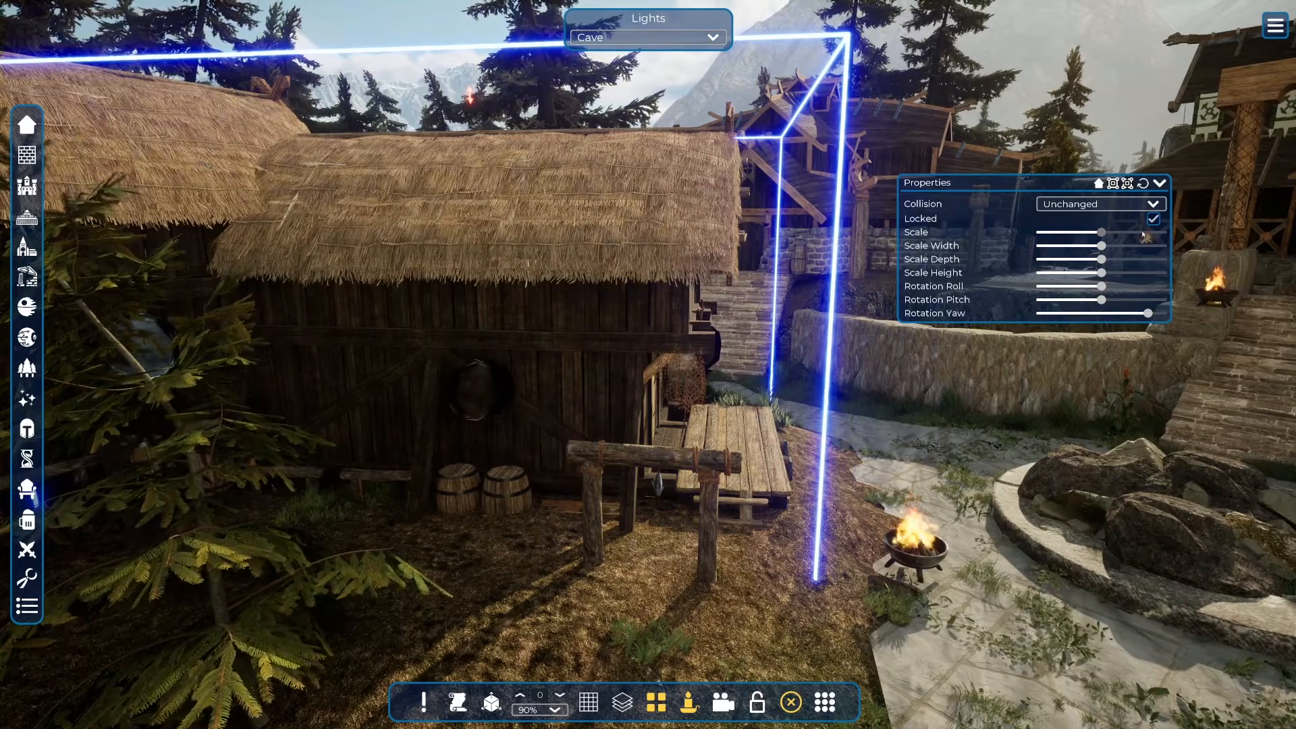
click(1154, 219)
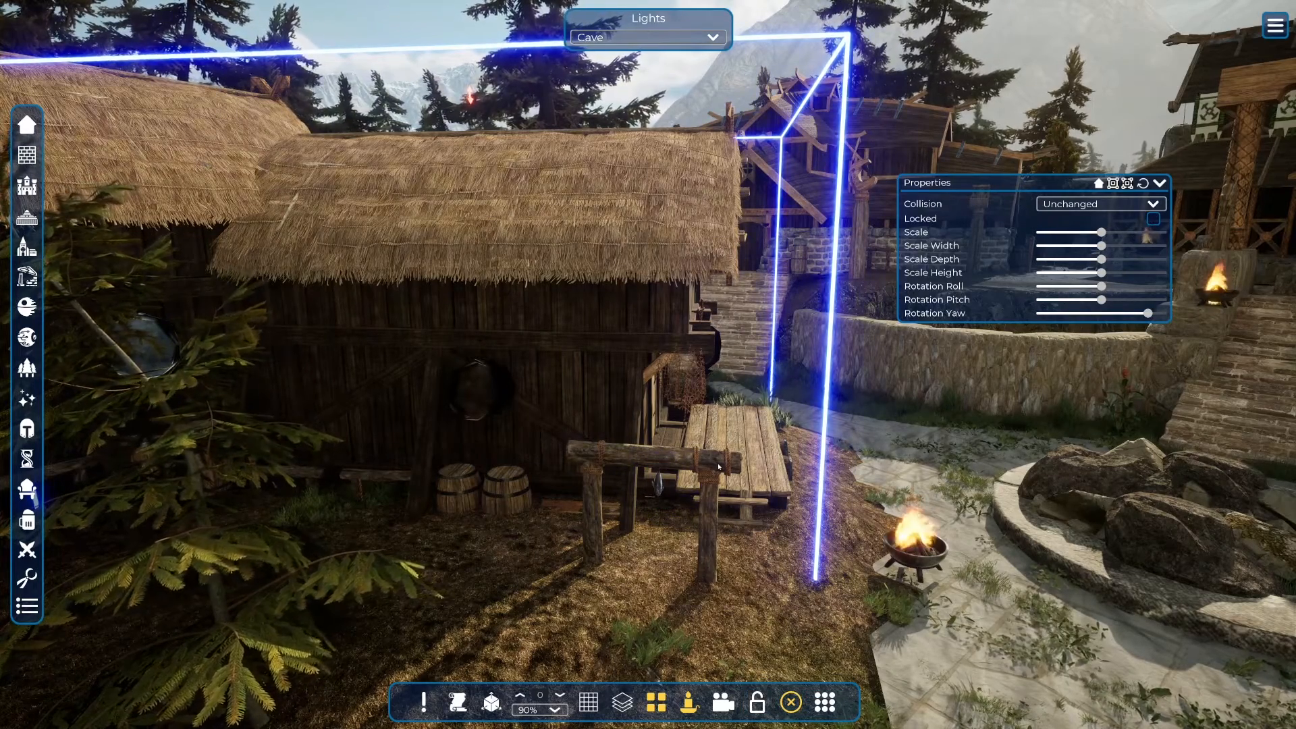
Unlock the wooden rack and reselect the hanging fish
click(724, 461)
click(1152, 221)
click(642, 475)
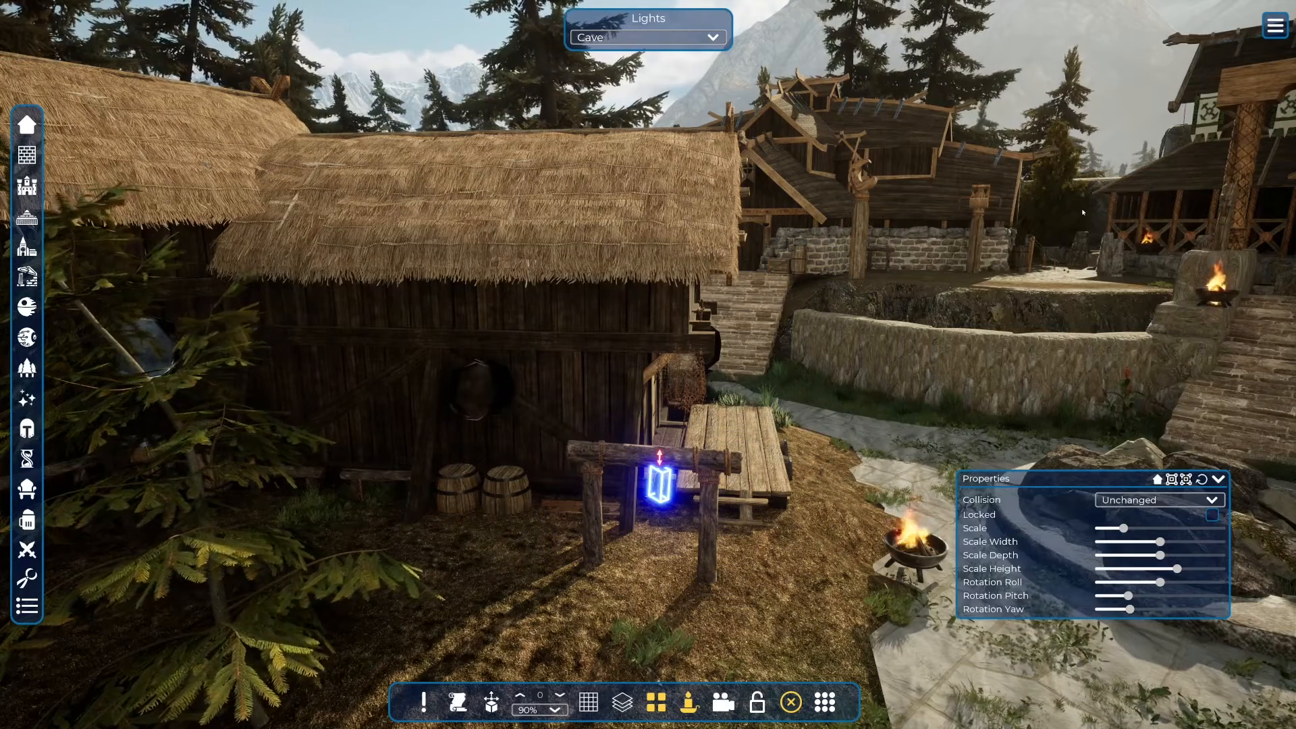
Enable Continuous Arrows in the customization options
click(1275, 26)
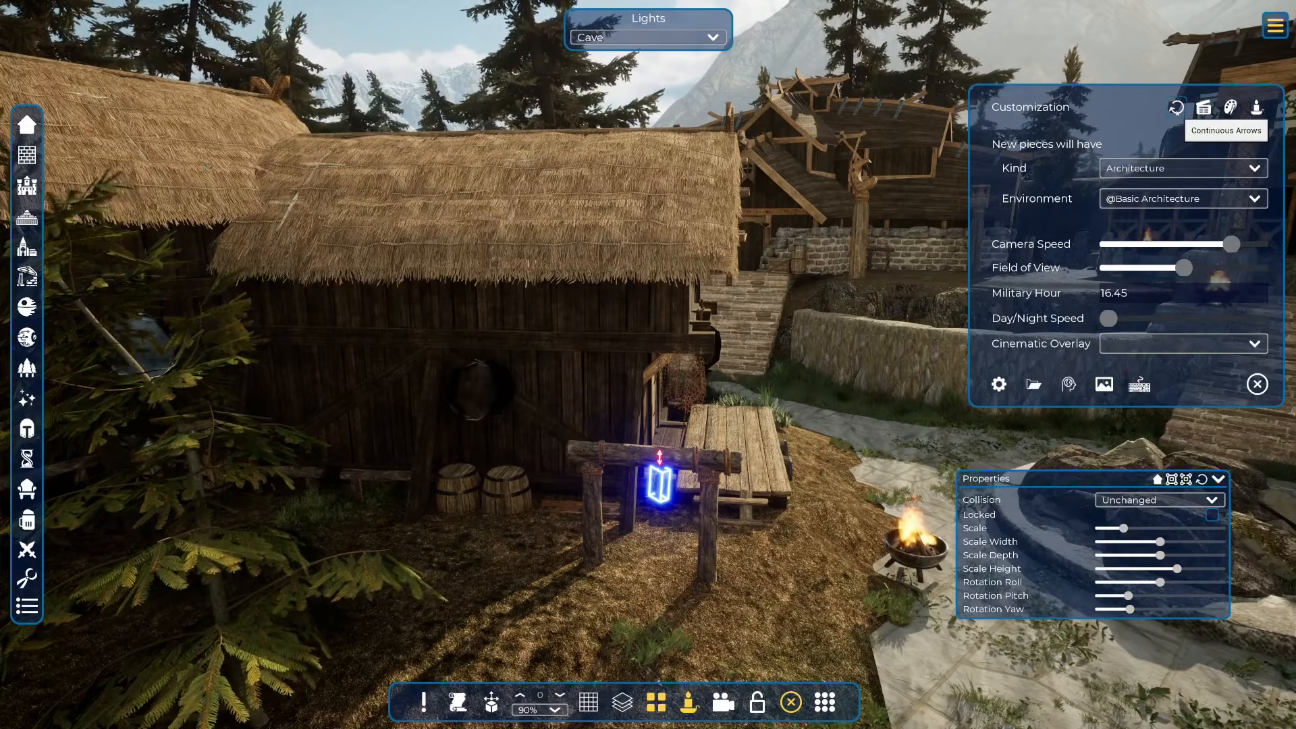
click(1181, 105)
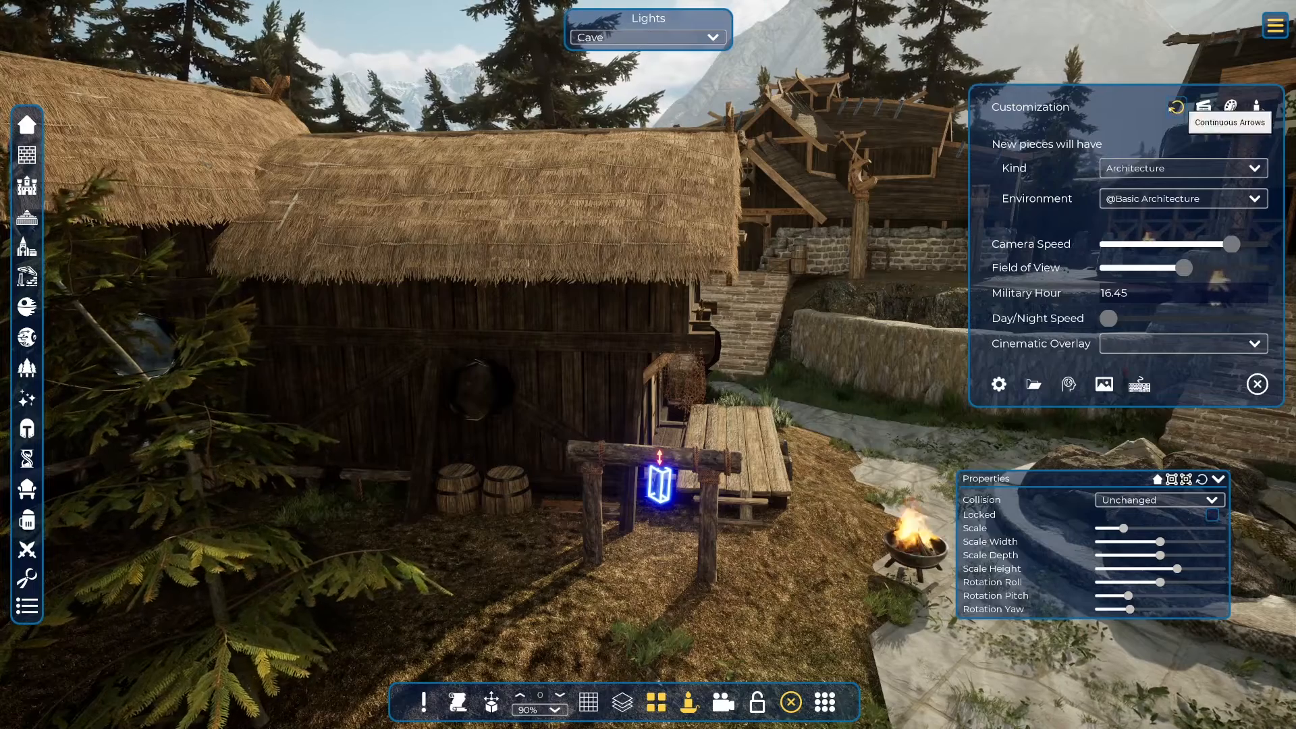
click(1273, 27)
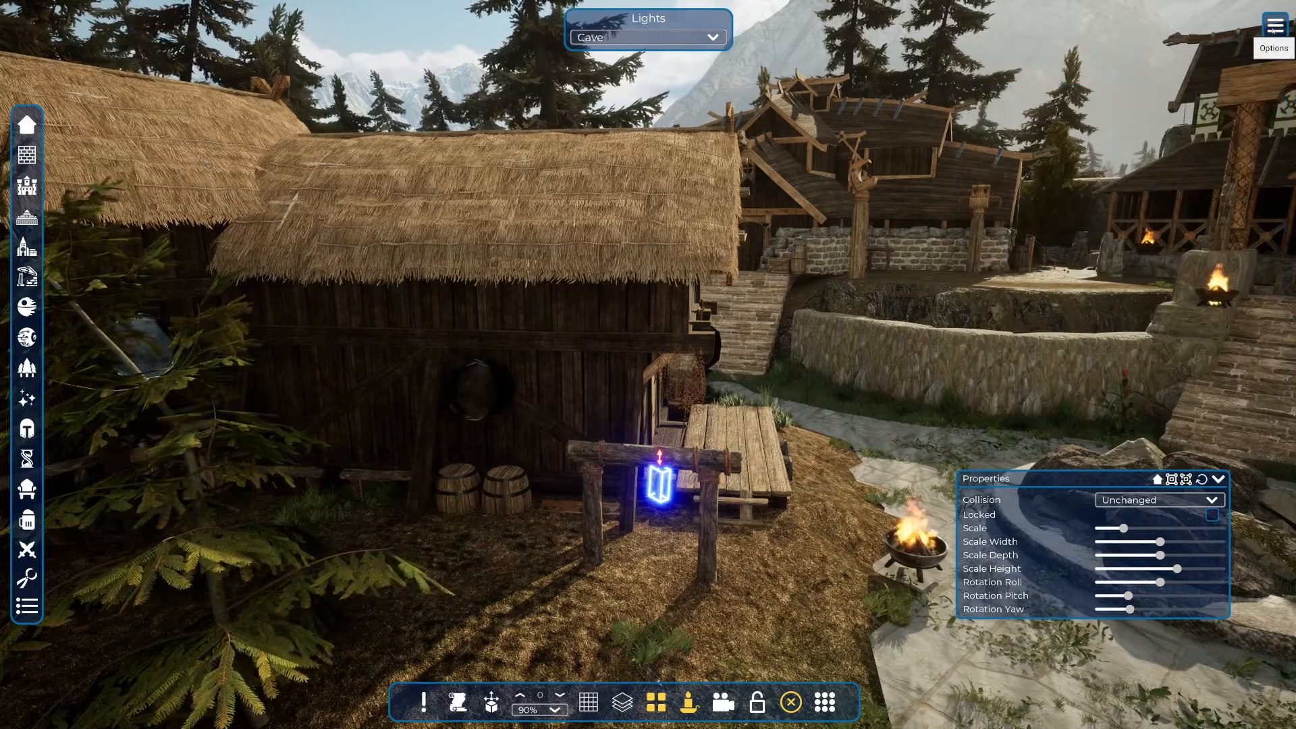
Glide the hanging fish continuously sideways, back and forth, and up and down beneath the rack's crossbeam
right_drag(649, 364, 716, 415)
key(w)
key(w)
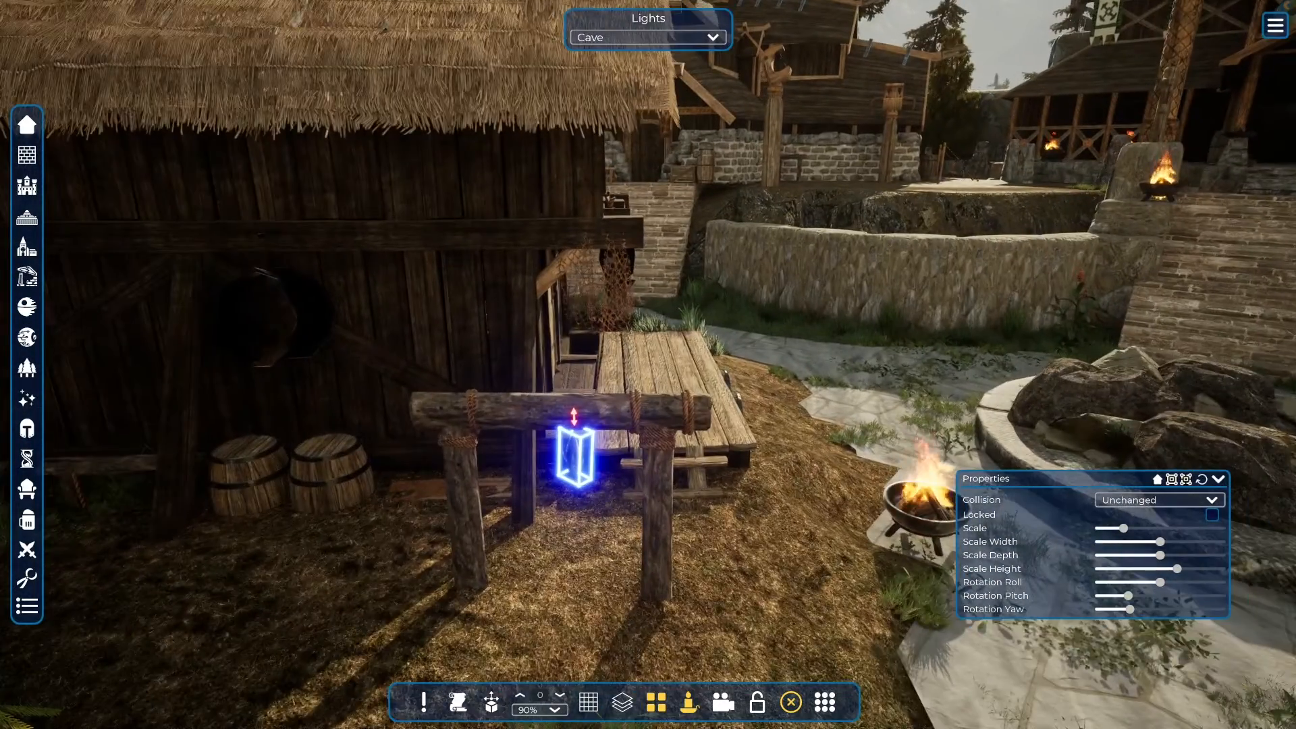
key(q)
key(w)
right_drag(736, 513, 718, 482)
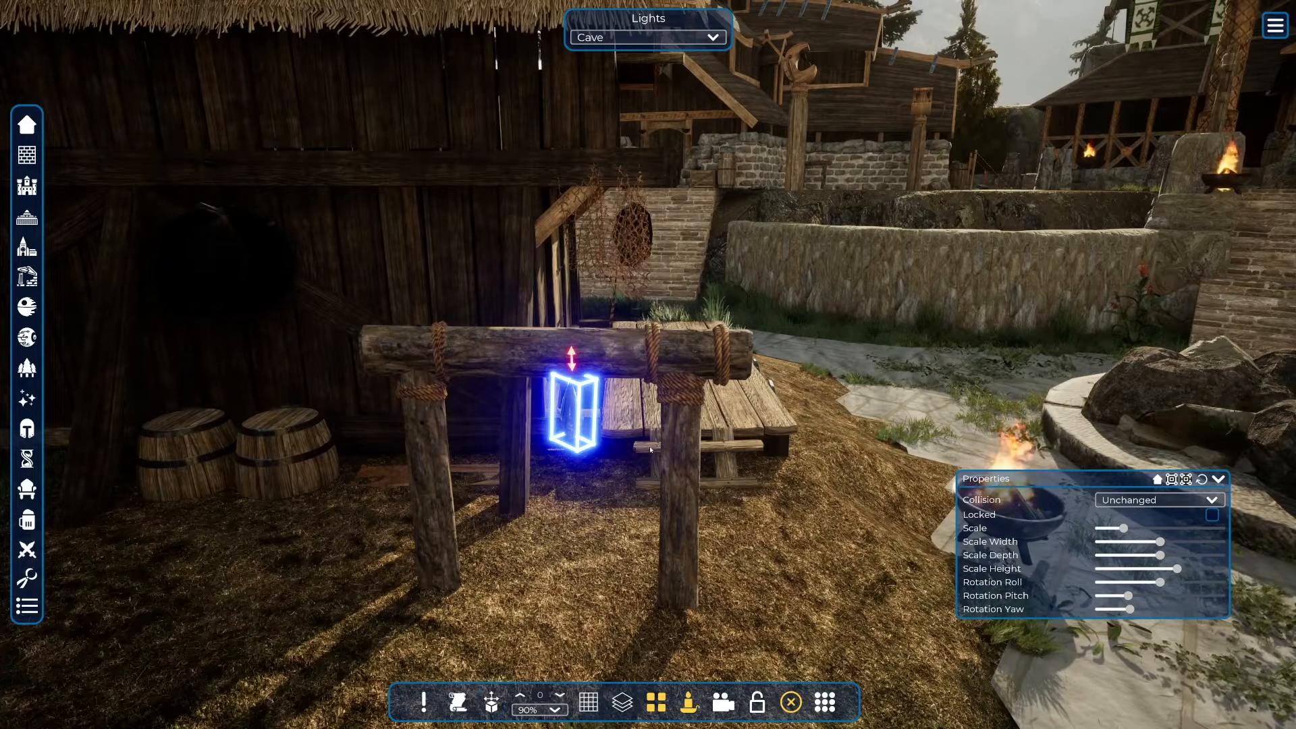
key(Left)
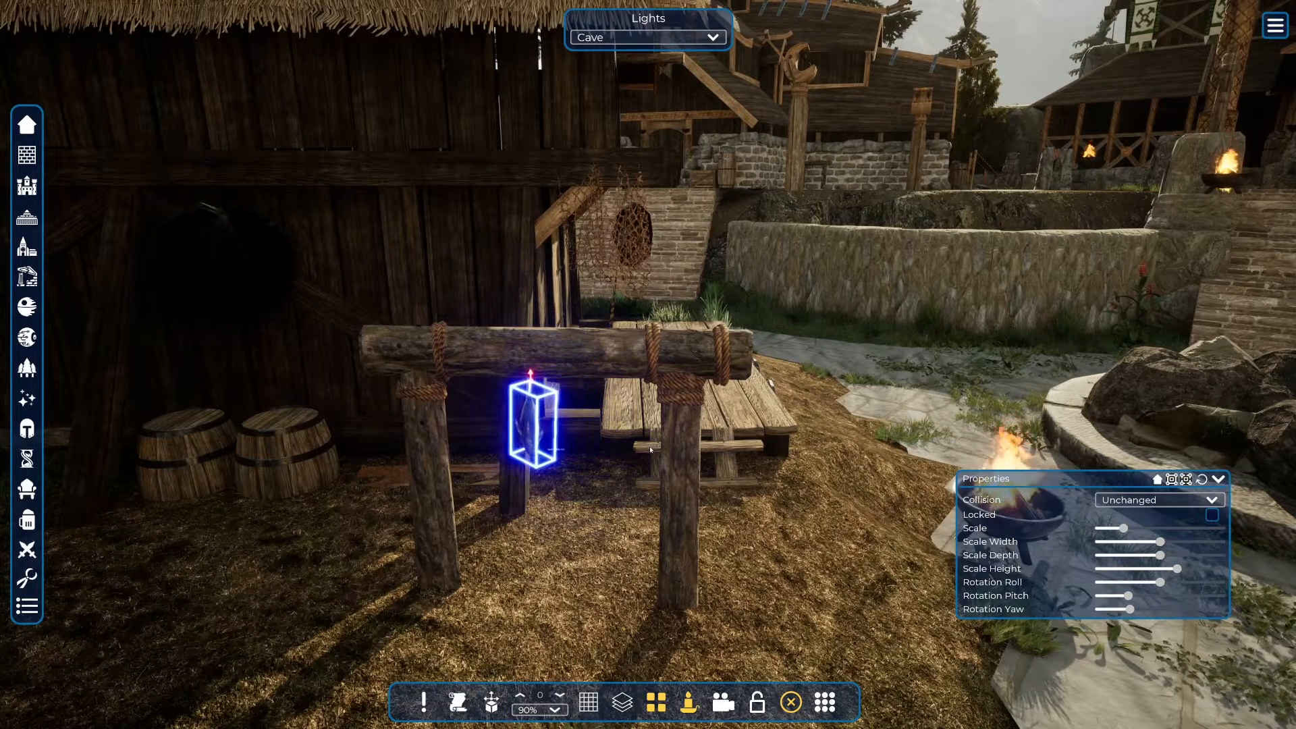
key(Right)
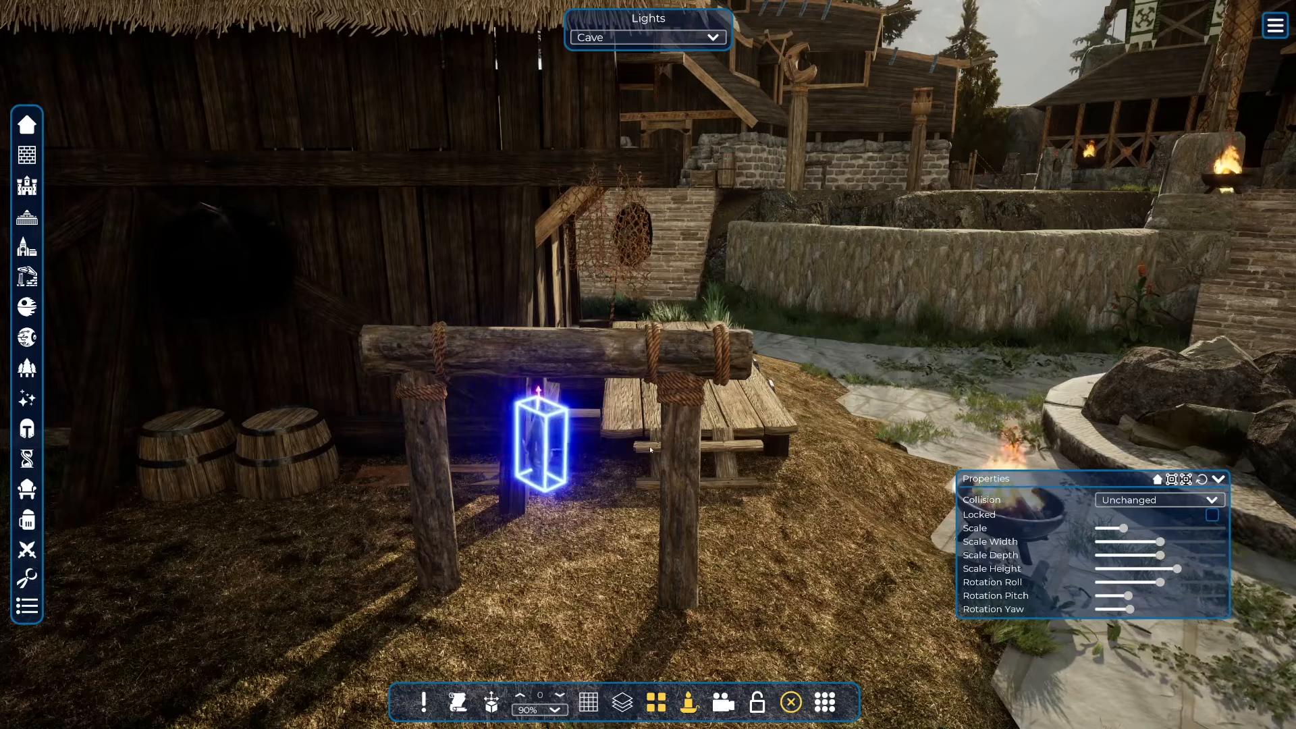
key(Left)
key(Page_Up)
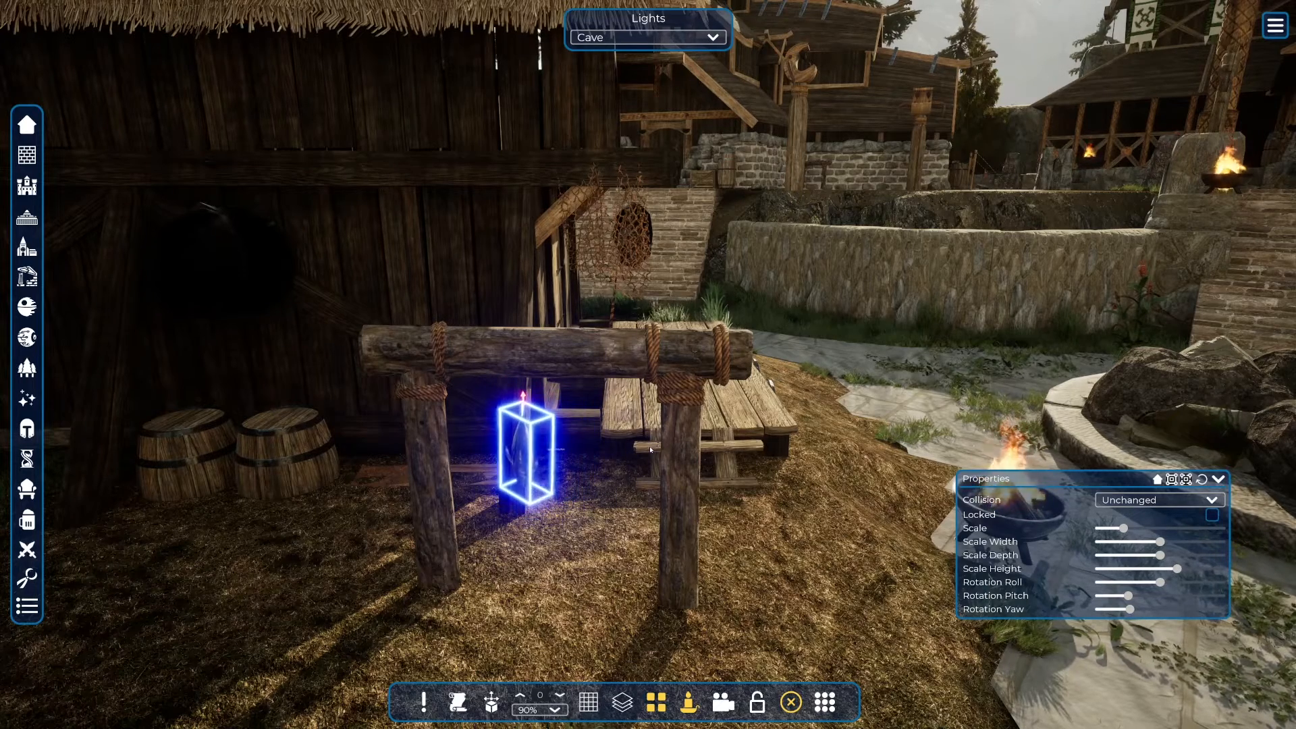
key(Page_Down)
key(Left)
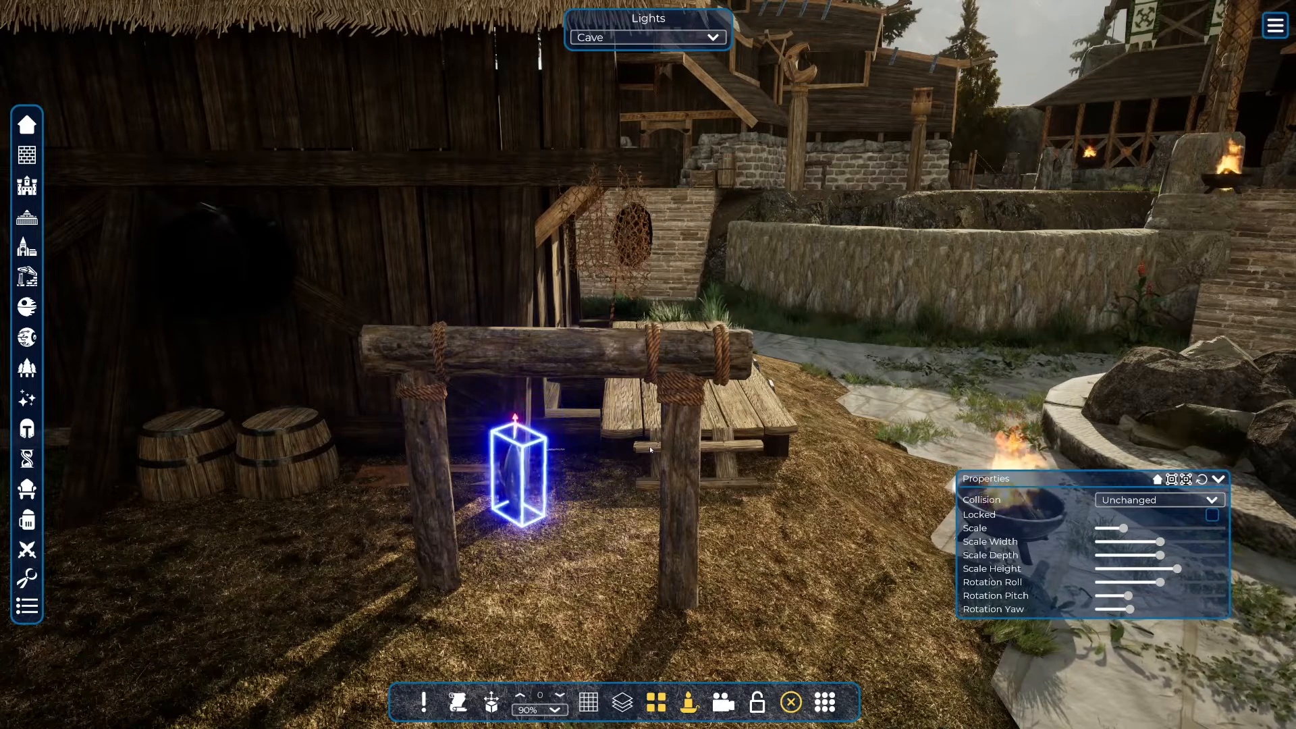
key(Left)
key(Right)
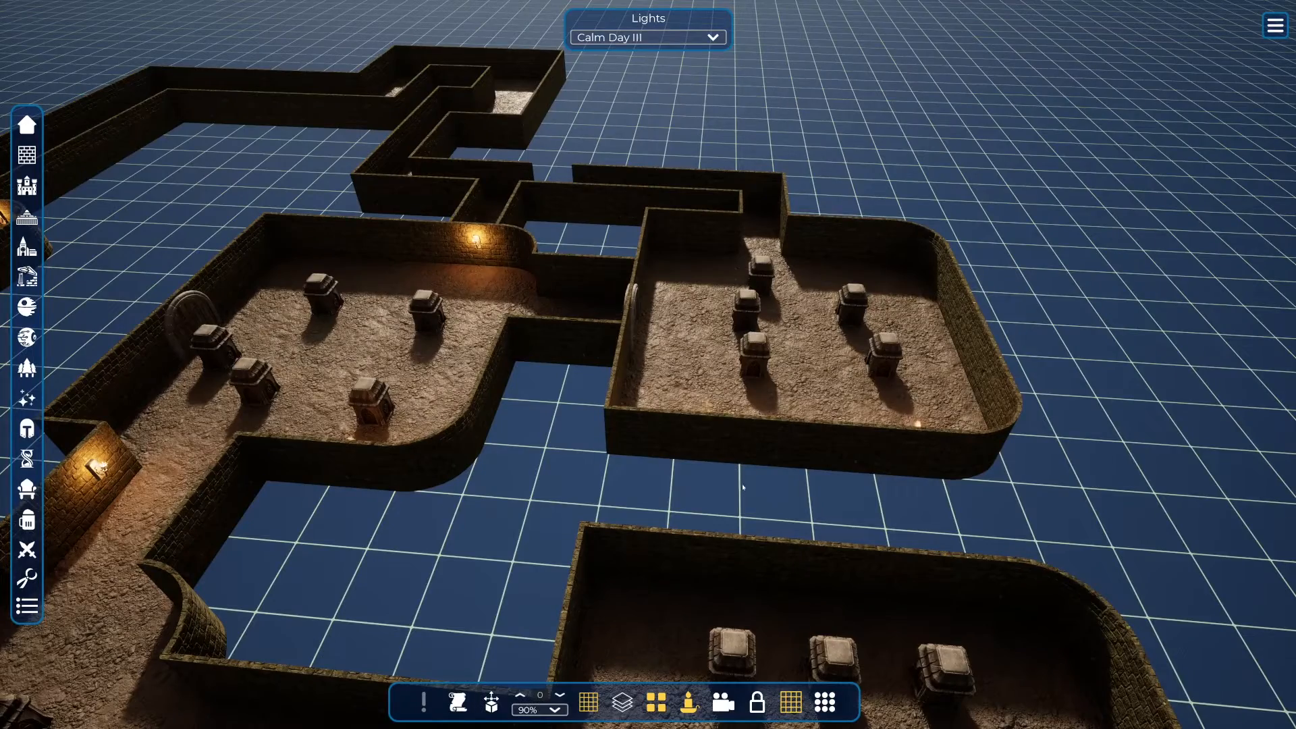
Duplicate the walled dungeon room with five pedestals and its corridors, placing the copy on the empty grid beyond the original
scroll(743, 483, down, 3)
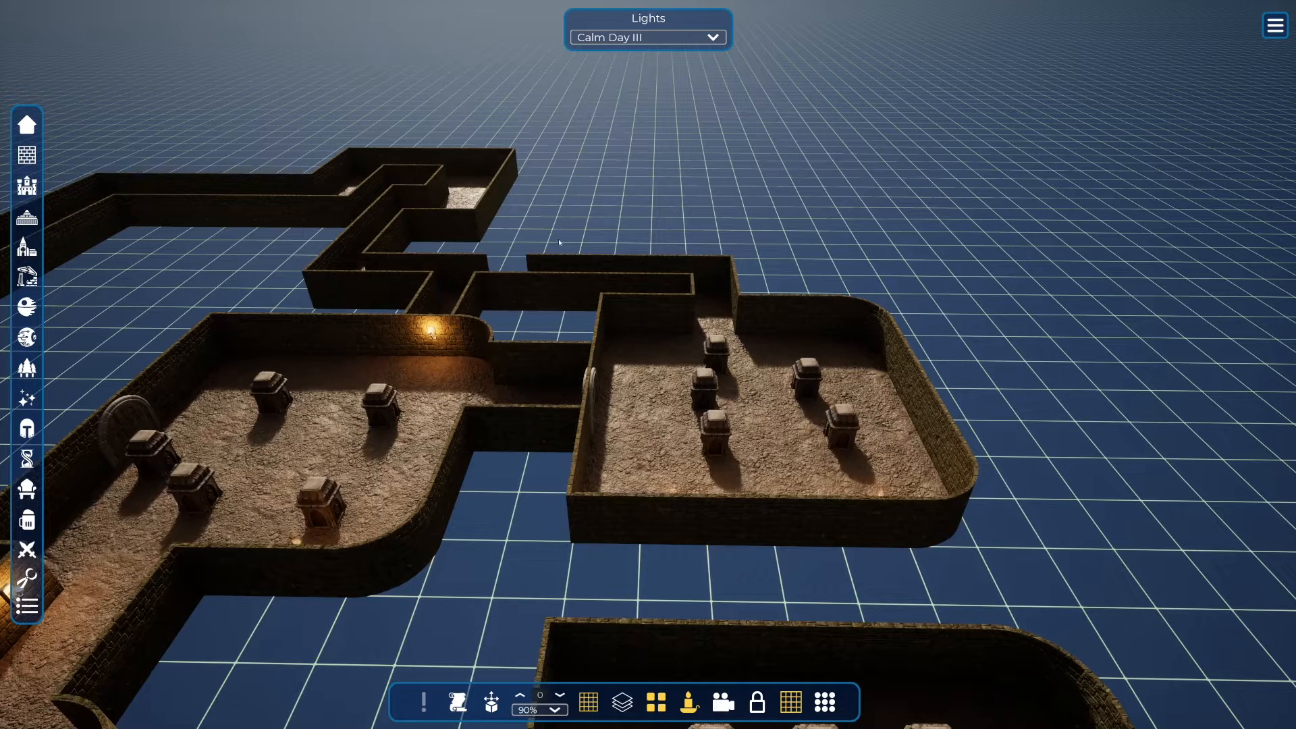
click(542, 267)
click(500, 266)
click(589, 238)
drag(1045, 250, 504, 558)
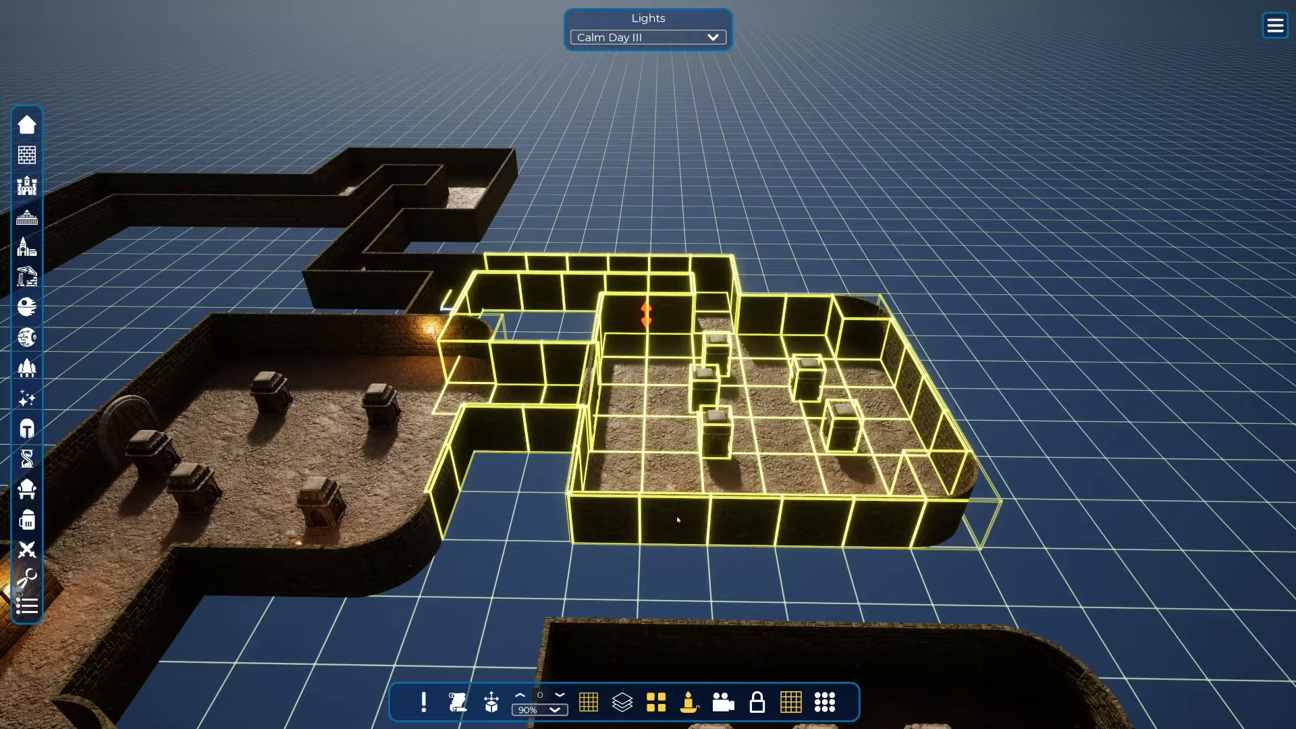
key(ctrl+v)
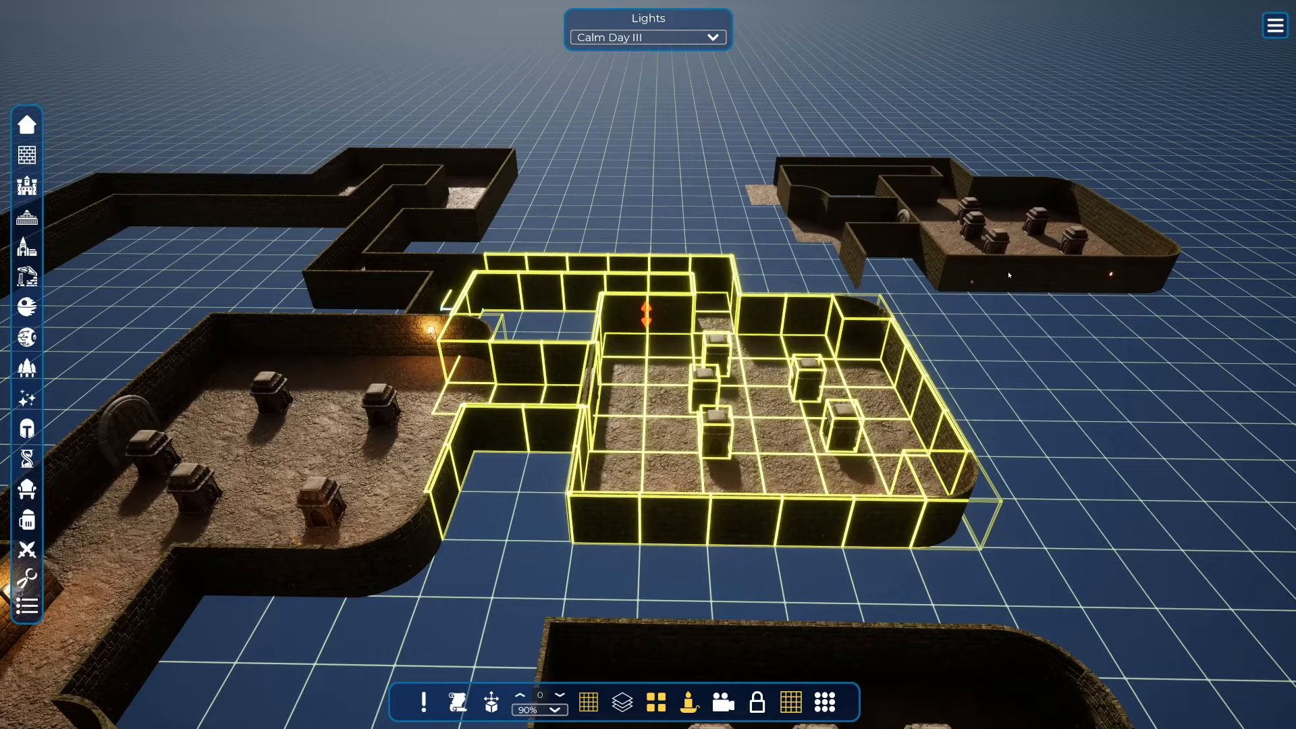
click(1012, 276)
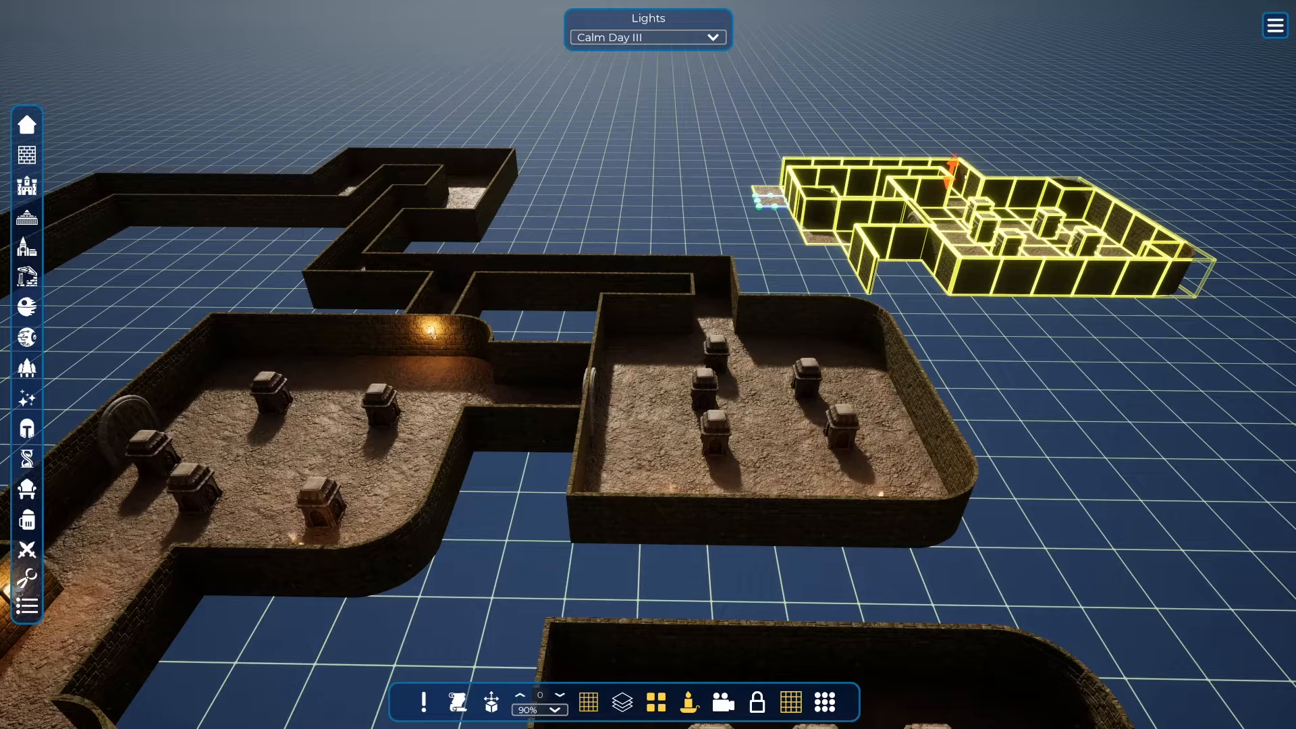
Raise the copied room and position it above the original room with layer 1 active, and deselect it
drag(956, 164, 959, 128)
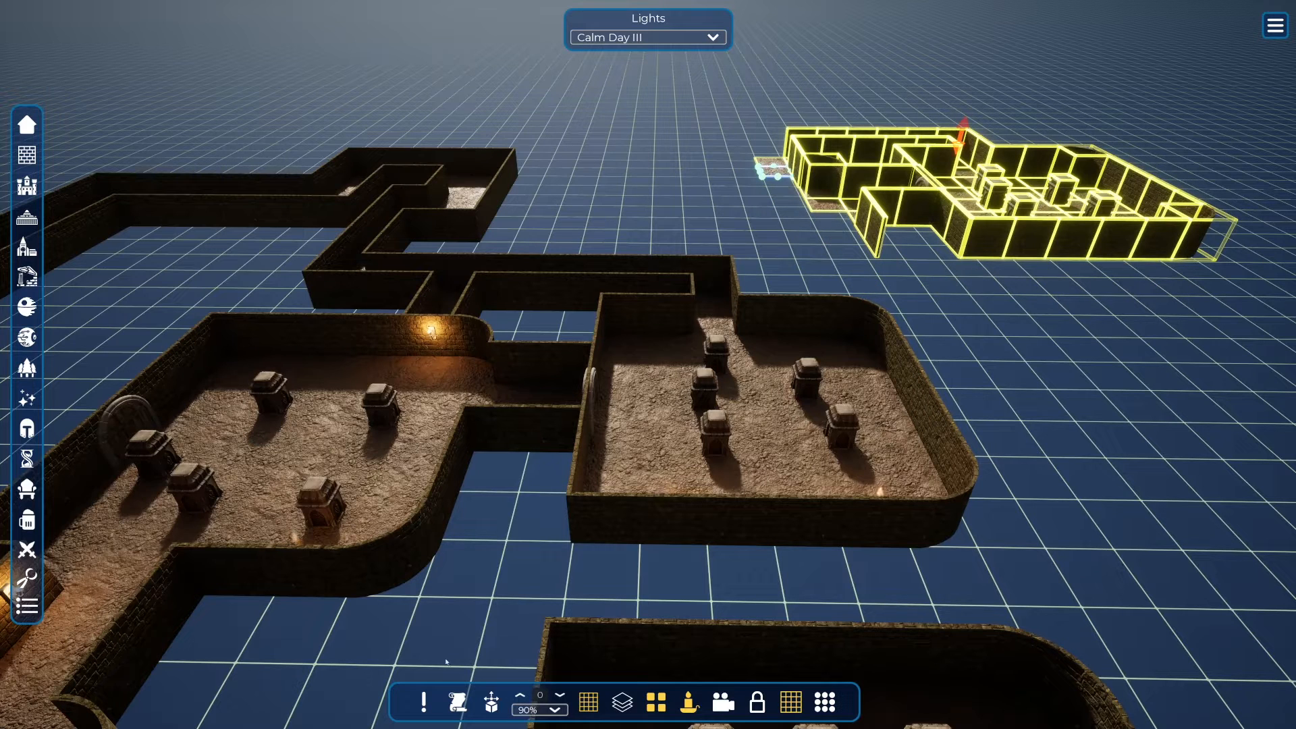
click(520, 696)
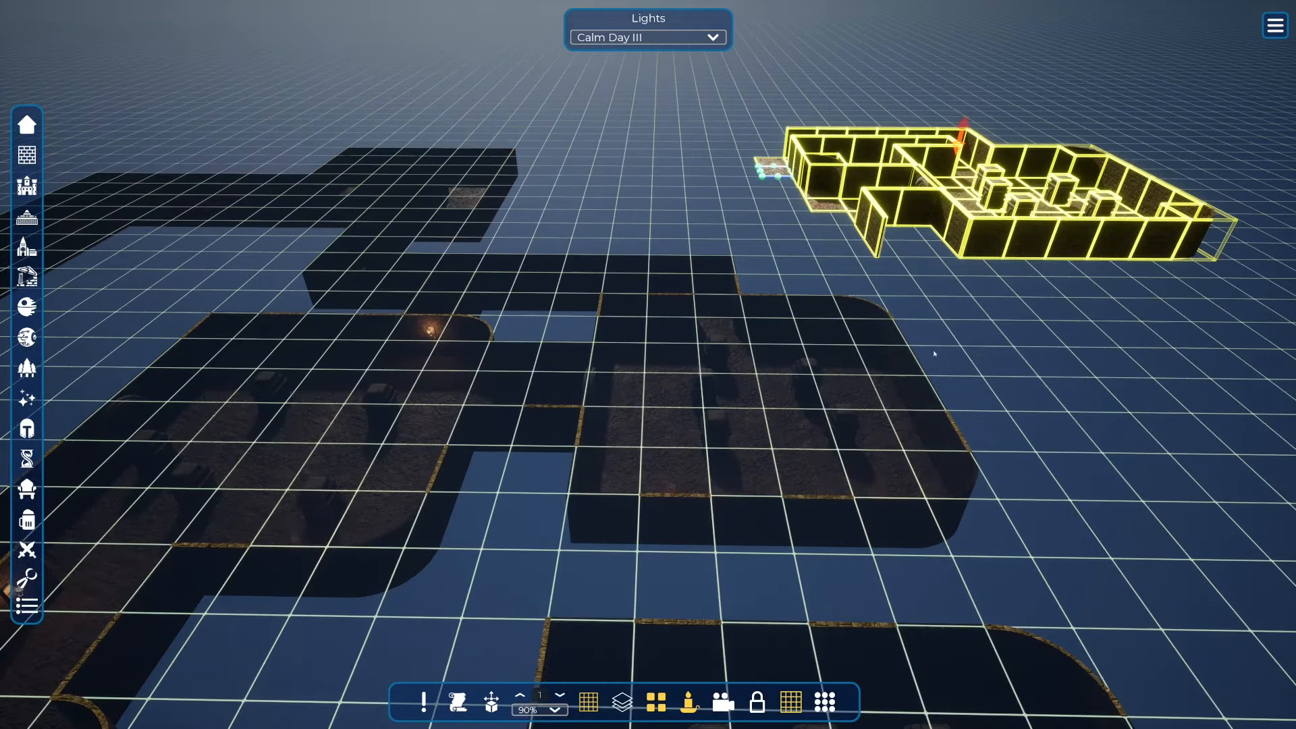
drag(987, 245, 675, 349)
click(748, 415)
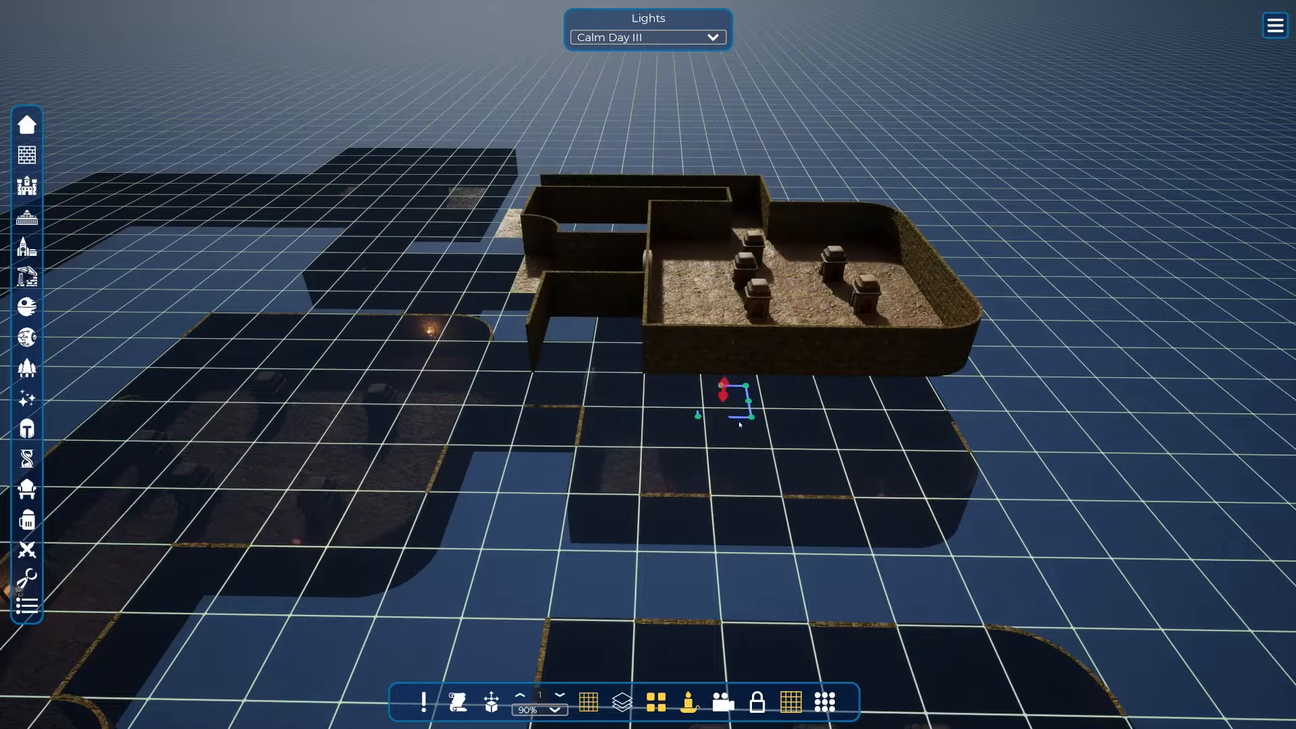
Switch between layers 0 and 1, and try 25% dimming of the layers below before restoring 90%
mouse_move(738, 420)
right_down()
mouse_move(720, 463)
mouse_move(723, 428)
mouse_move(727, 473)
mouse_move(660, 502)
mouse_move(748, 502)
mouse_move(768, 490)
mouse_move(786, 300)
right_up()
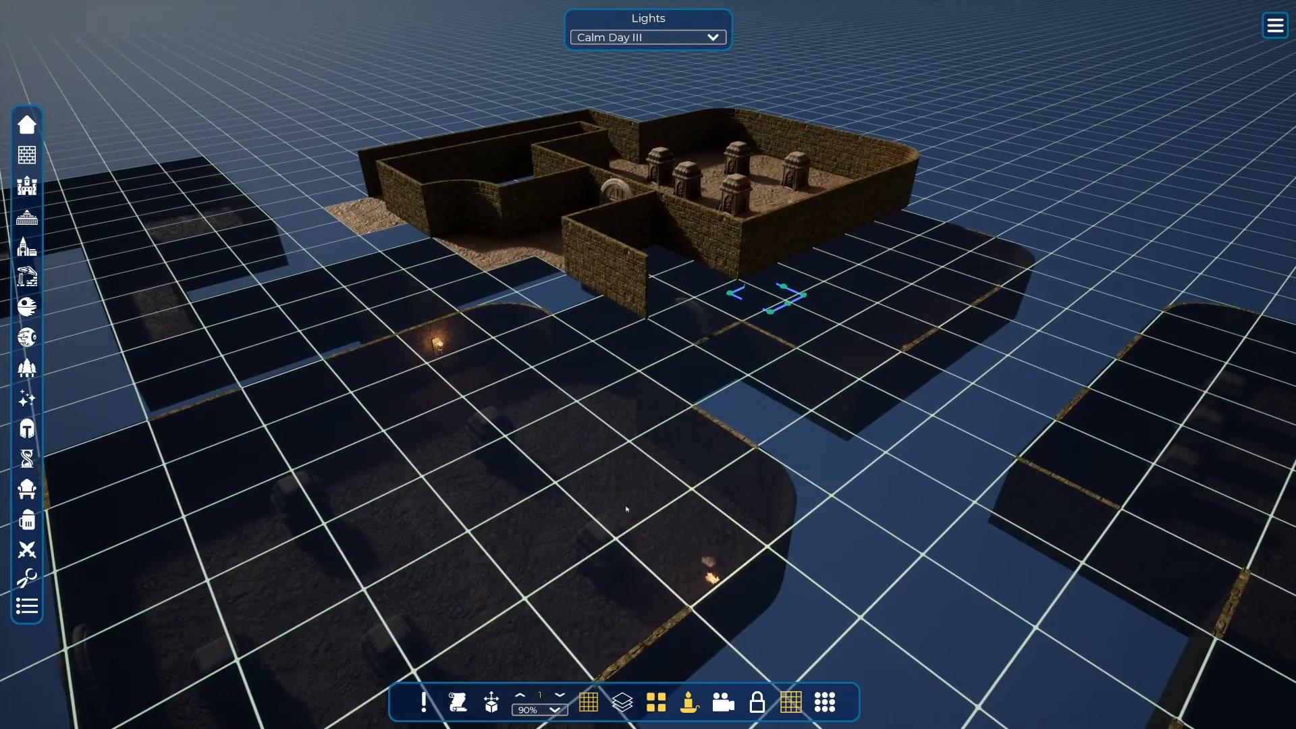
click(558, 698)
click(522, 696)
click(555, 710)
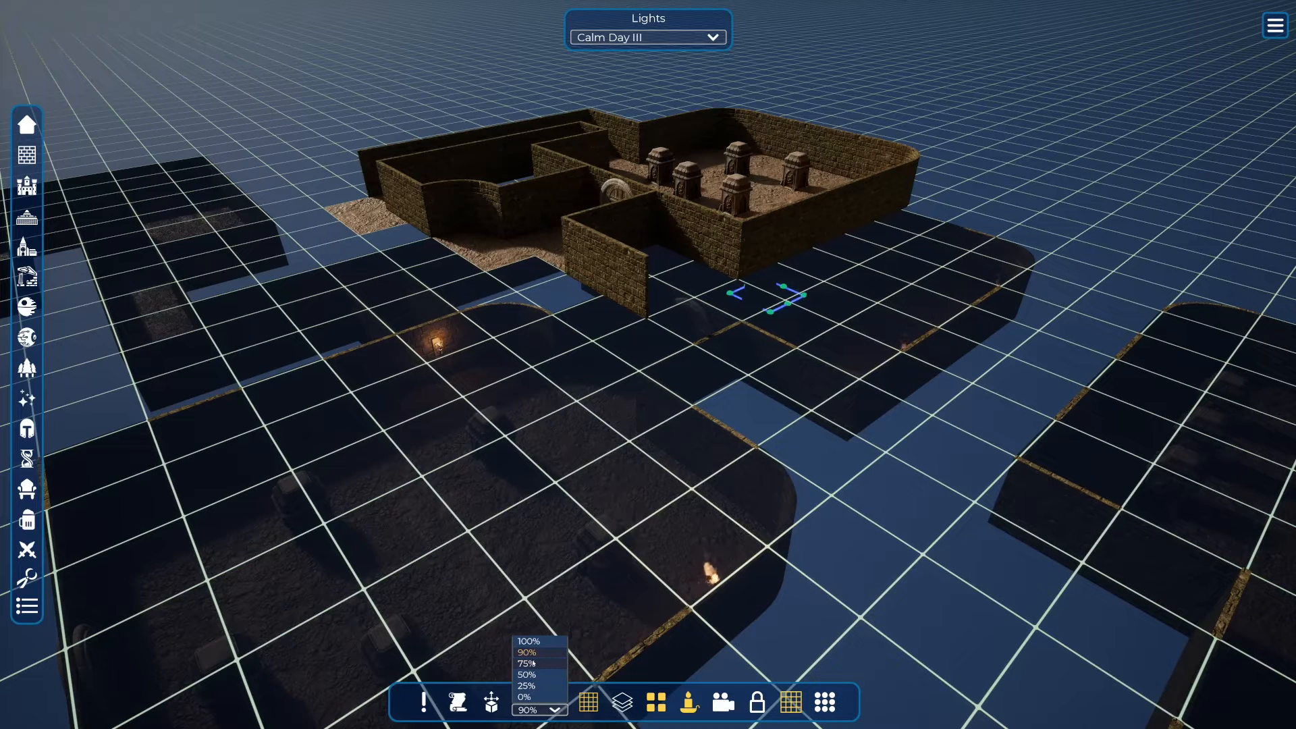
click(530, 686)
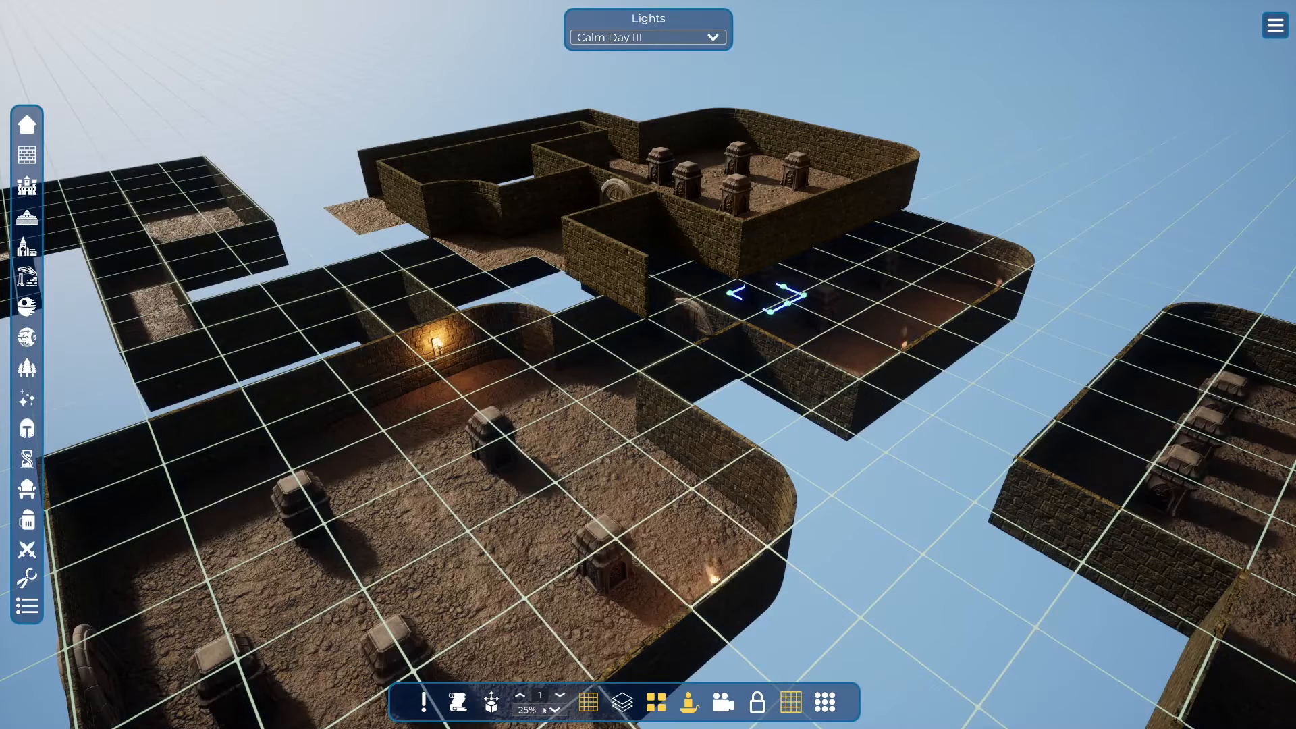
click(545, 711)
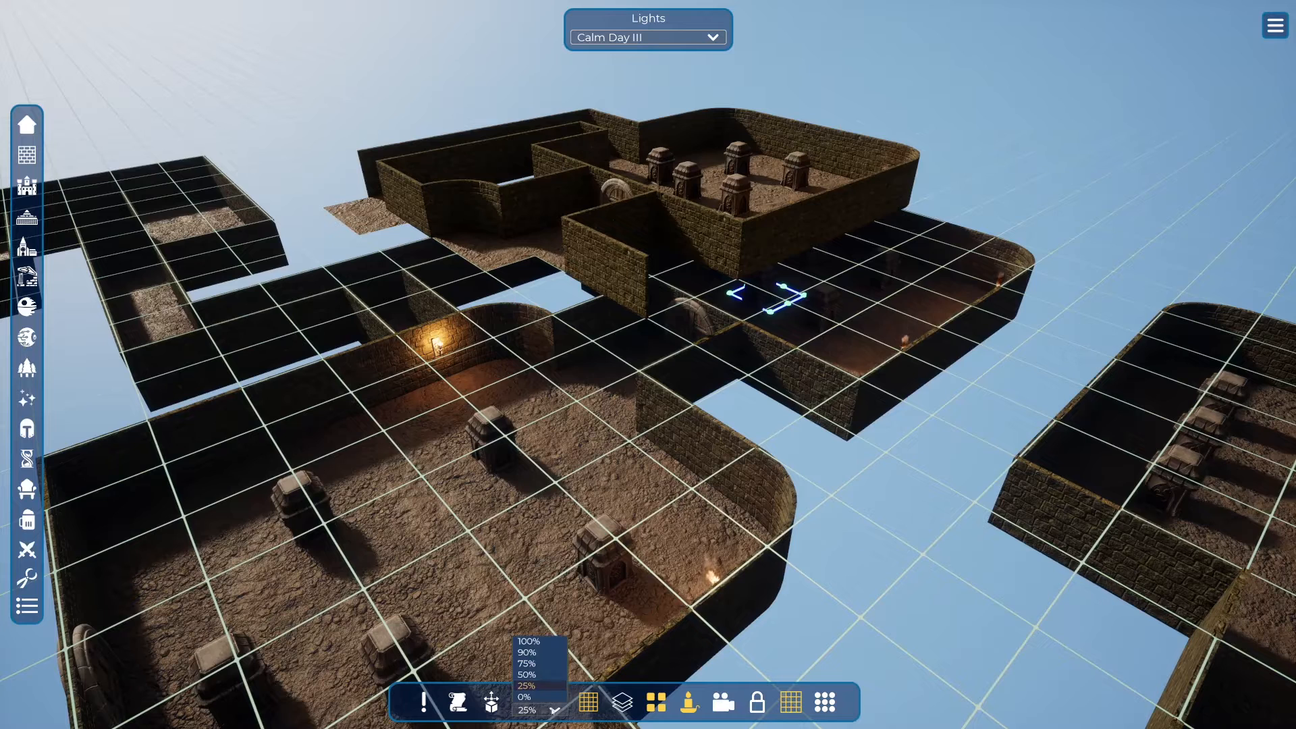
click(546, 653)
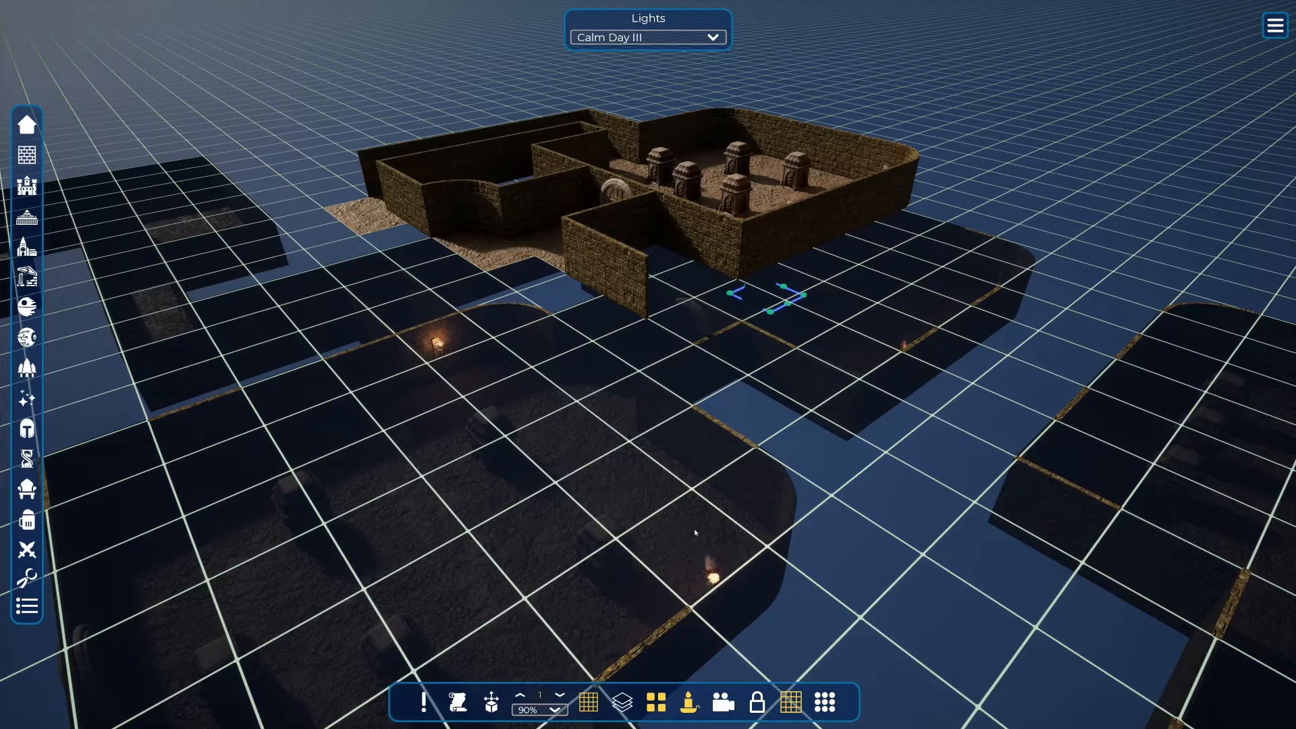
Toggle the visibility of the other layers while on layers 1 and 0, finishing on layer 1 with the layers below hidden
click(621, 702)
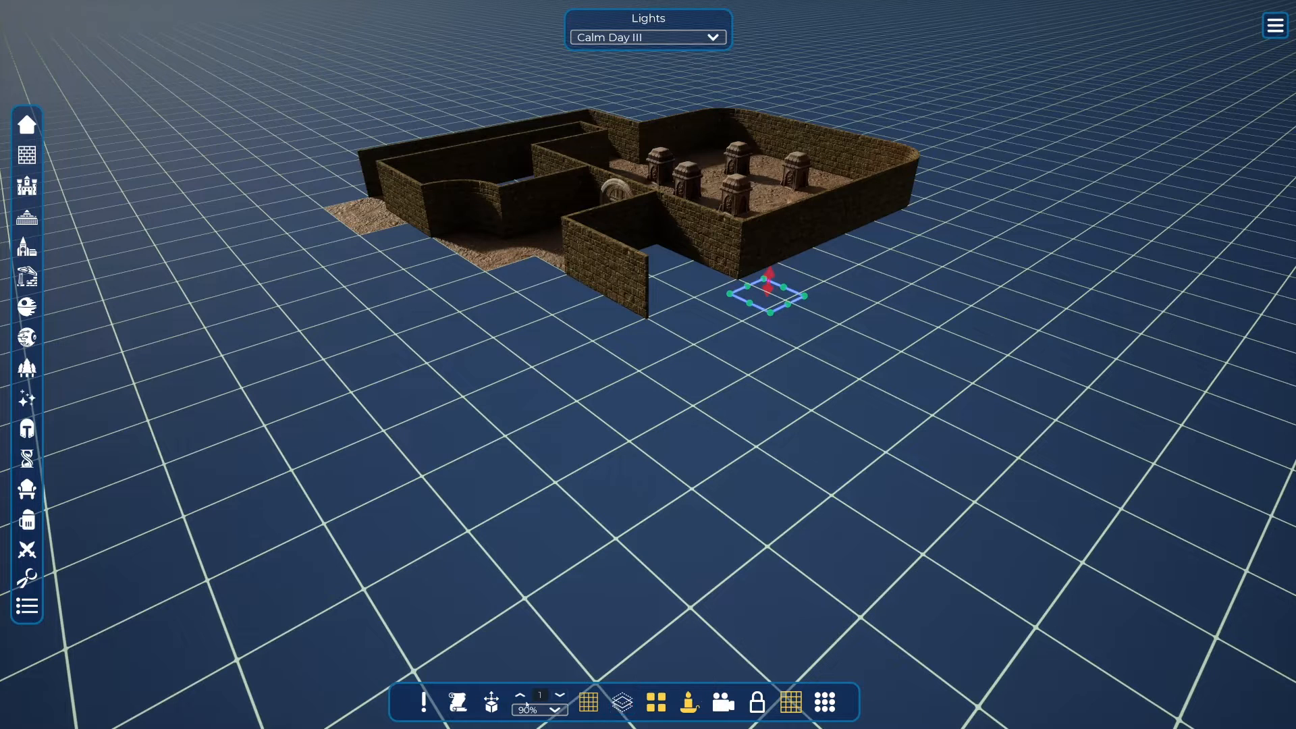
click(561, 696)
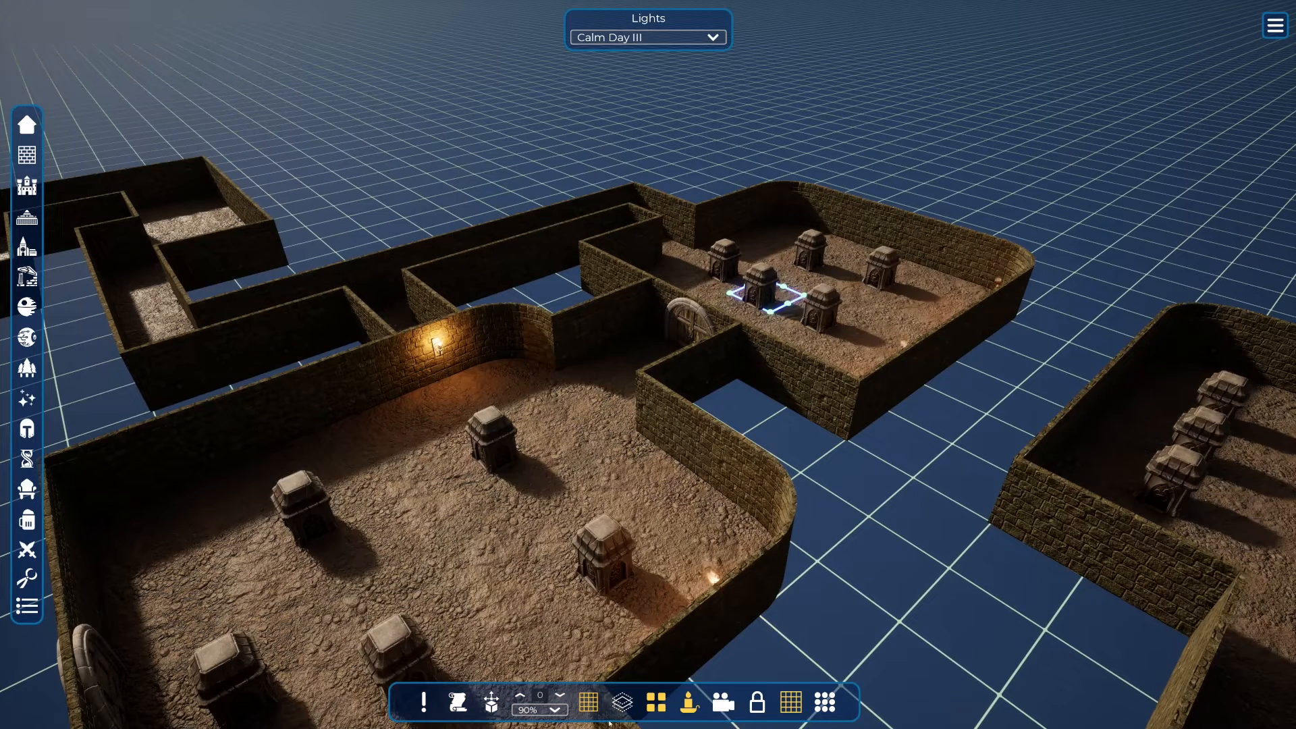
click(622, 702)
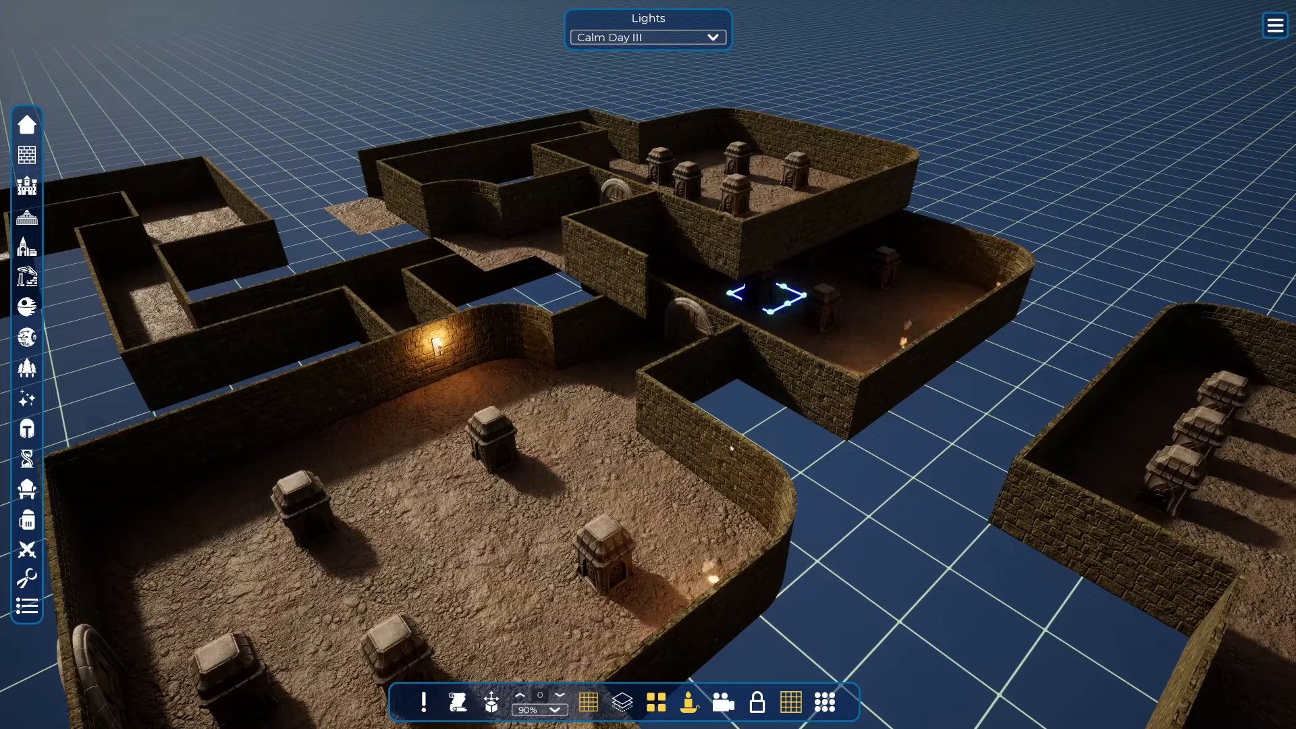
click(622, 703)
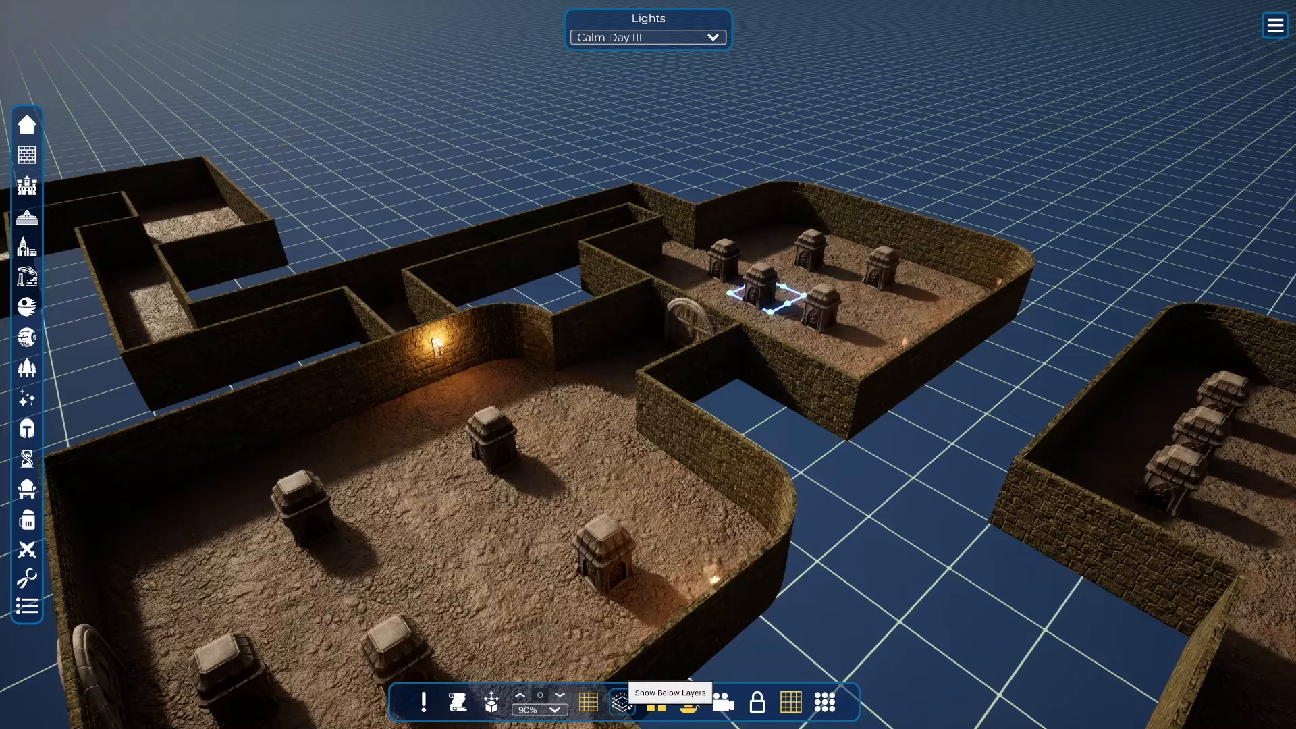
click(521, 698)
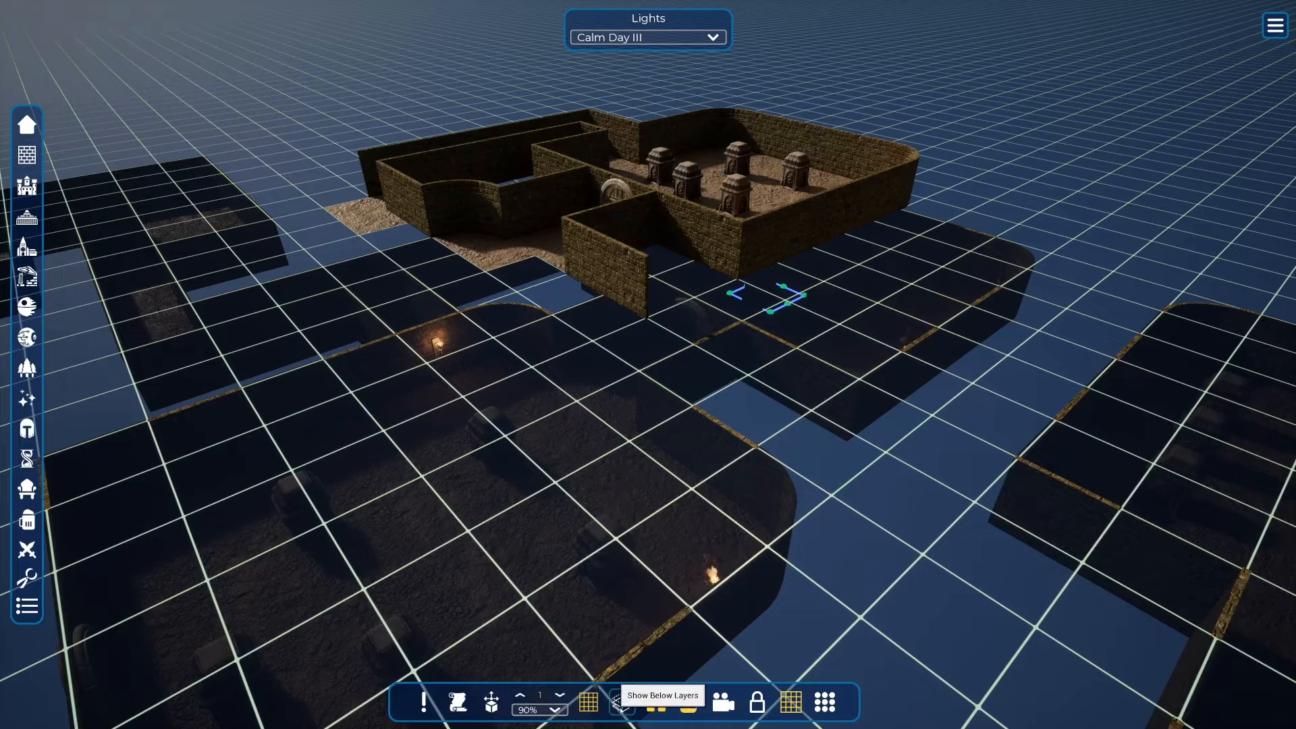
click(622, 705)
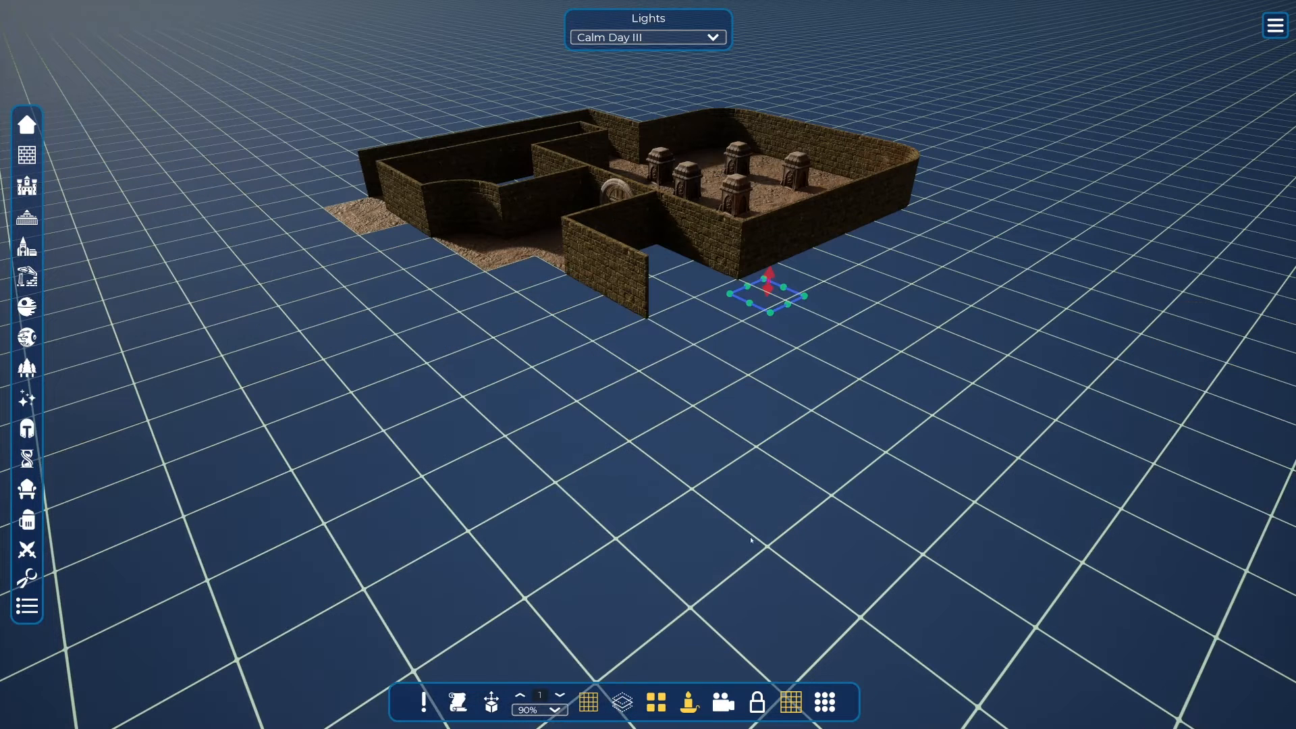